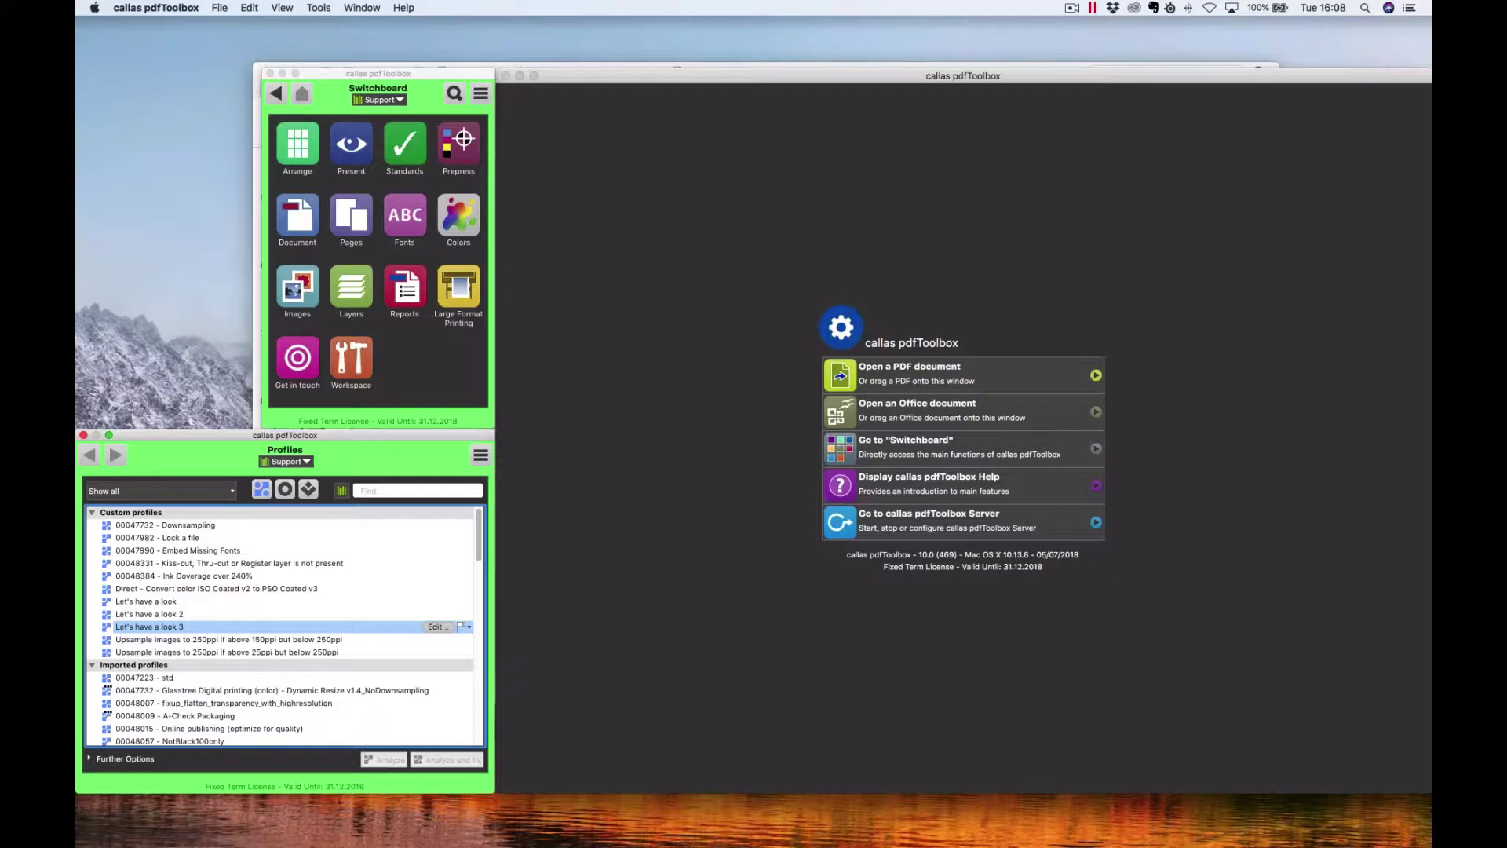
Open the document Low-Res Image (155ppi).pdf in the pdfToolbox document window.
key("super+Tab")
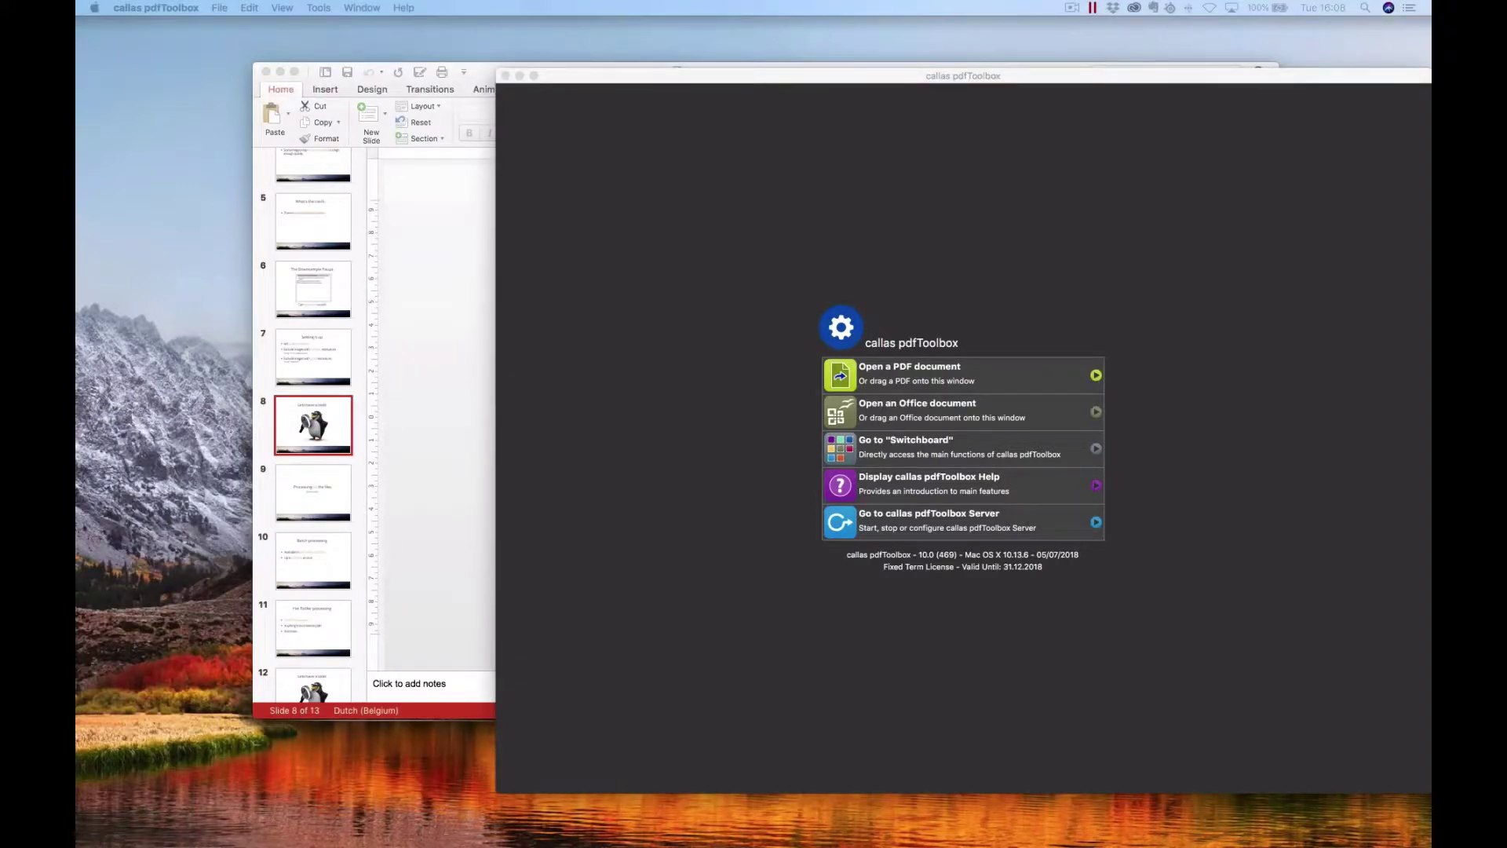
left_click_drag(79, 110, 693, 124)
left_click(710, 81)
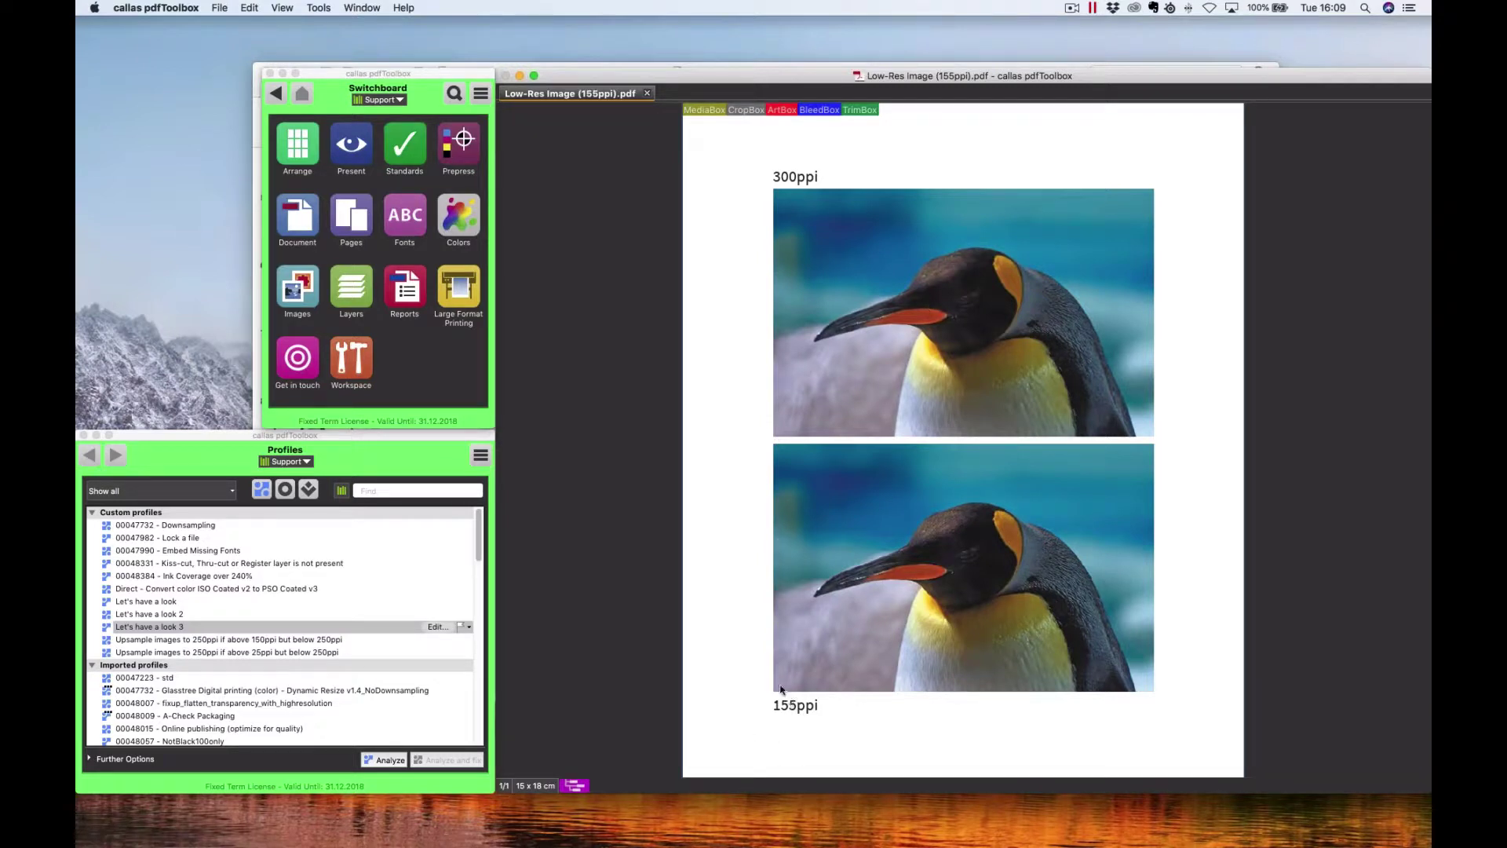
Show the Object inspector for the open document.
left_click(318, 7)
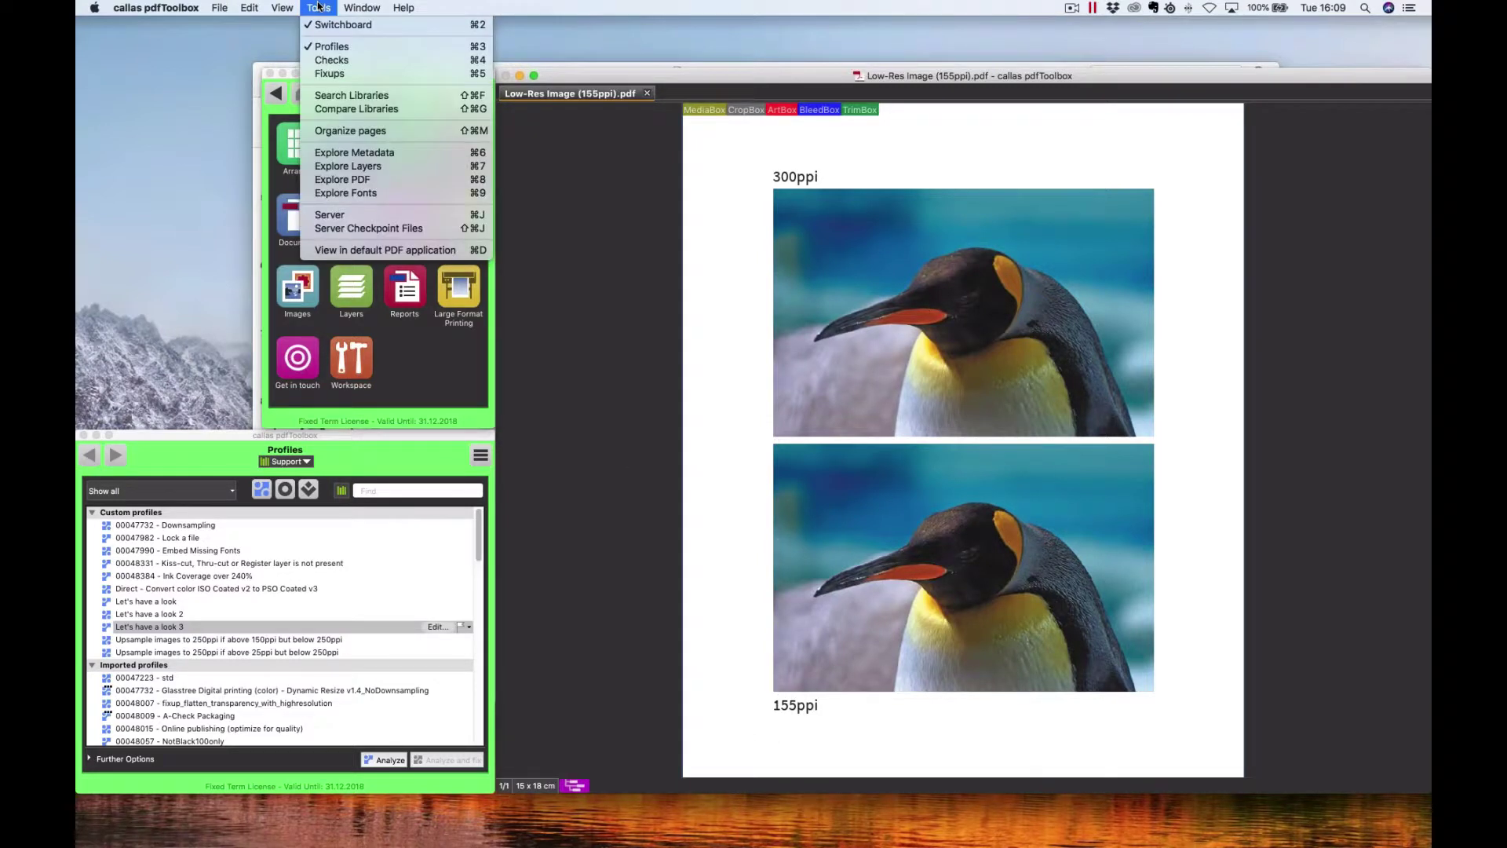
mouse_move(295, 3)
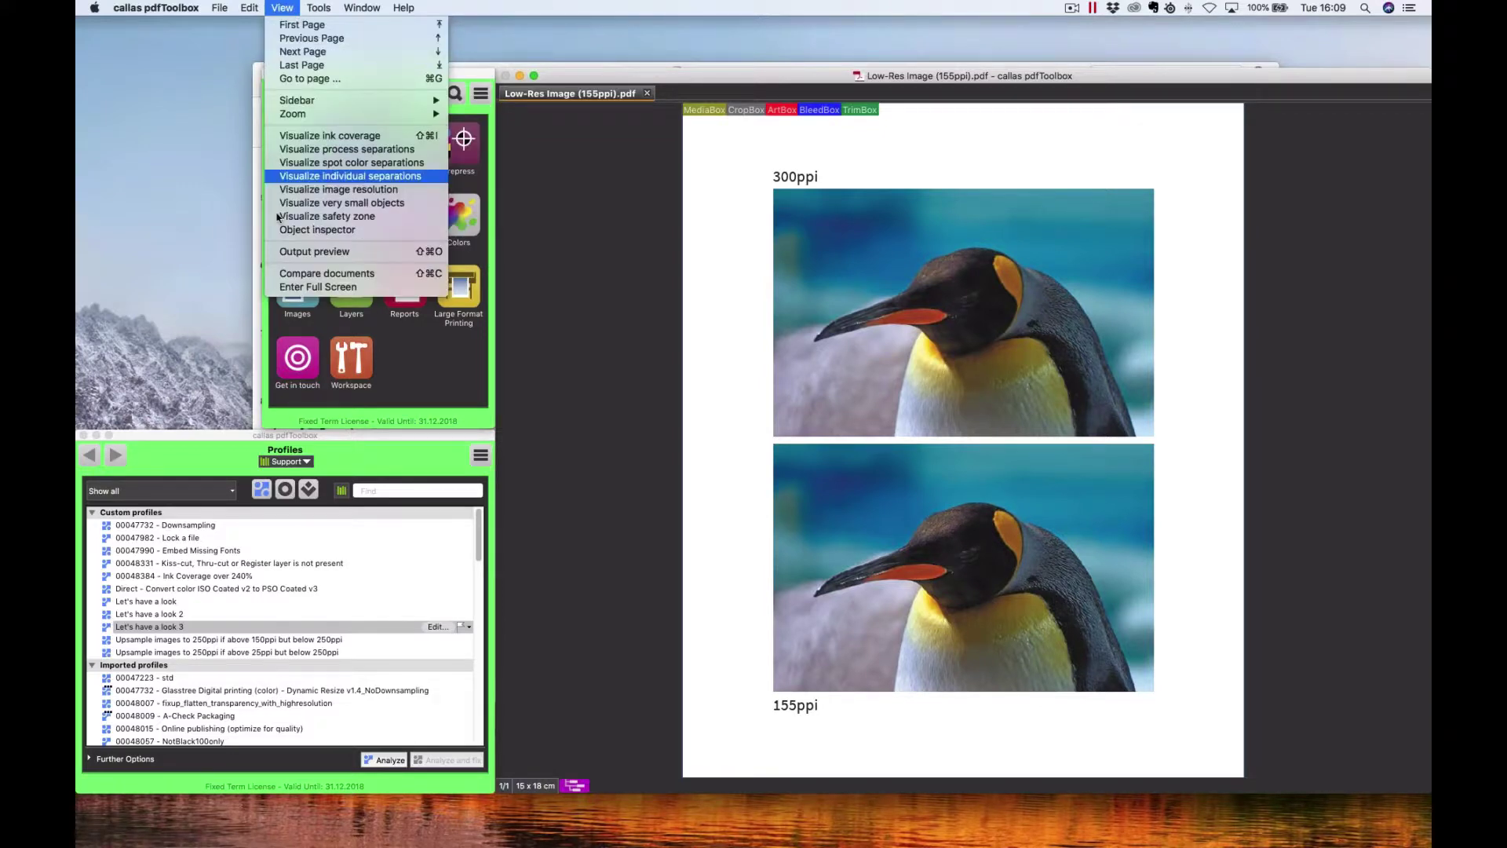
left_click(298, 232)
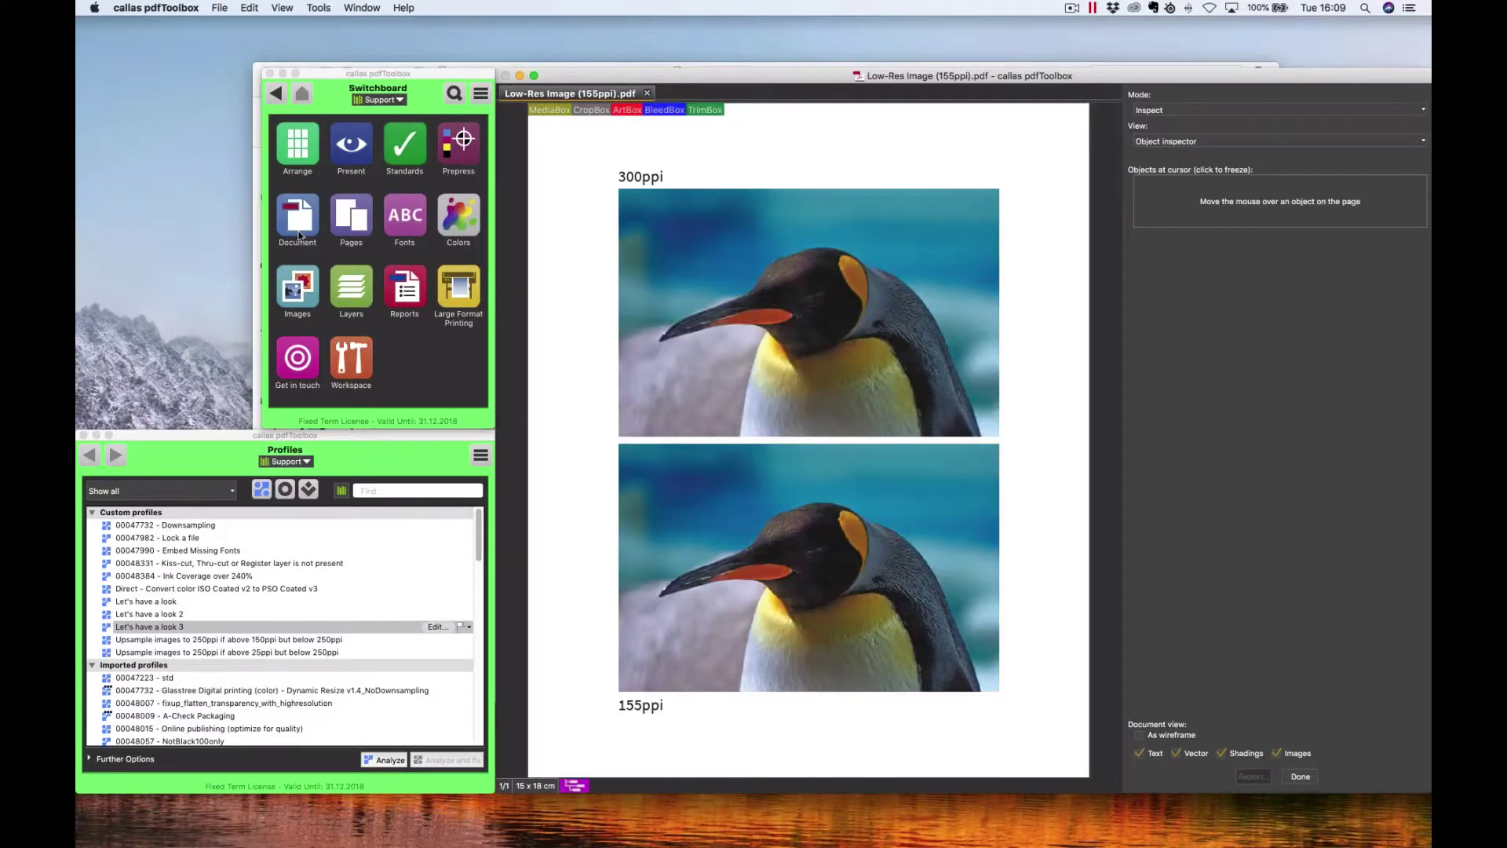
left_click(283, 9)
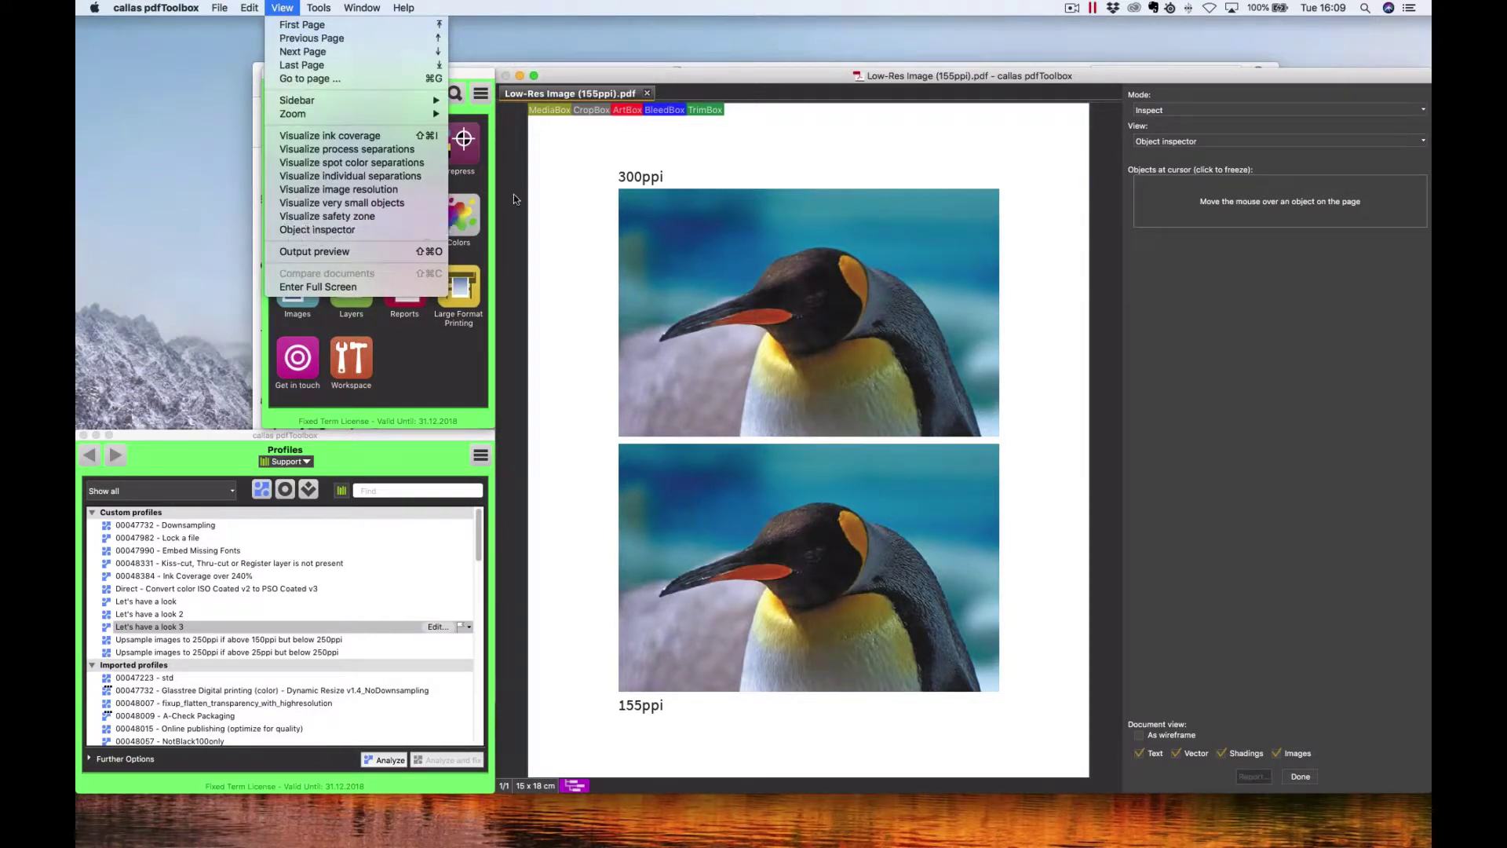
left_click(750, 91)
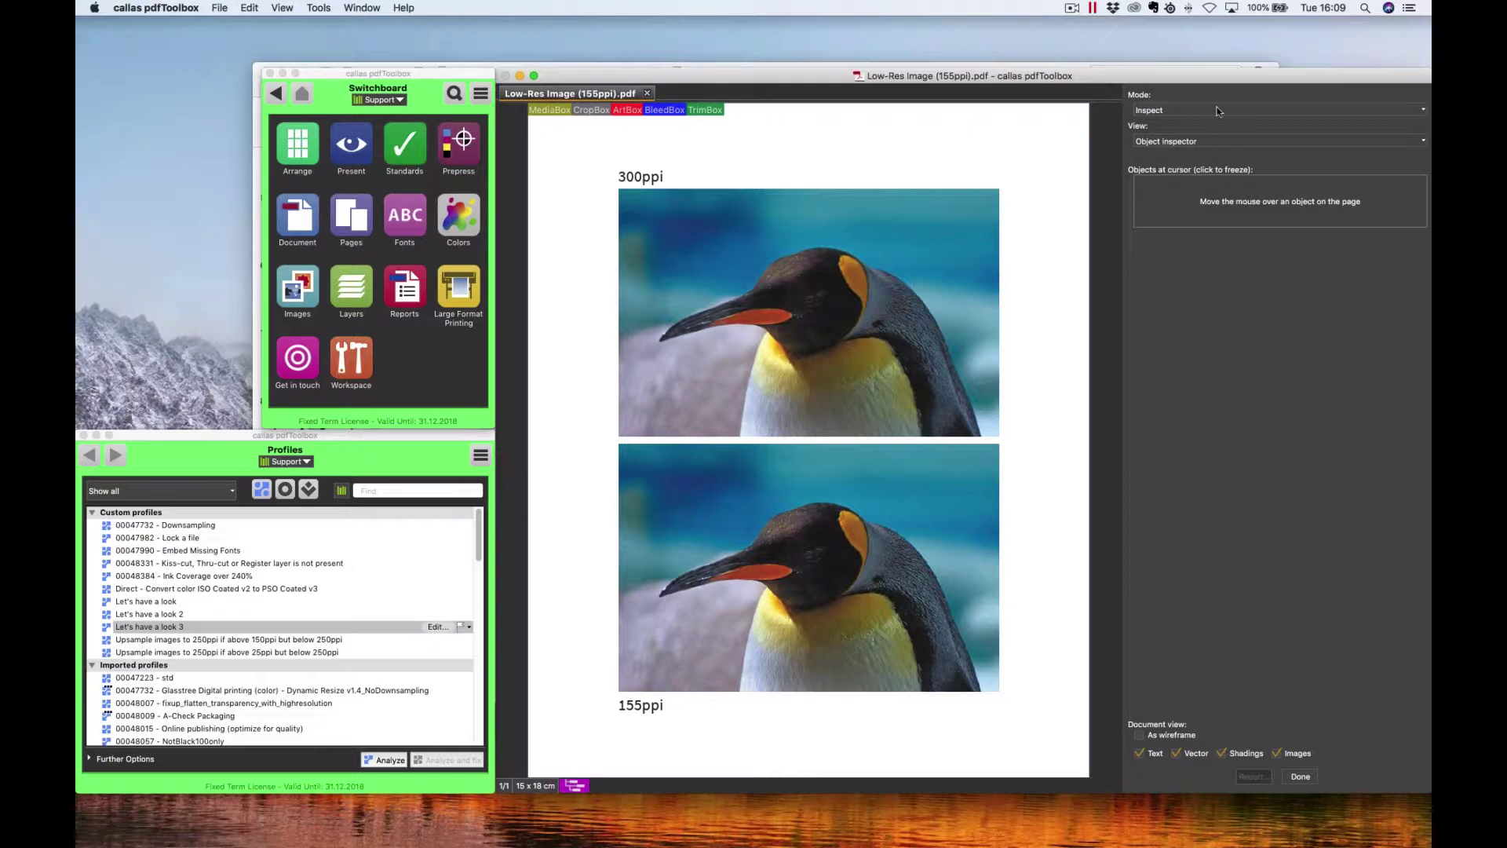
Inspect the resolution and image properties of the 300ppi and 155ppi penguin images.
mouse_move(897, 361)
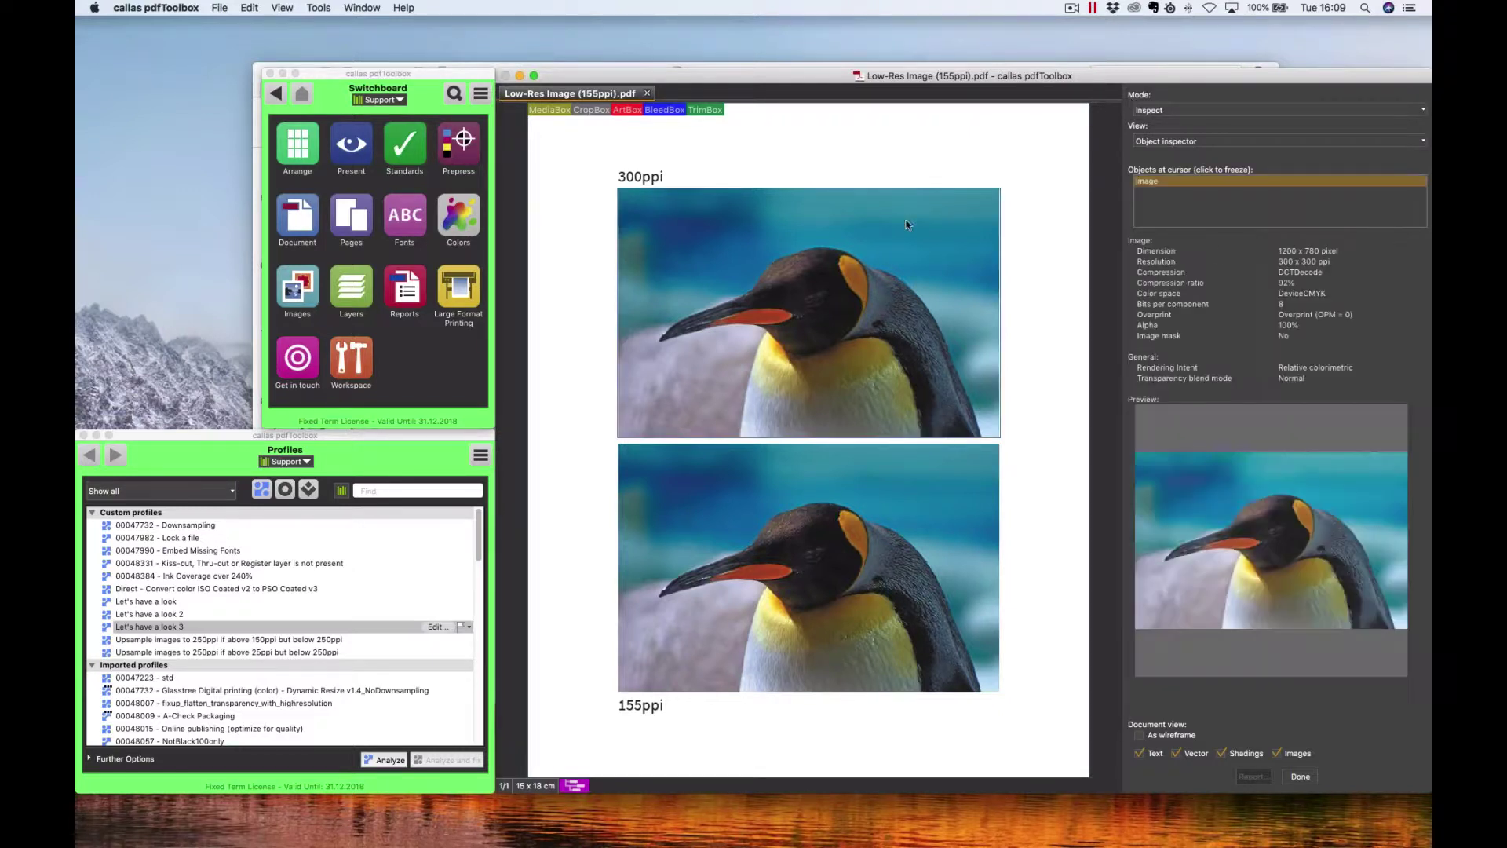
mouse_move(881, 496)
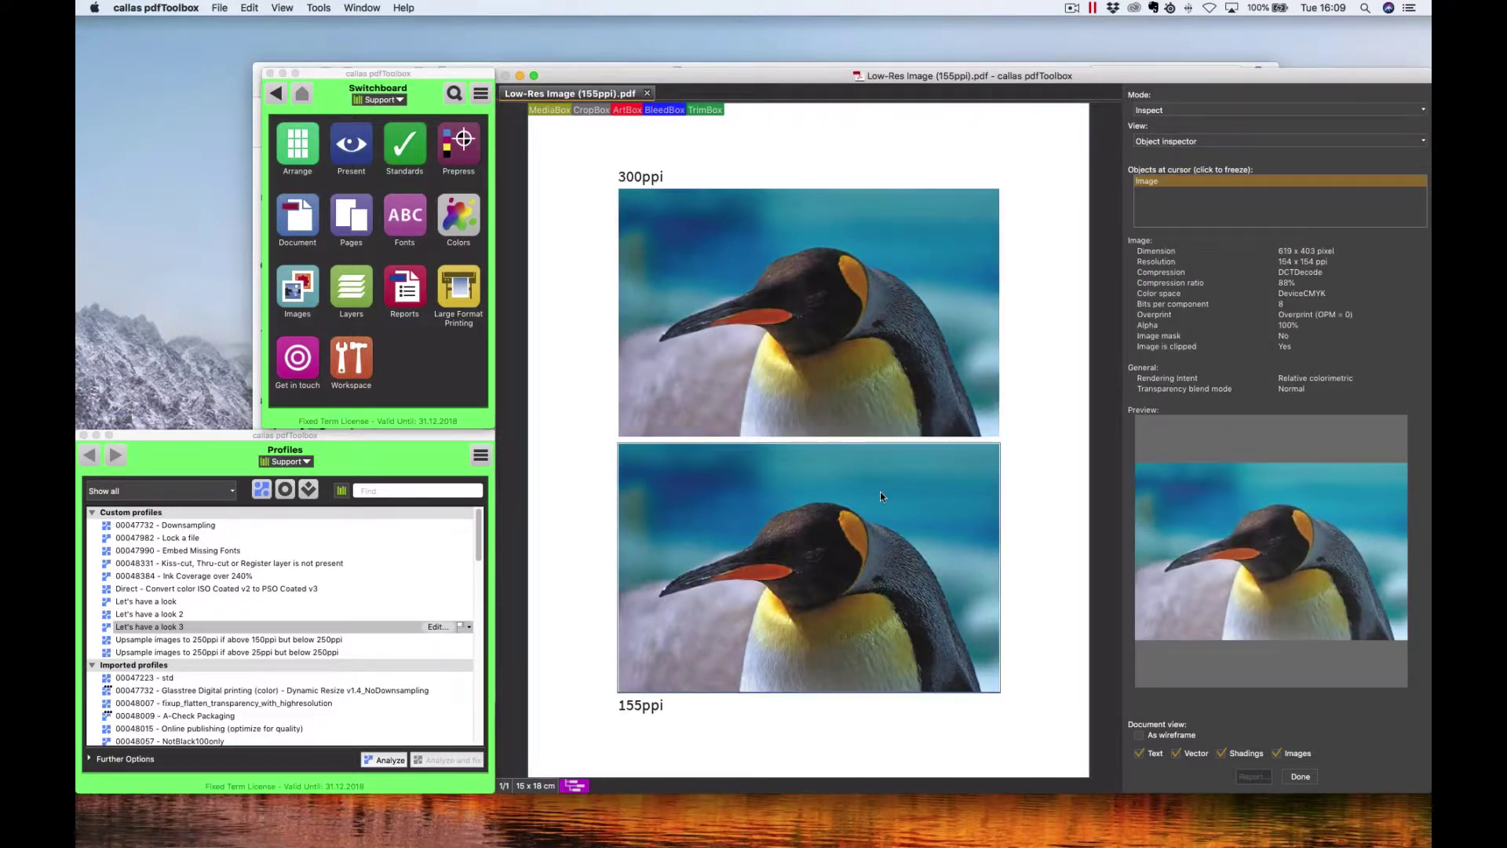
left_click(639, 504)
left_click(1001, 267)
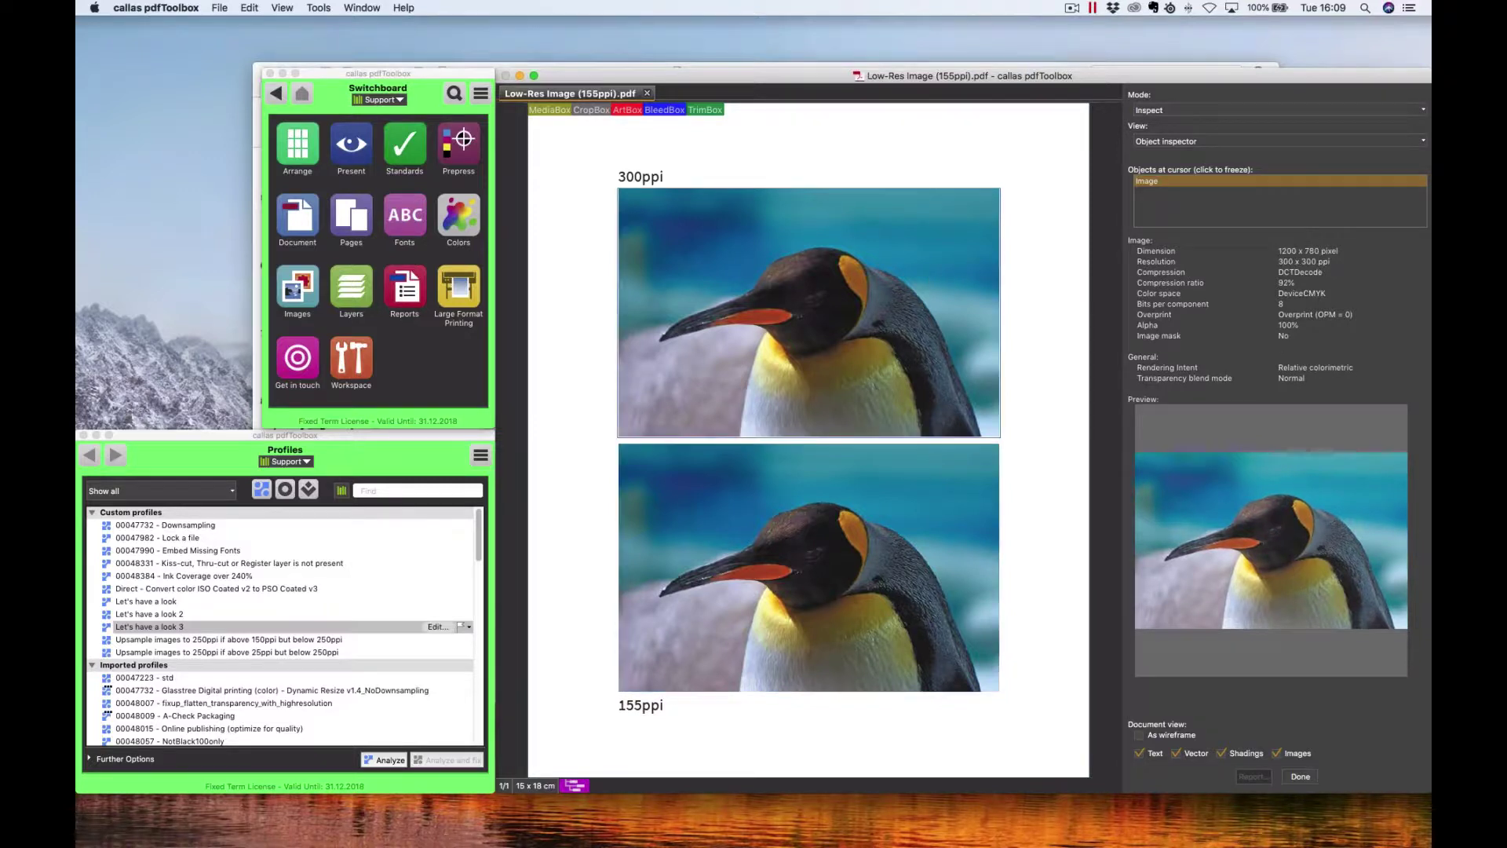
left_click(930, 271)
Open the color image upsampling fixup of the profile "Upsample images to 250ppi if above 150ppi but below 250ppi" for editing.
left_click(364, 639)
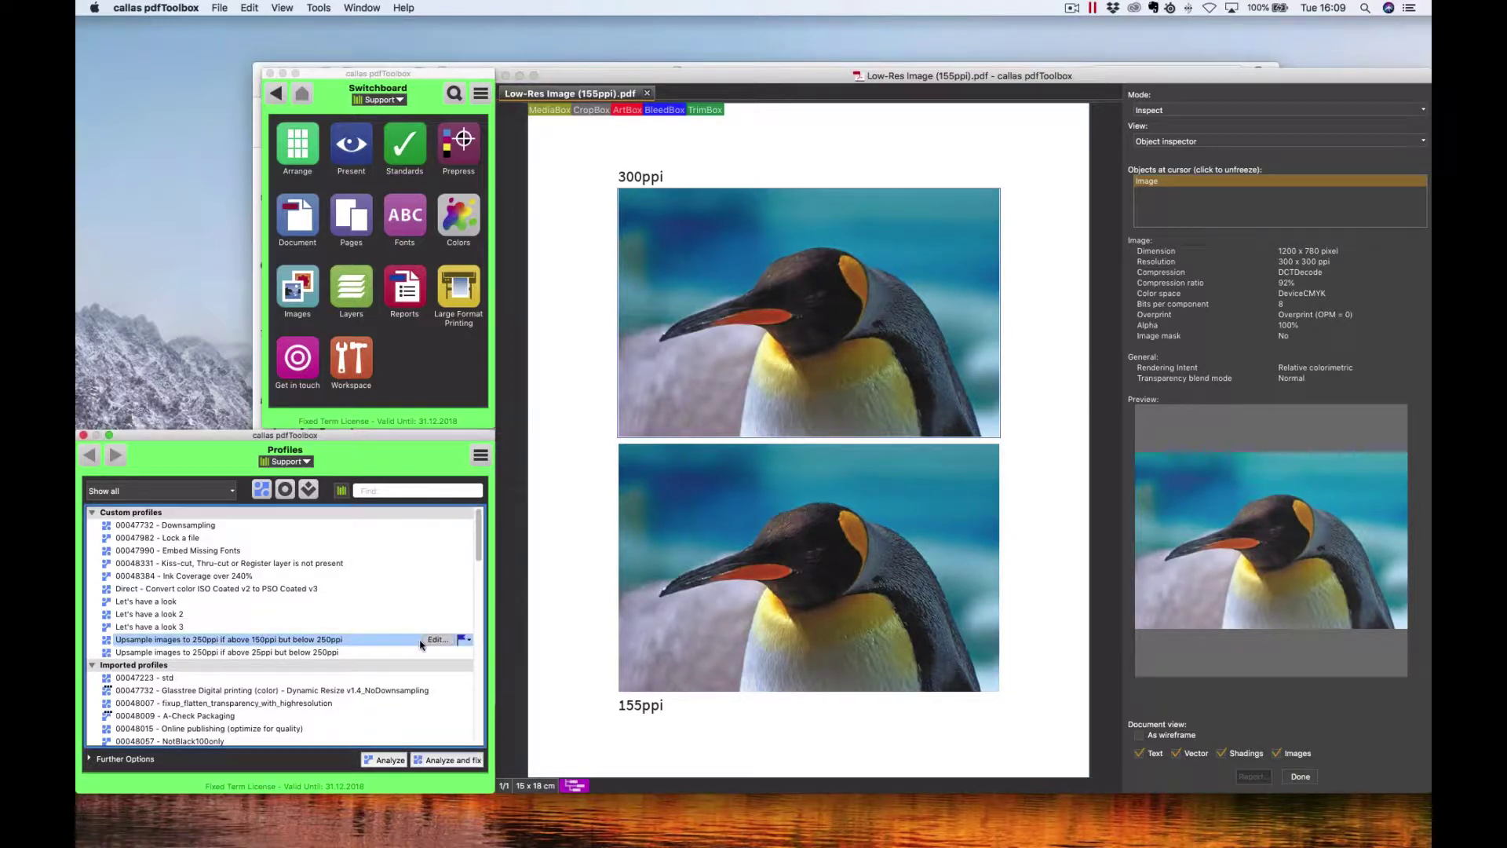
left_click(437, 639)
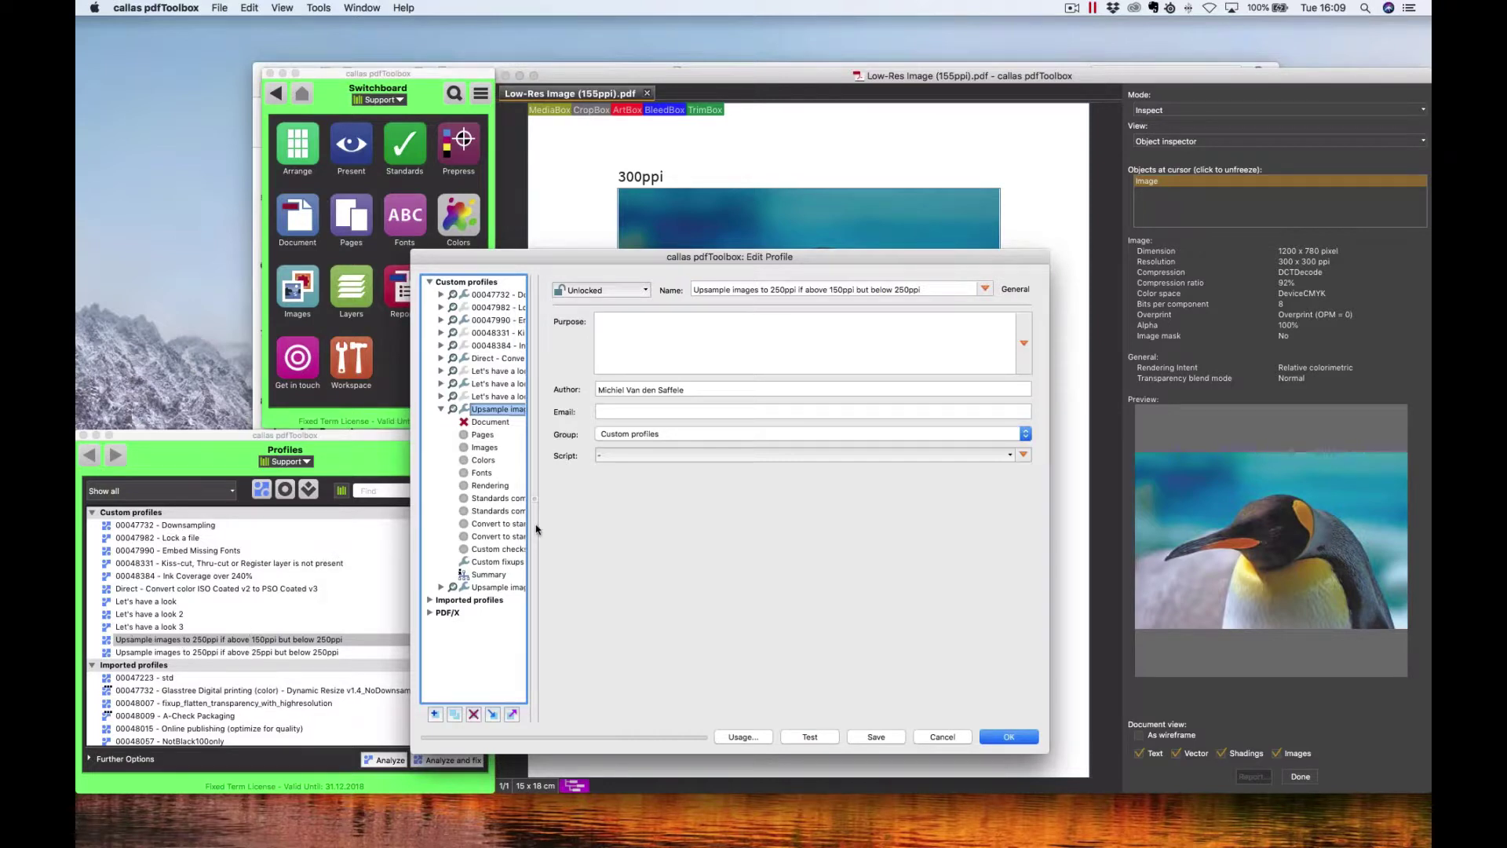
left_click(498, 562)
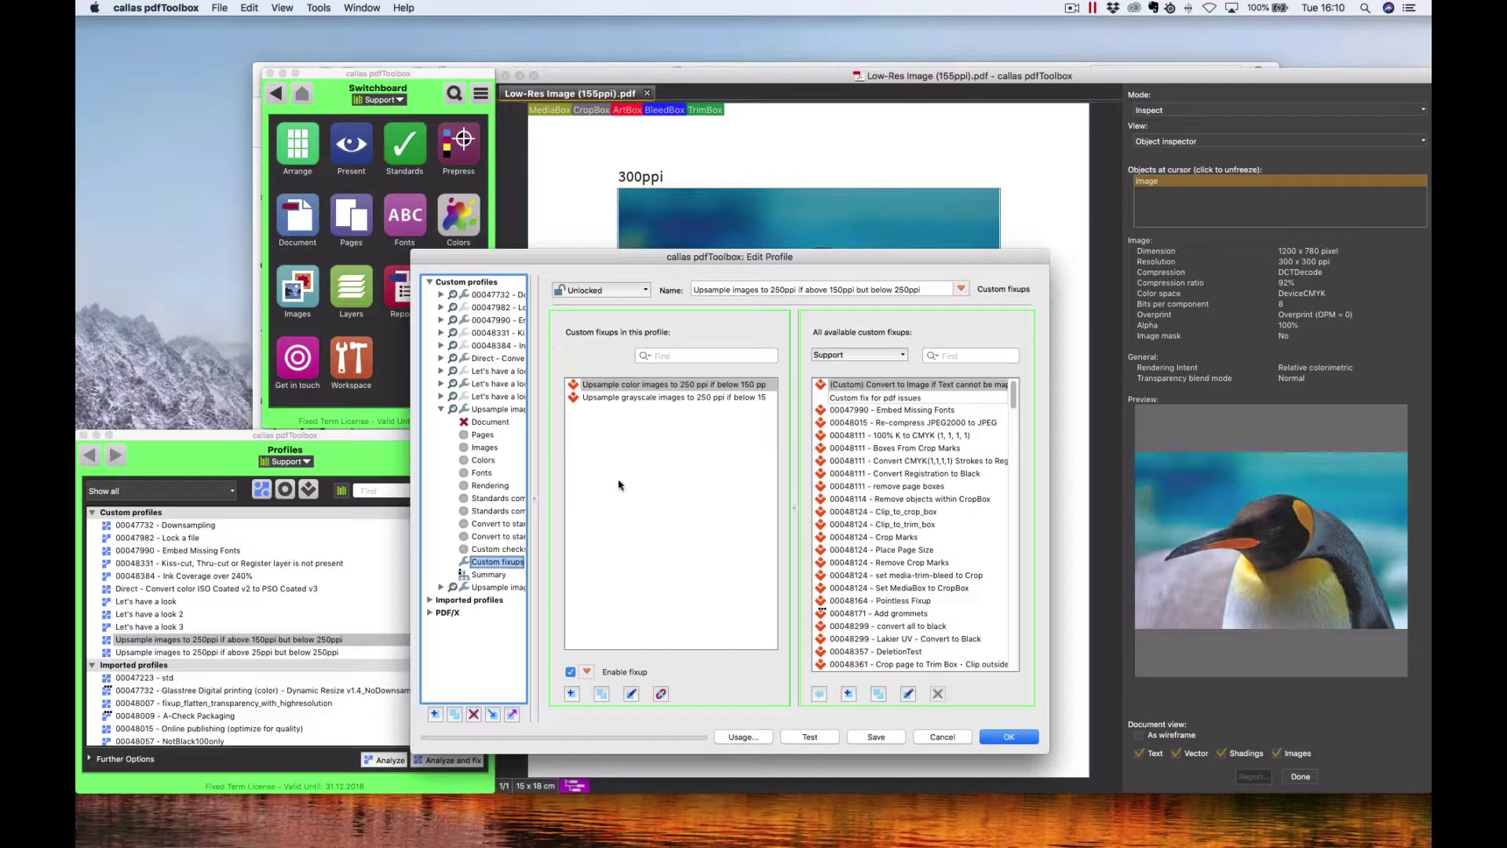
left_click(636, 384)
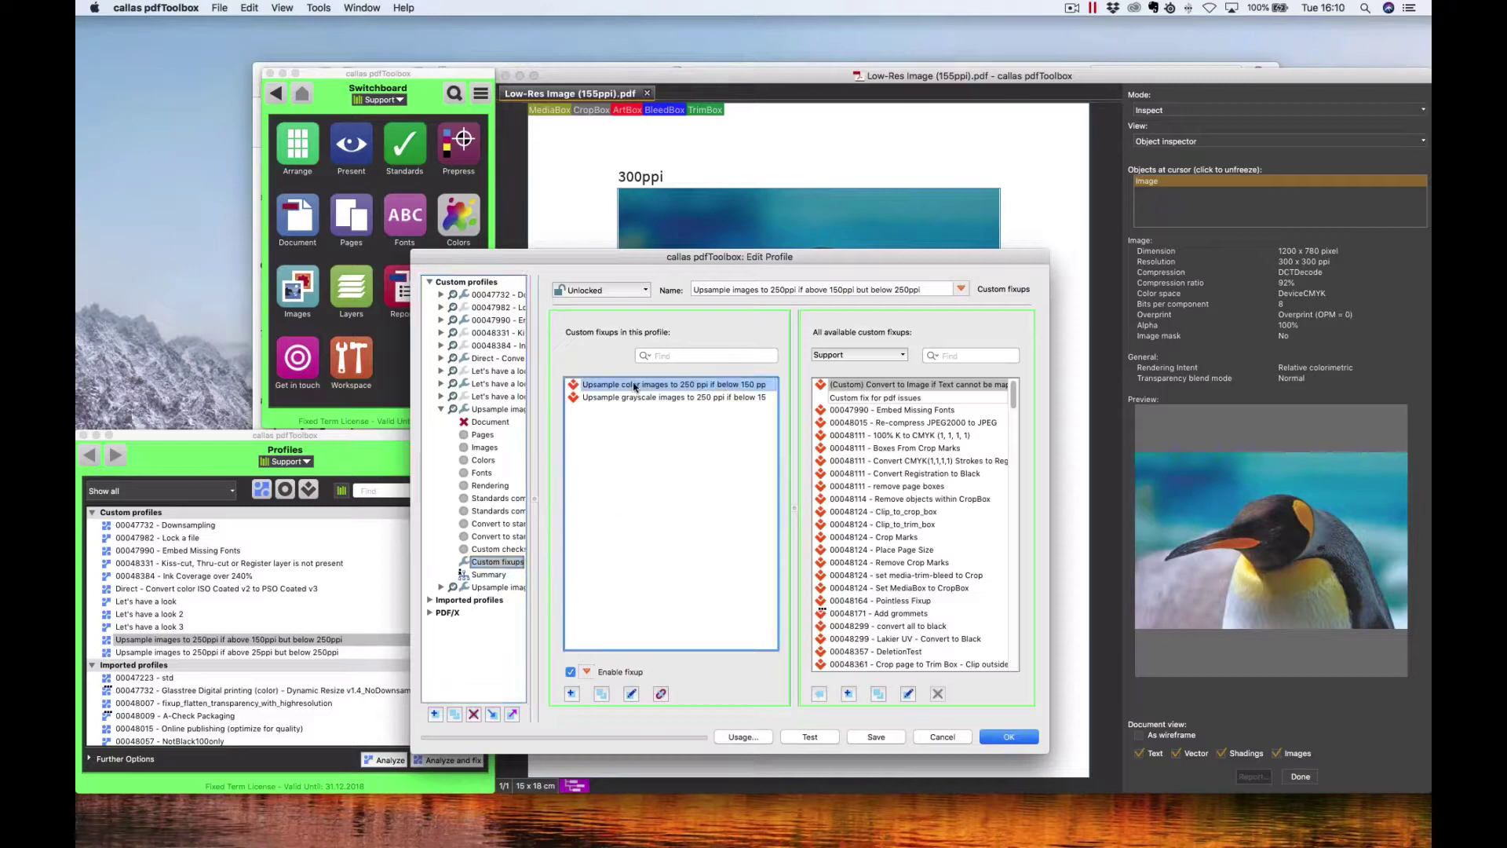
left_click(631, 693)
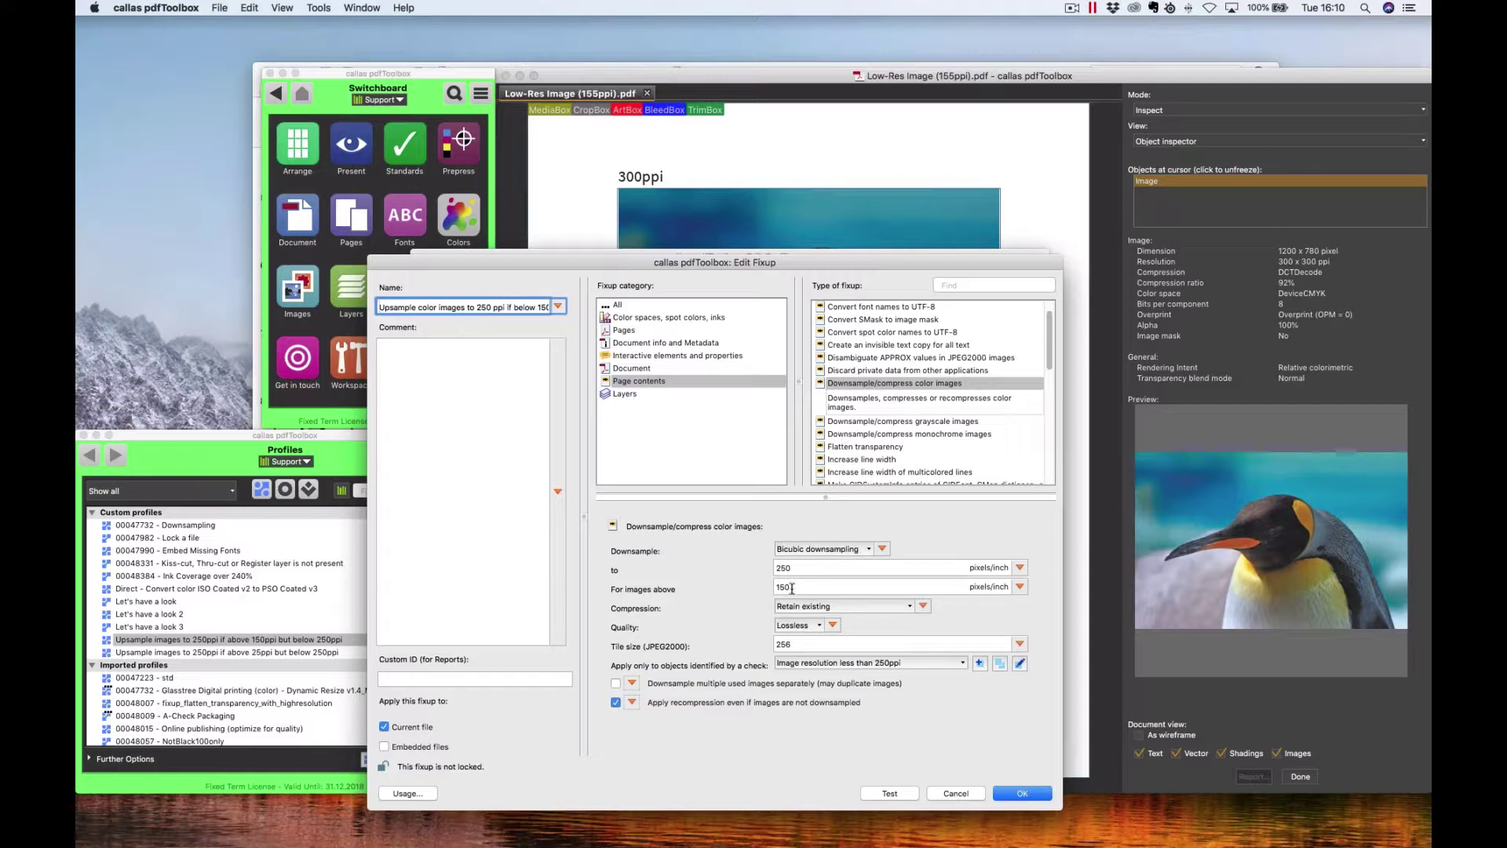
Review the color fixup's resolution threshold and its "Image resolution less than 250ppi" check, and leave the fixup without changes.
left_click(791, 587)
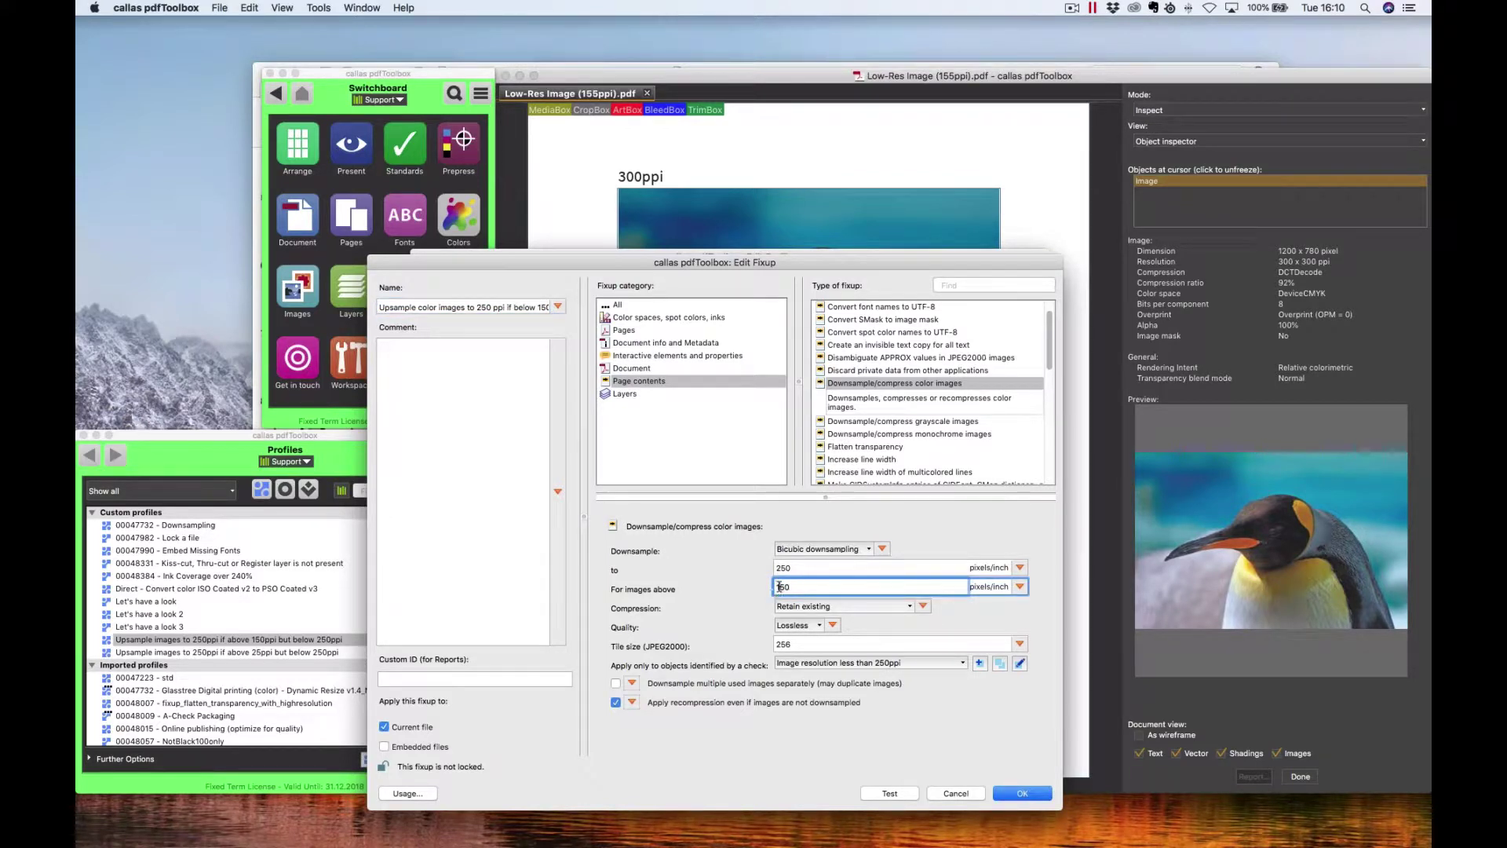
double_click(784, 587)
left_click(1018, 665)
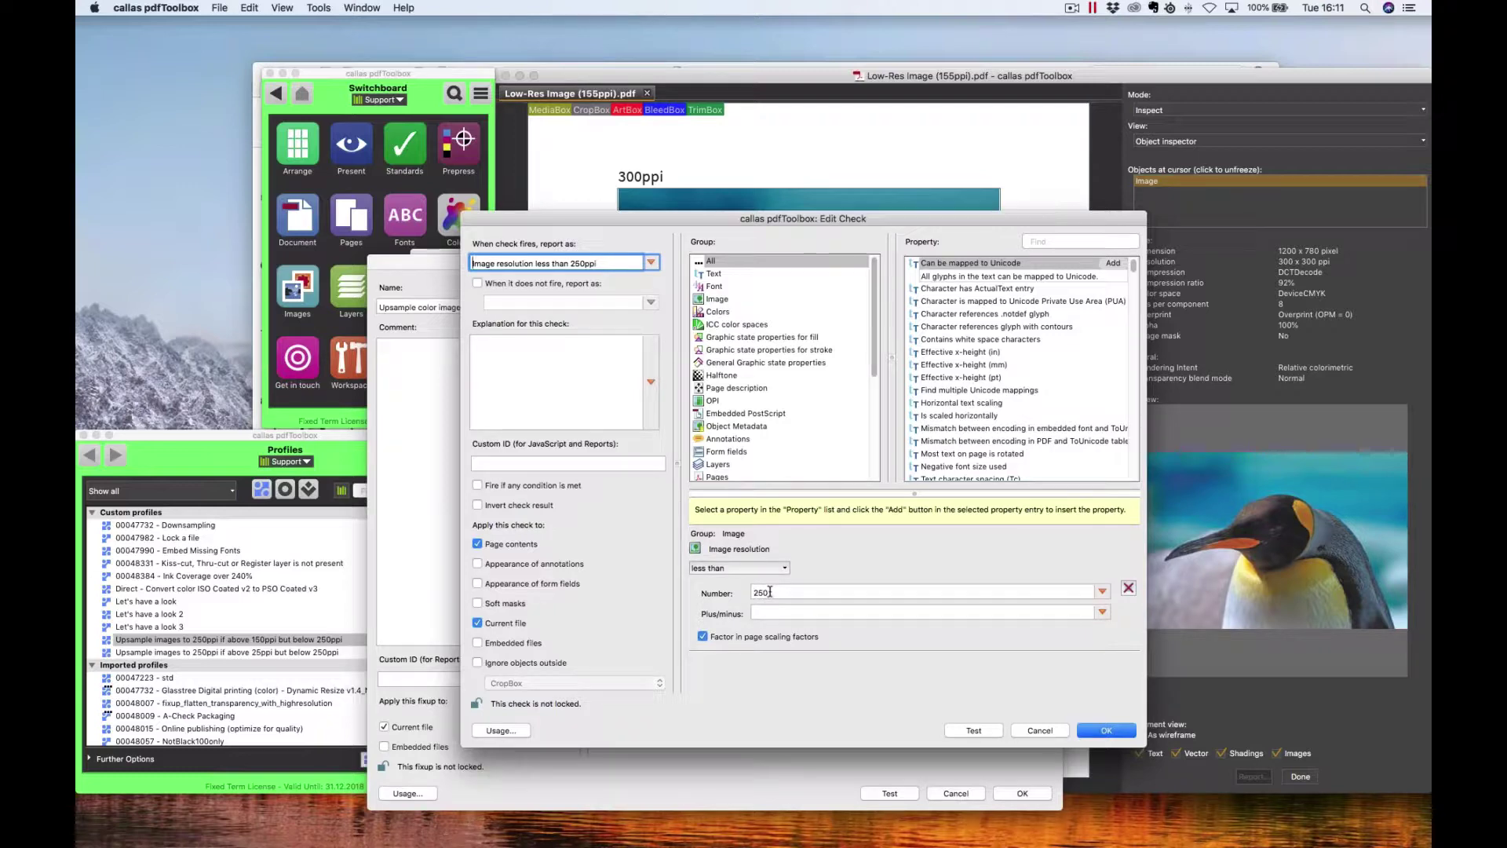
left_click(1091, 730)
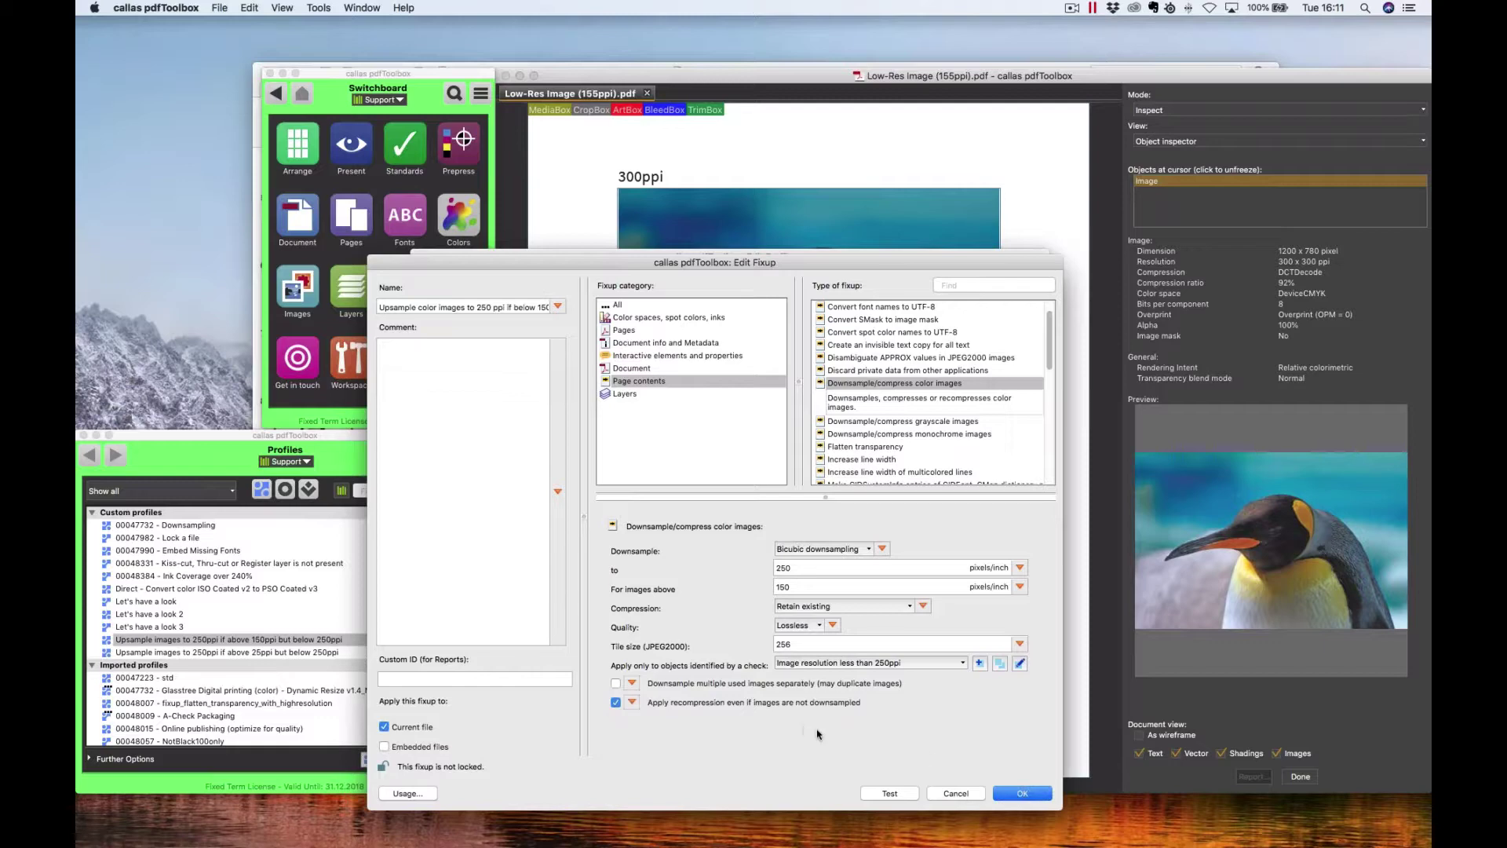
left_click(951, 796)
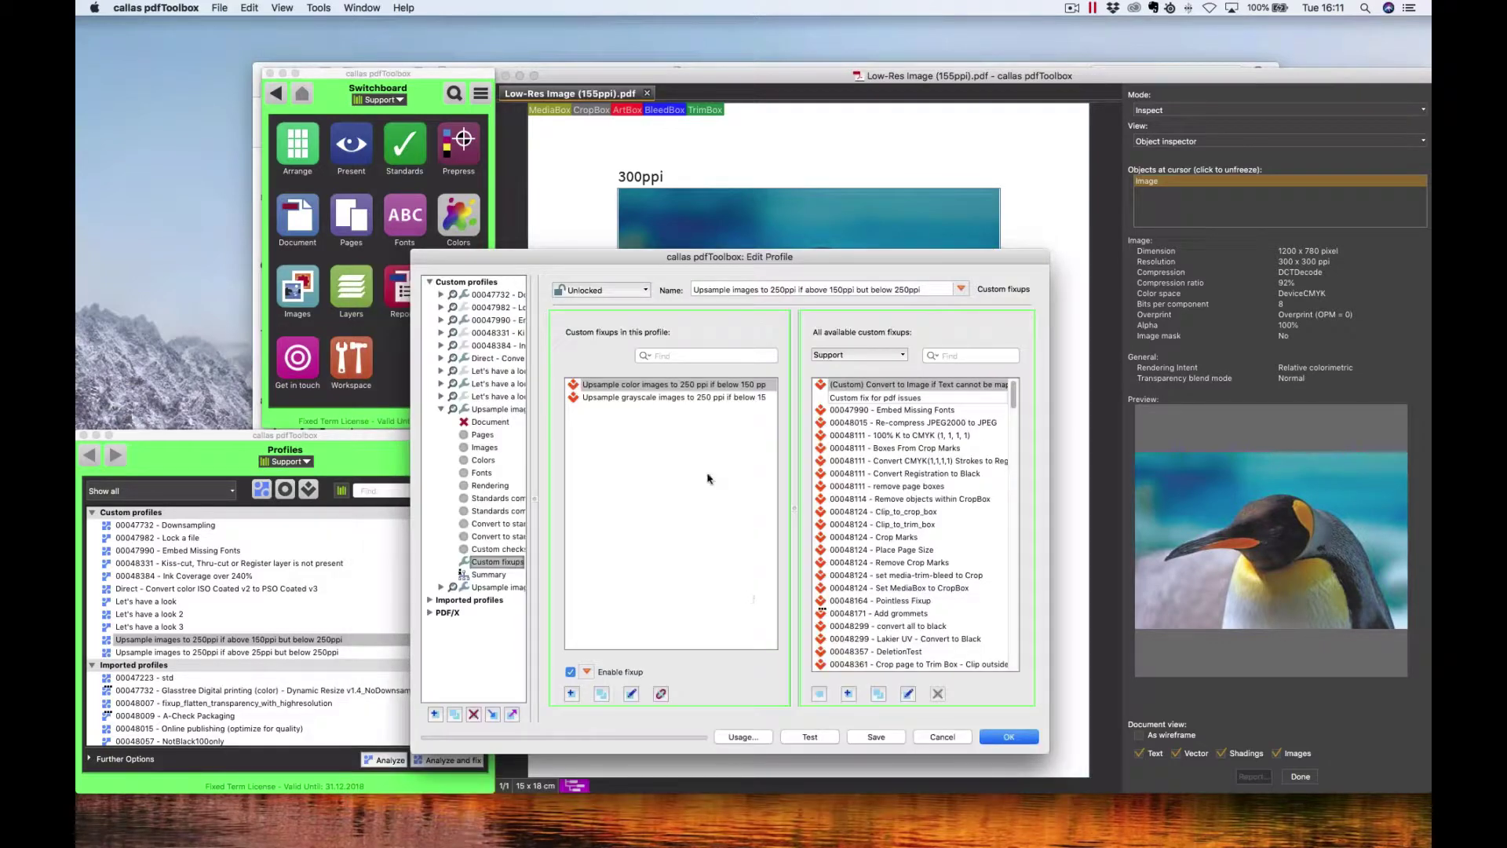
Review the grayscale upsampling fixup's resolution threshold and close the fixup and profile without changes.
left_click(666, 398)
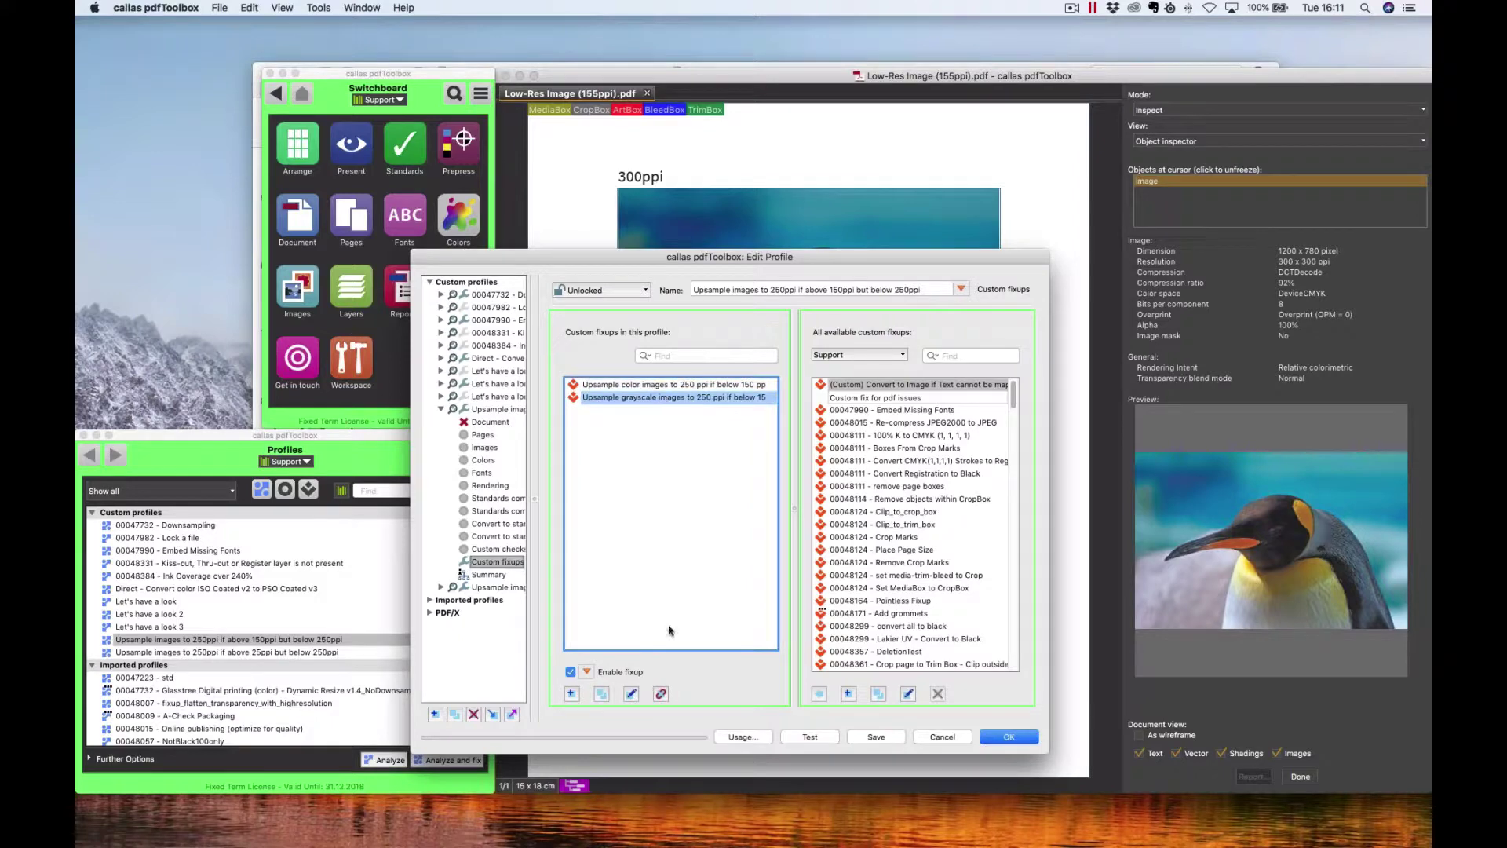
left_click(631, 694)
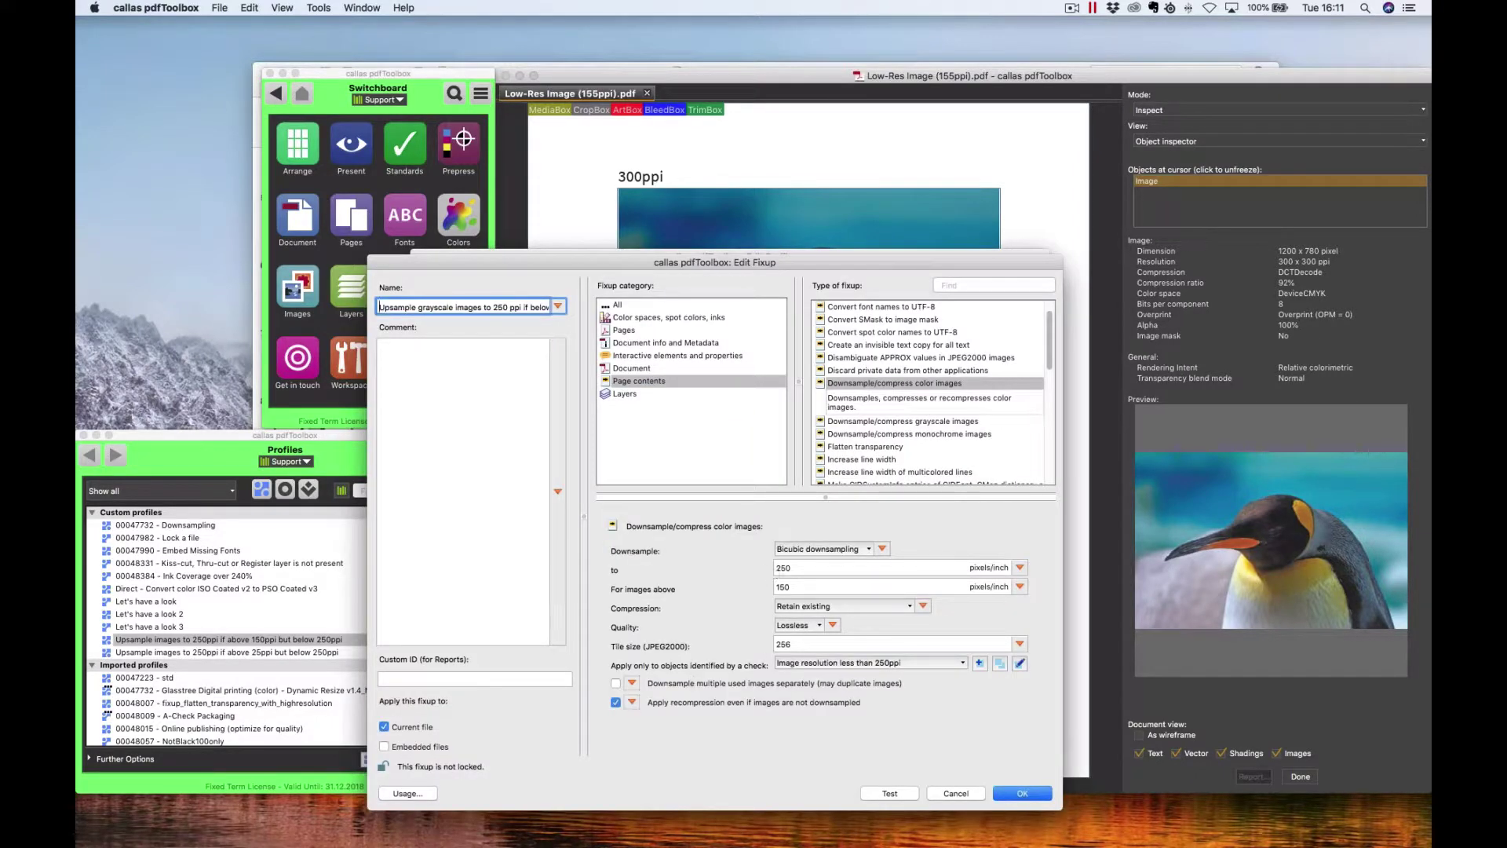
double_click(785, 586)
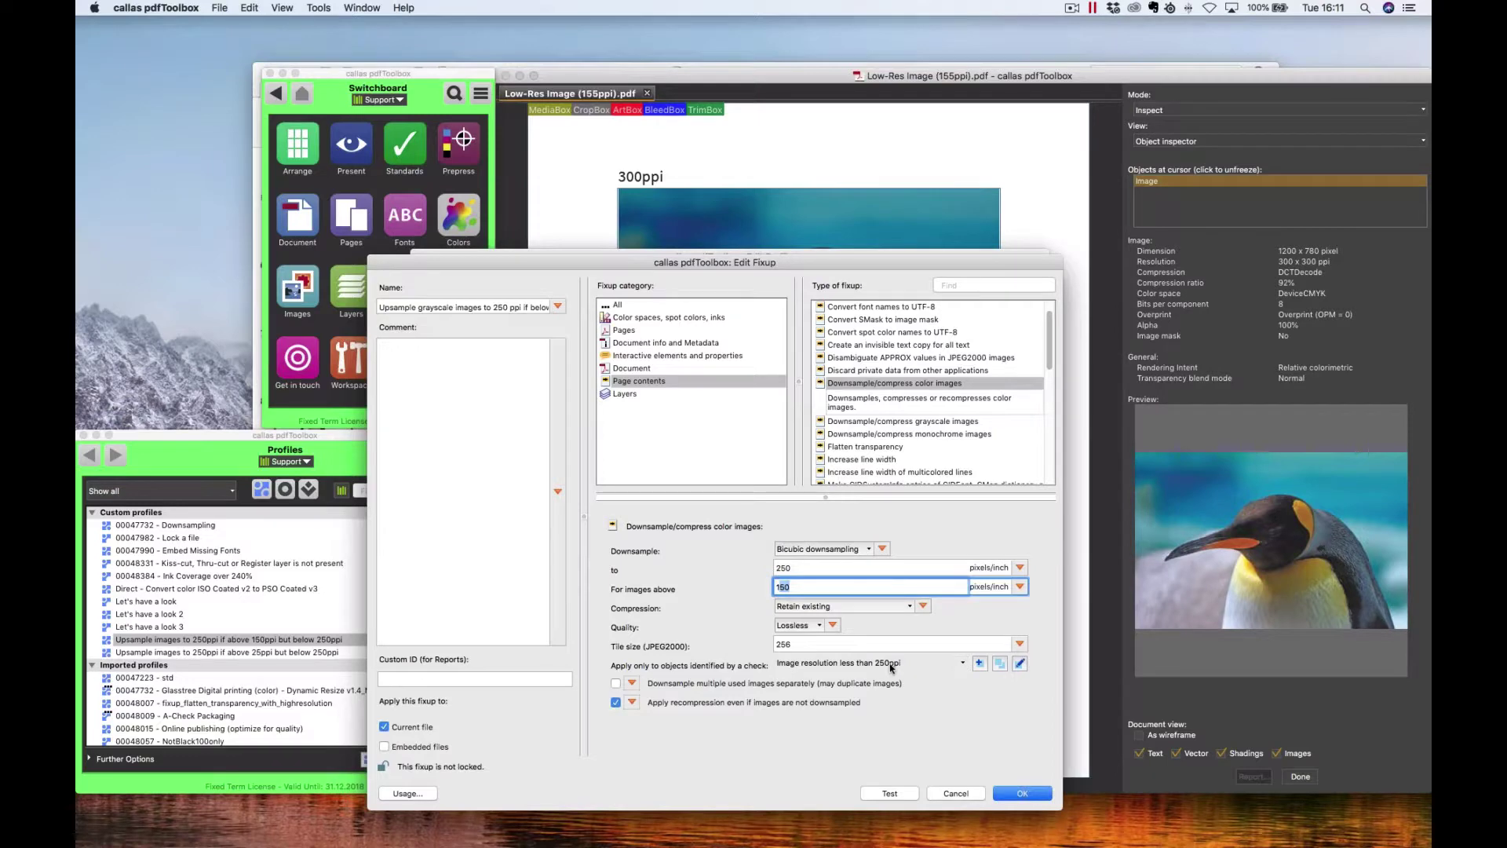
left_click(955, 794)
left_click(956, 741)
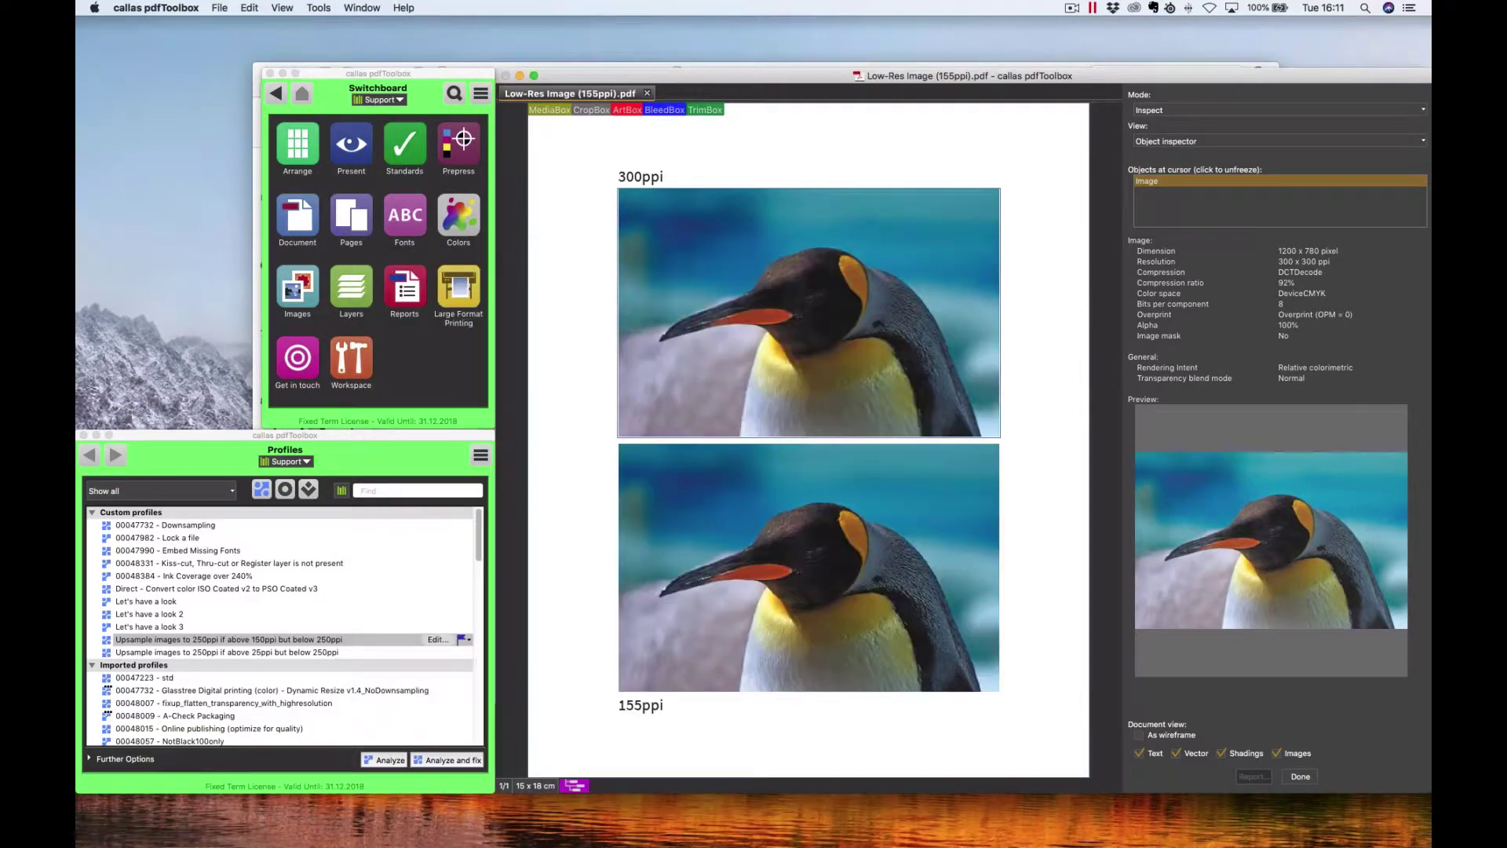
Analyze and fix the document with the selected upsampling profile, saving the resulting PDF as test150.
left_click(443, 761)
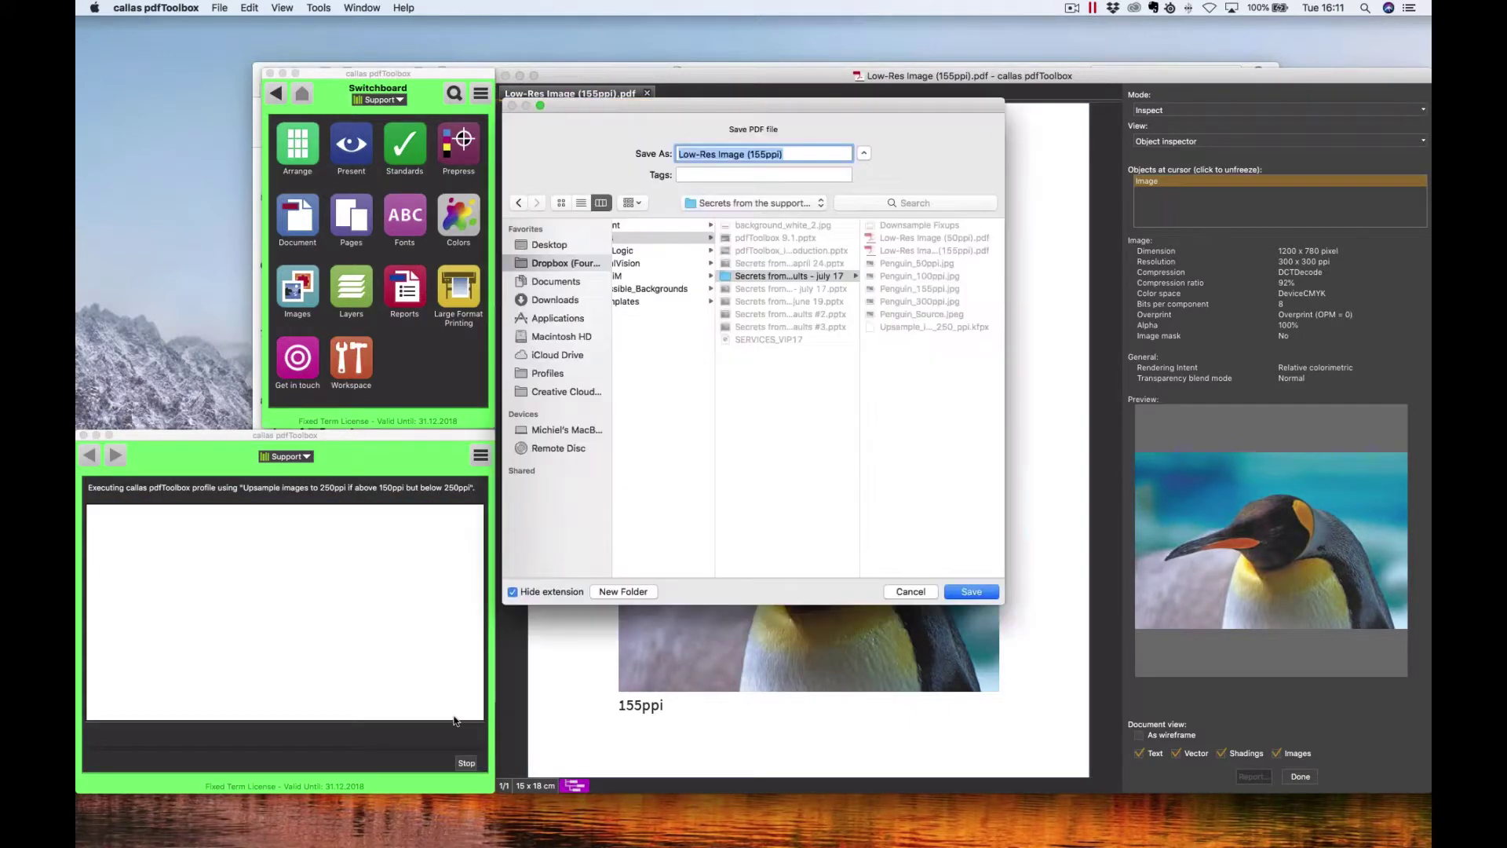
type("test150")
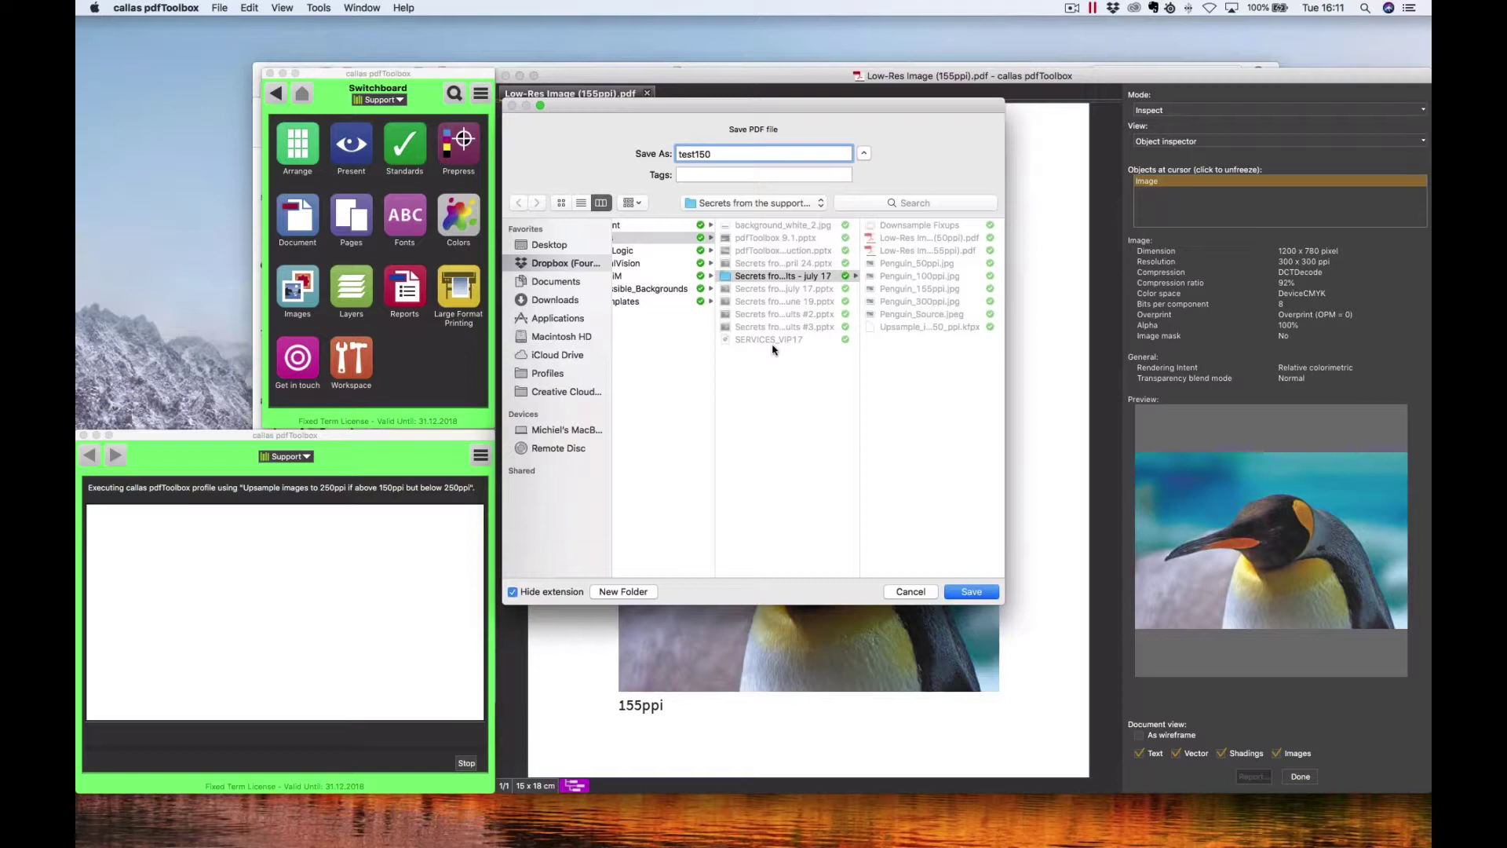
key("Return")
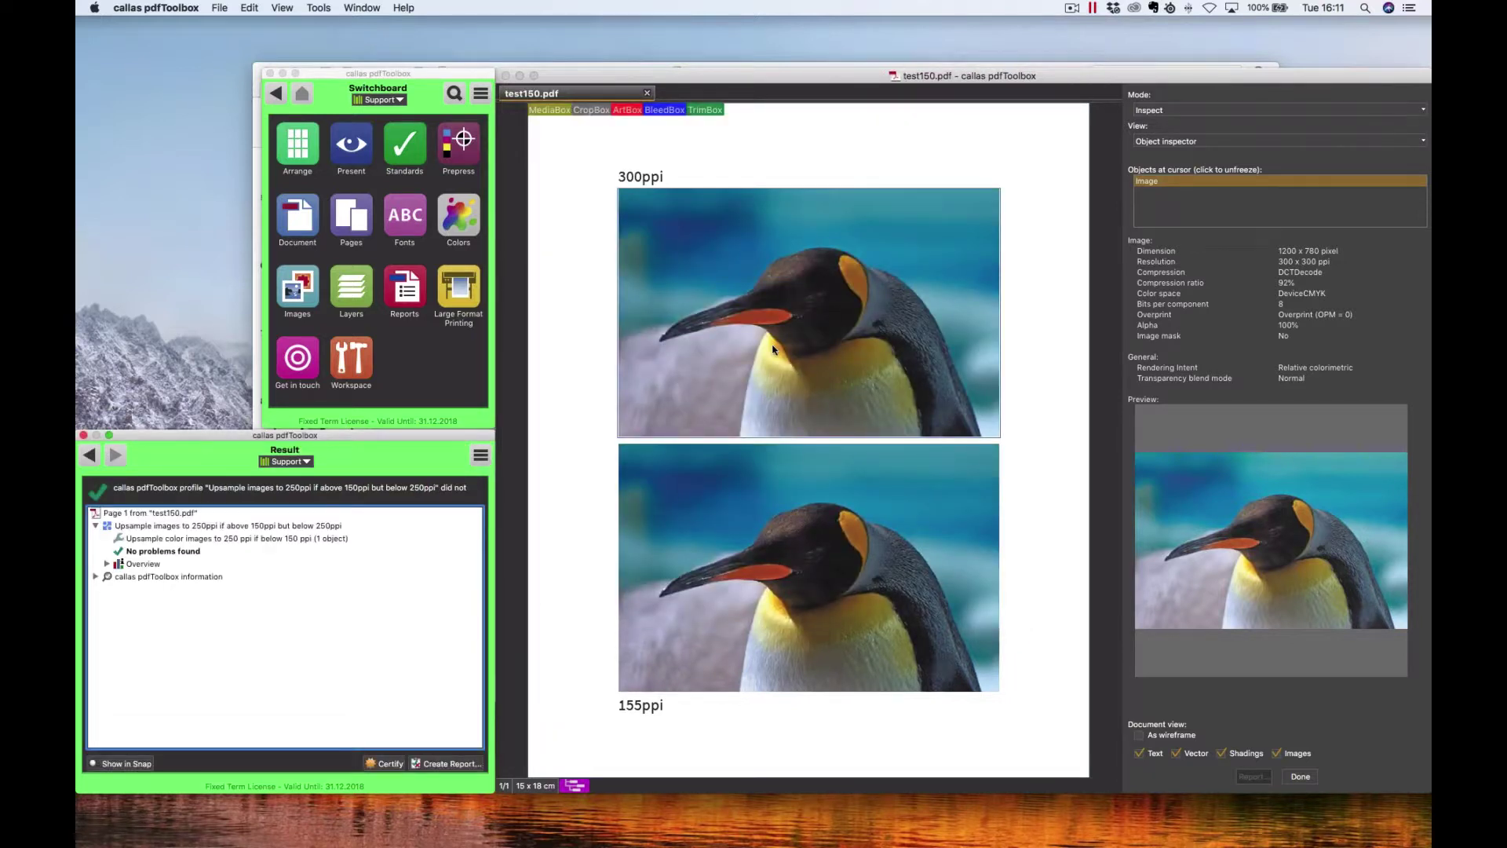
Check the applied color upsampling fixup in the results and compare the resolutions of both penguin images in test150.pdf.
left_click(330, 540)
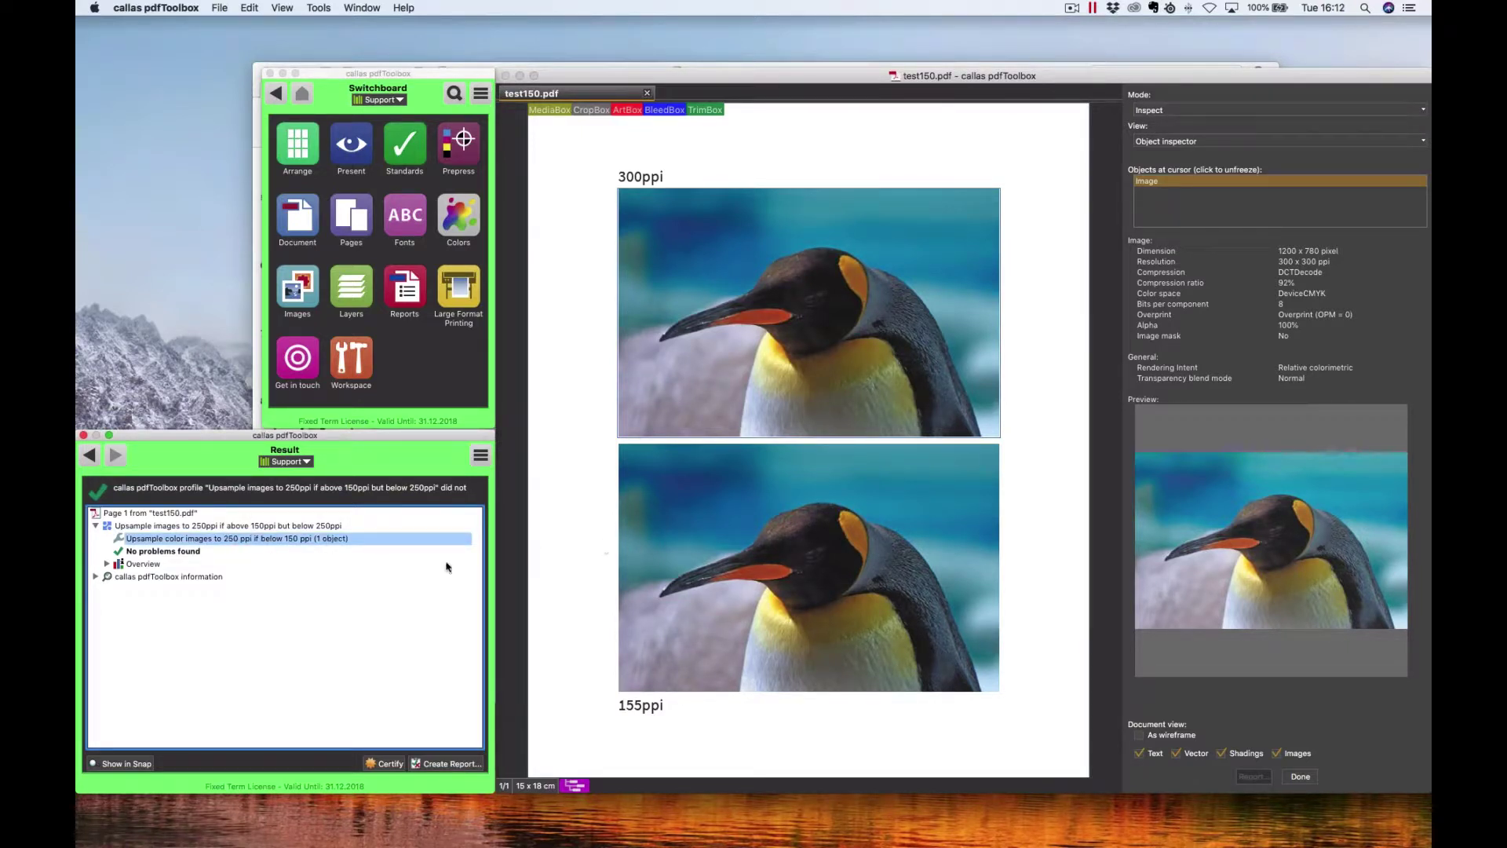
left_click(519, 498)
left_click(735, 491)
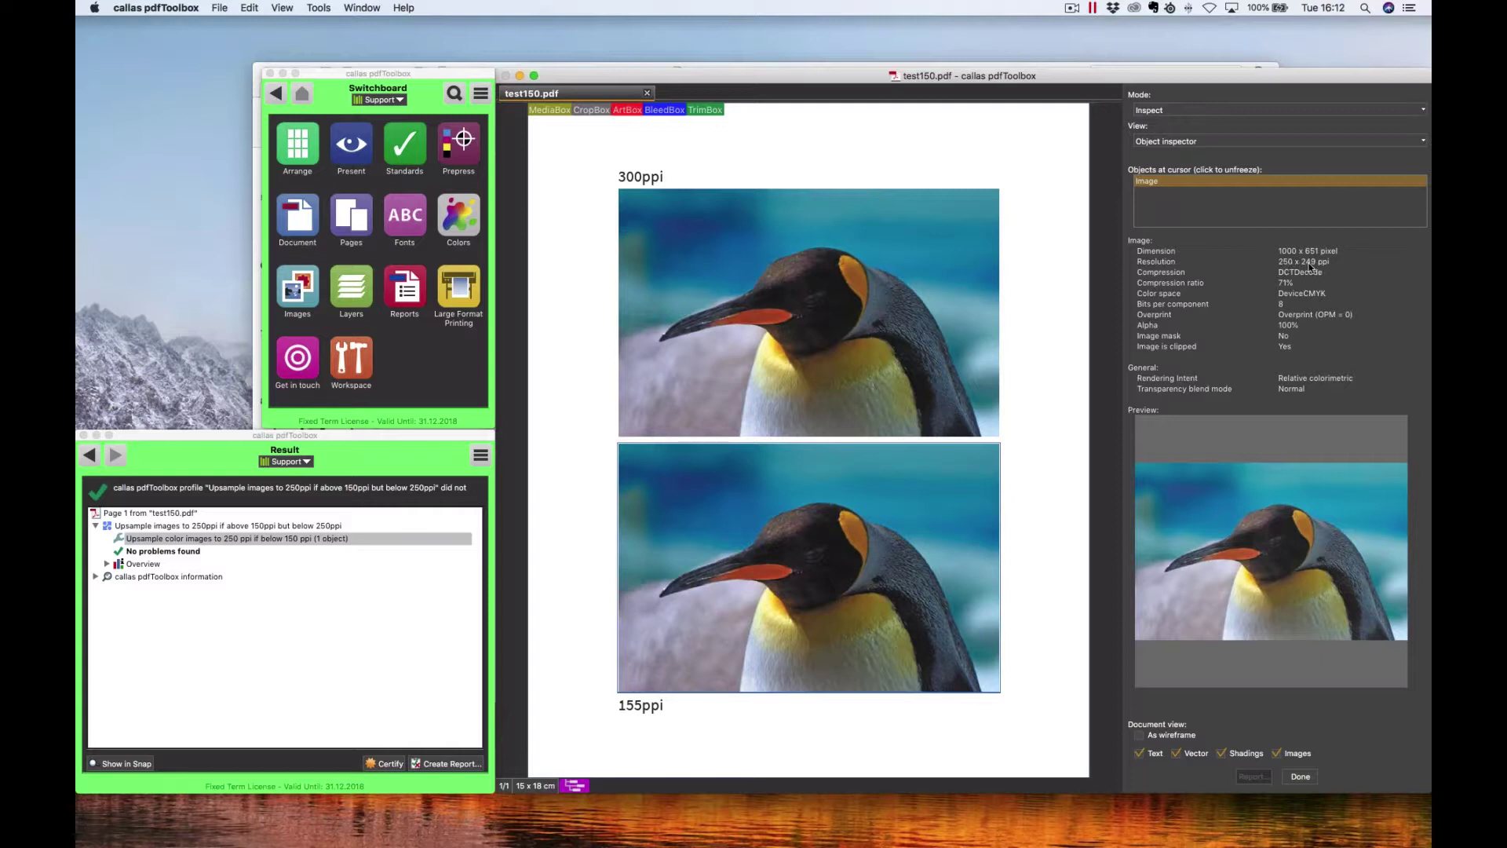
left_click(912, 282)
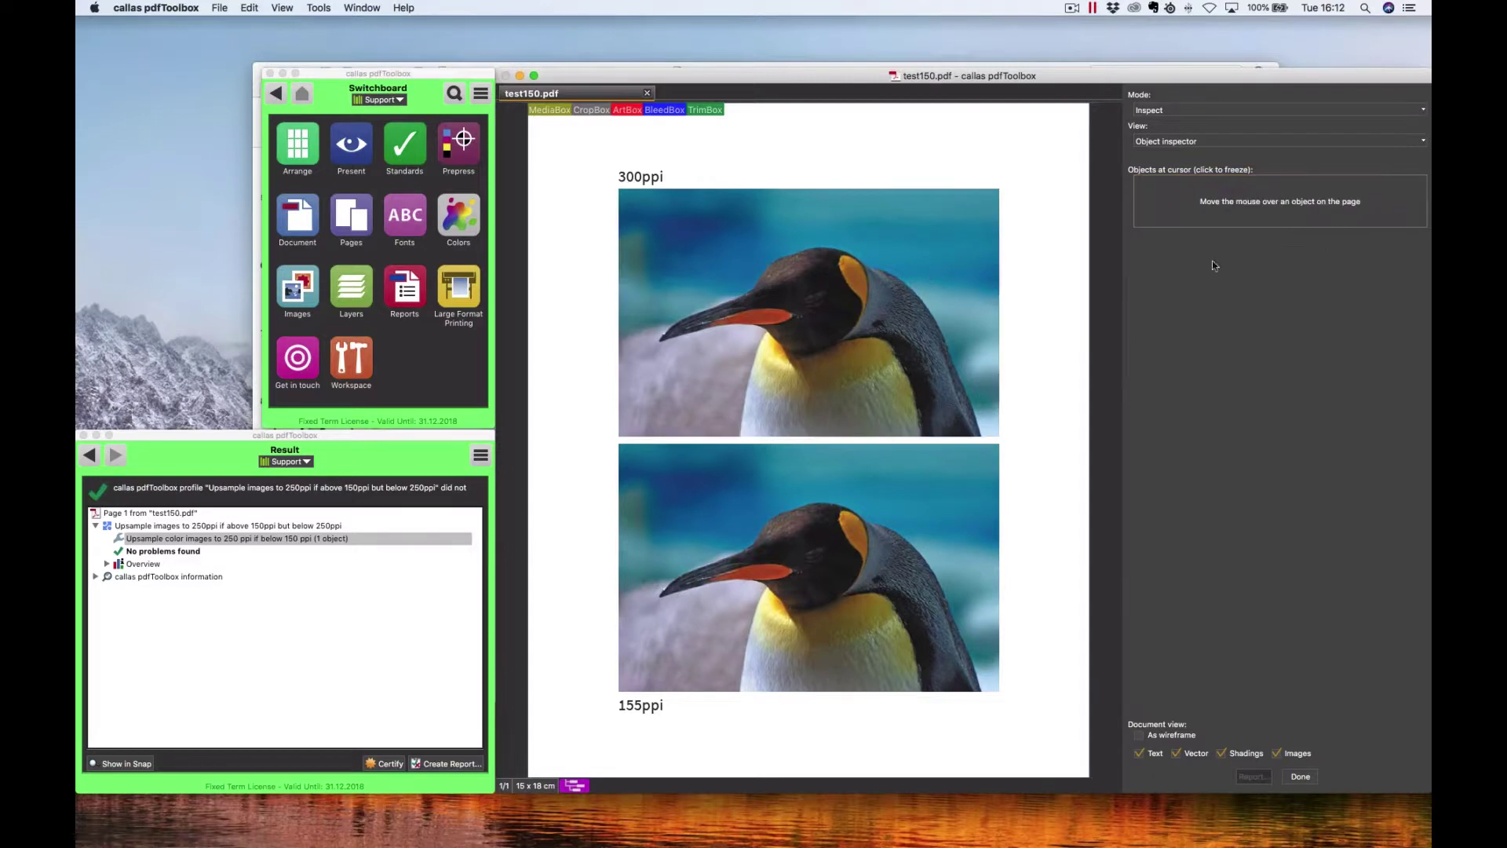
left_click(927, 275)
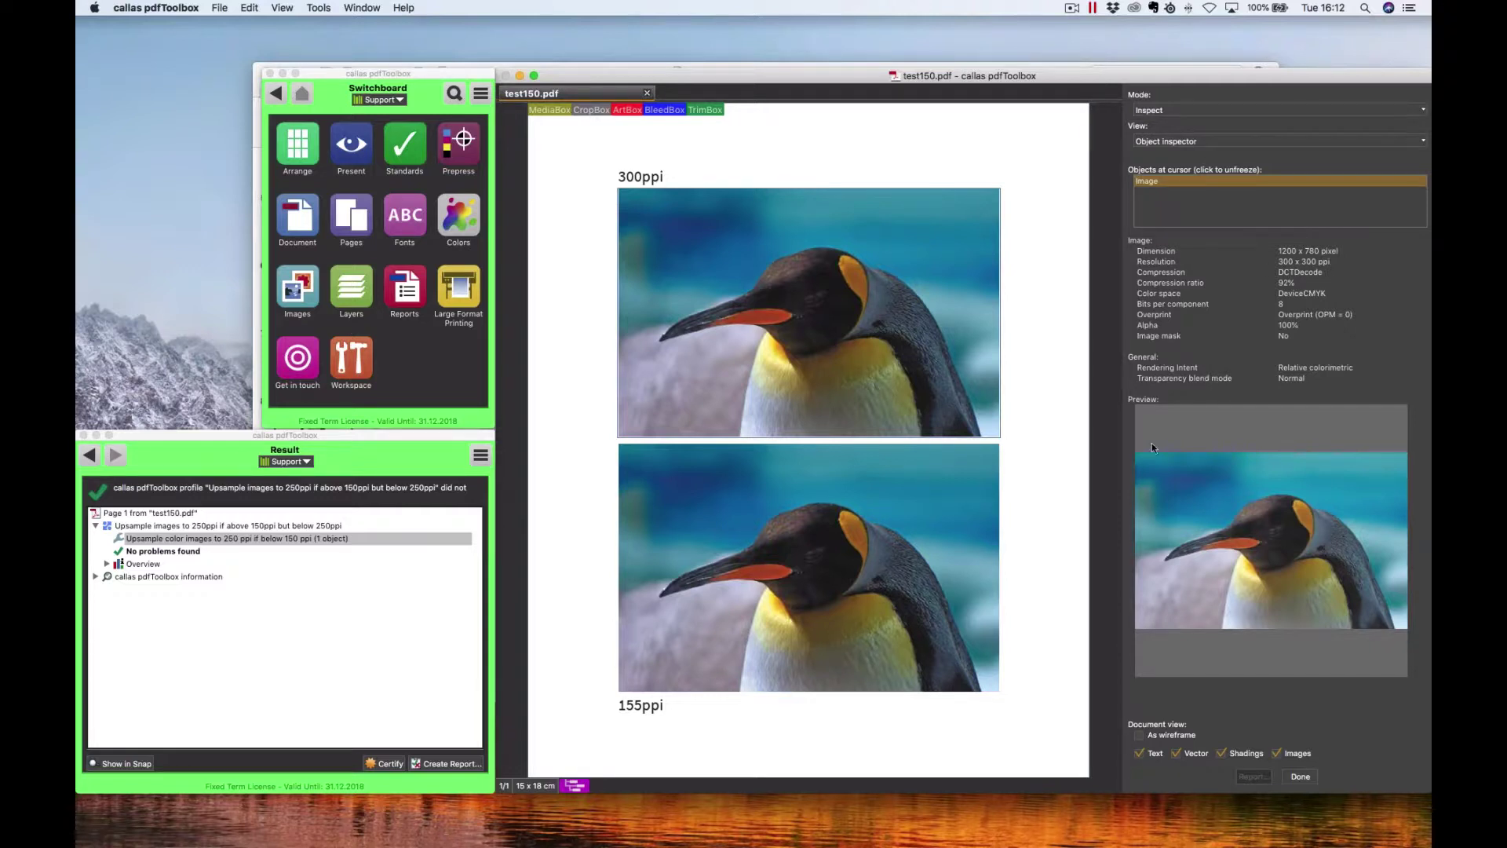
left_click(886, 510)
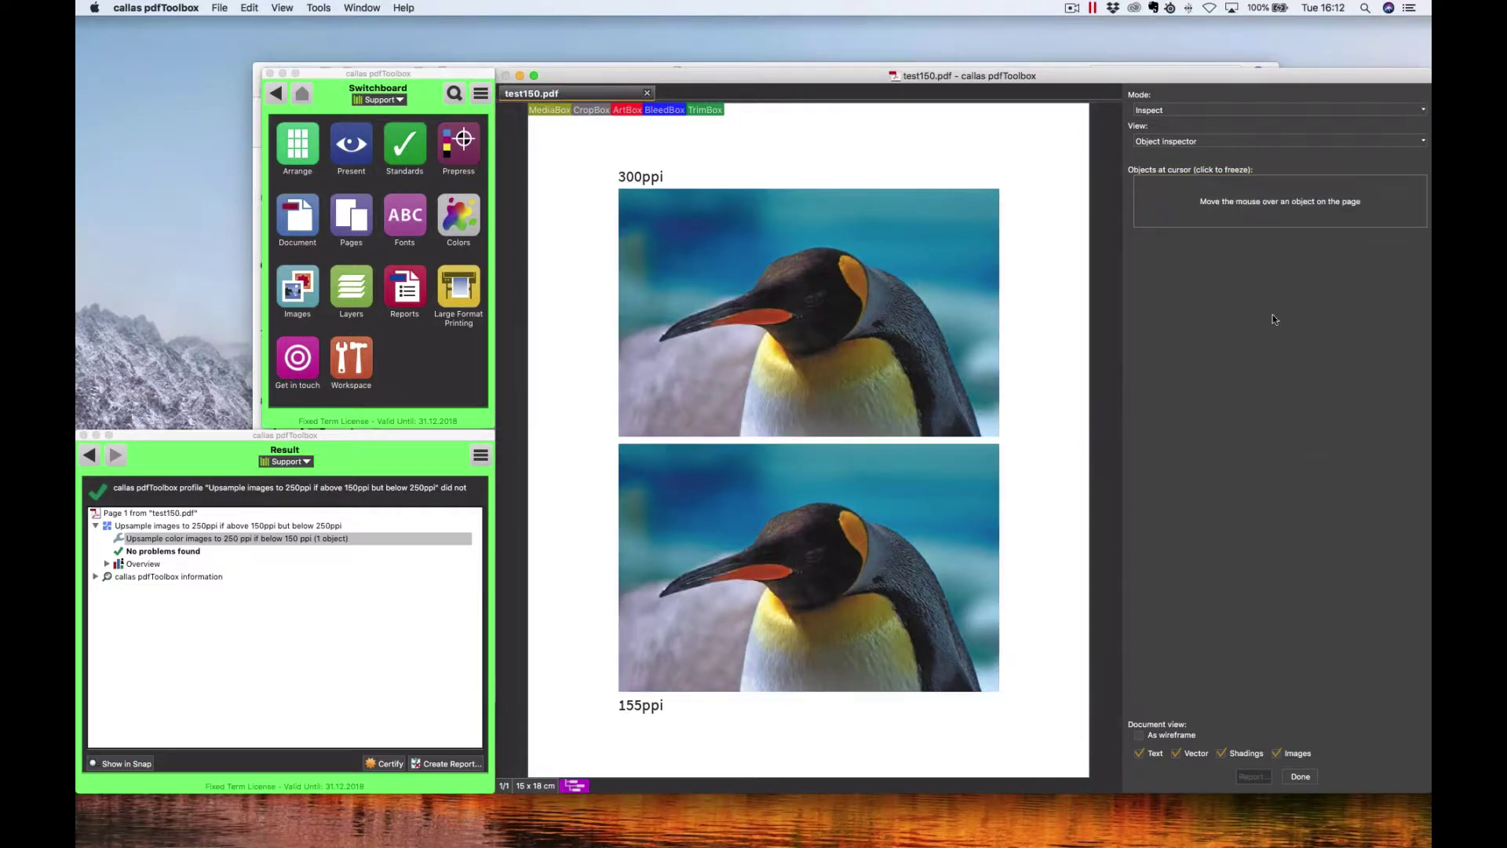
left_click(833, 490)
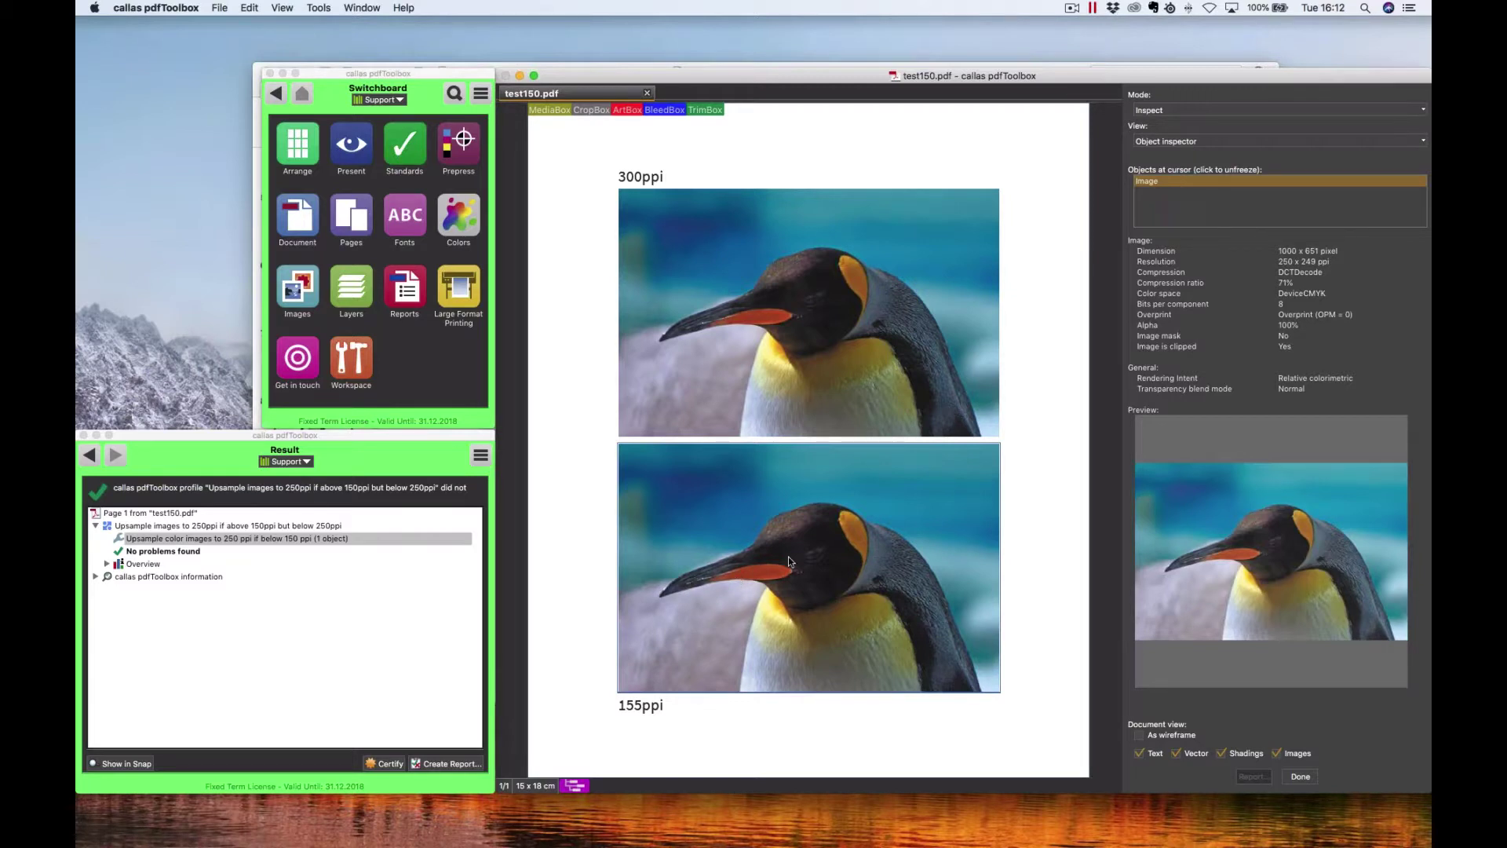
Zoom in on the lower penguin image to examine its quality, and close the Object inspector.
key("super+0")
key("super+plus")
key("super+plus")
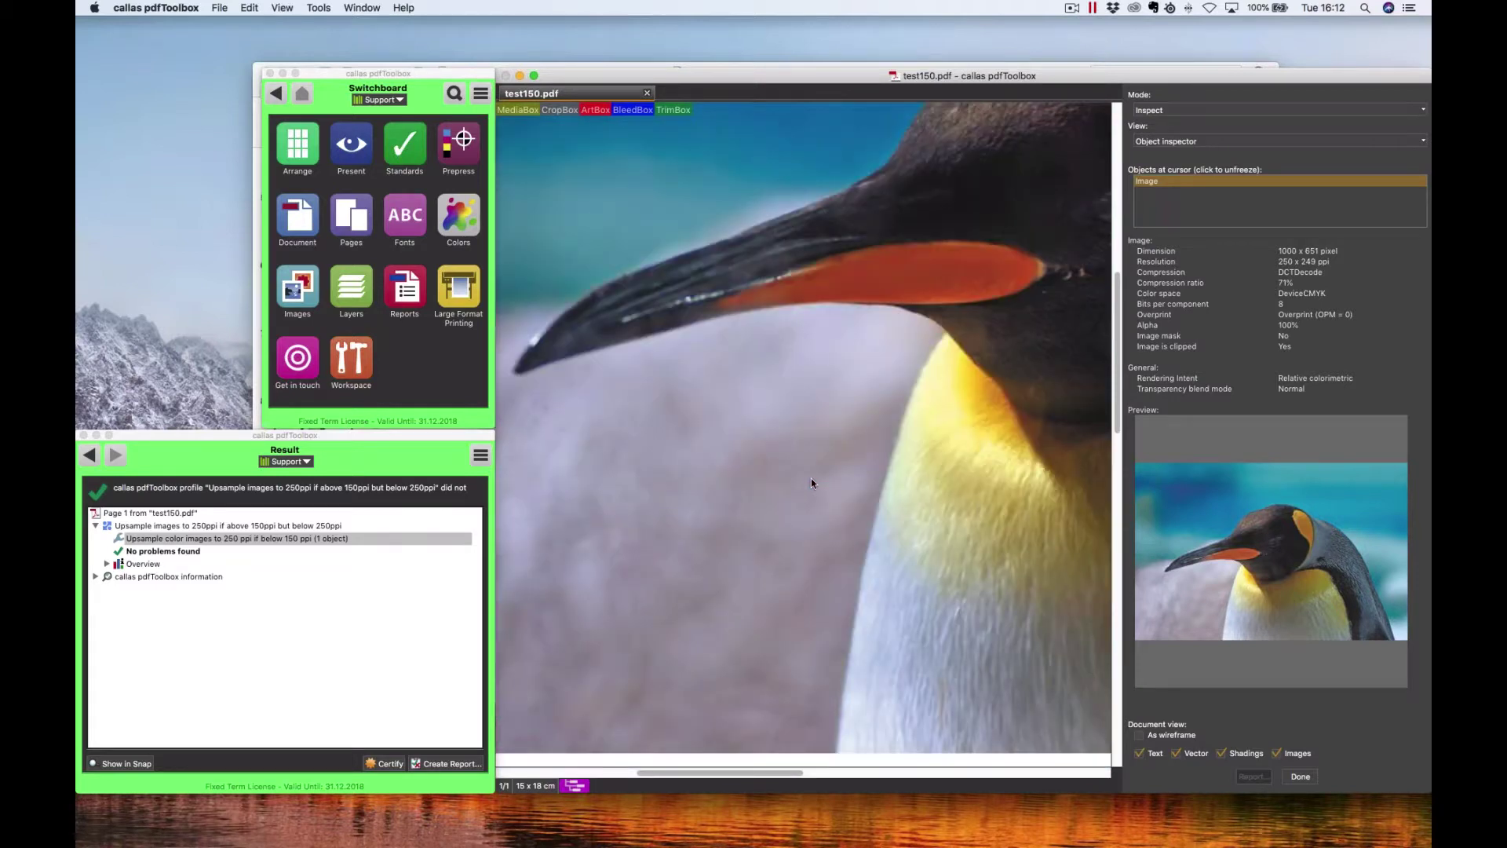
left_click(810, 482)
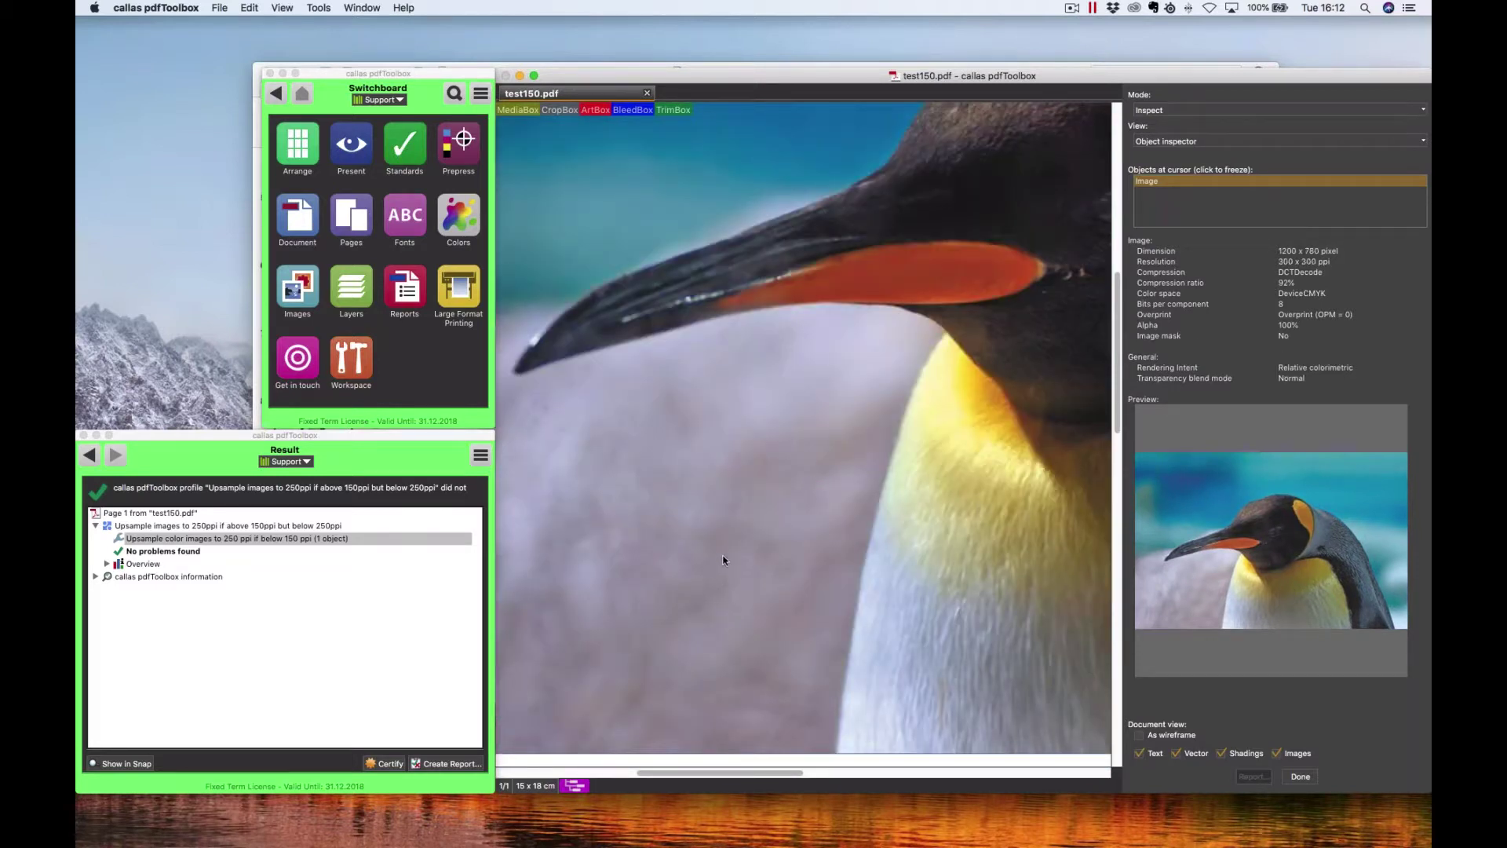
left_click(1300, 774)
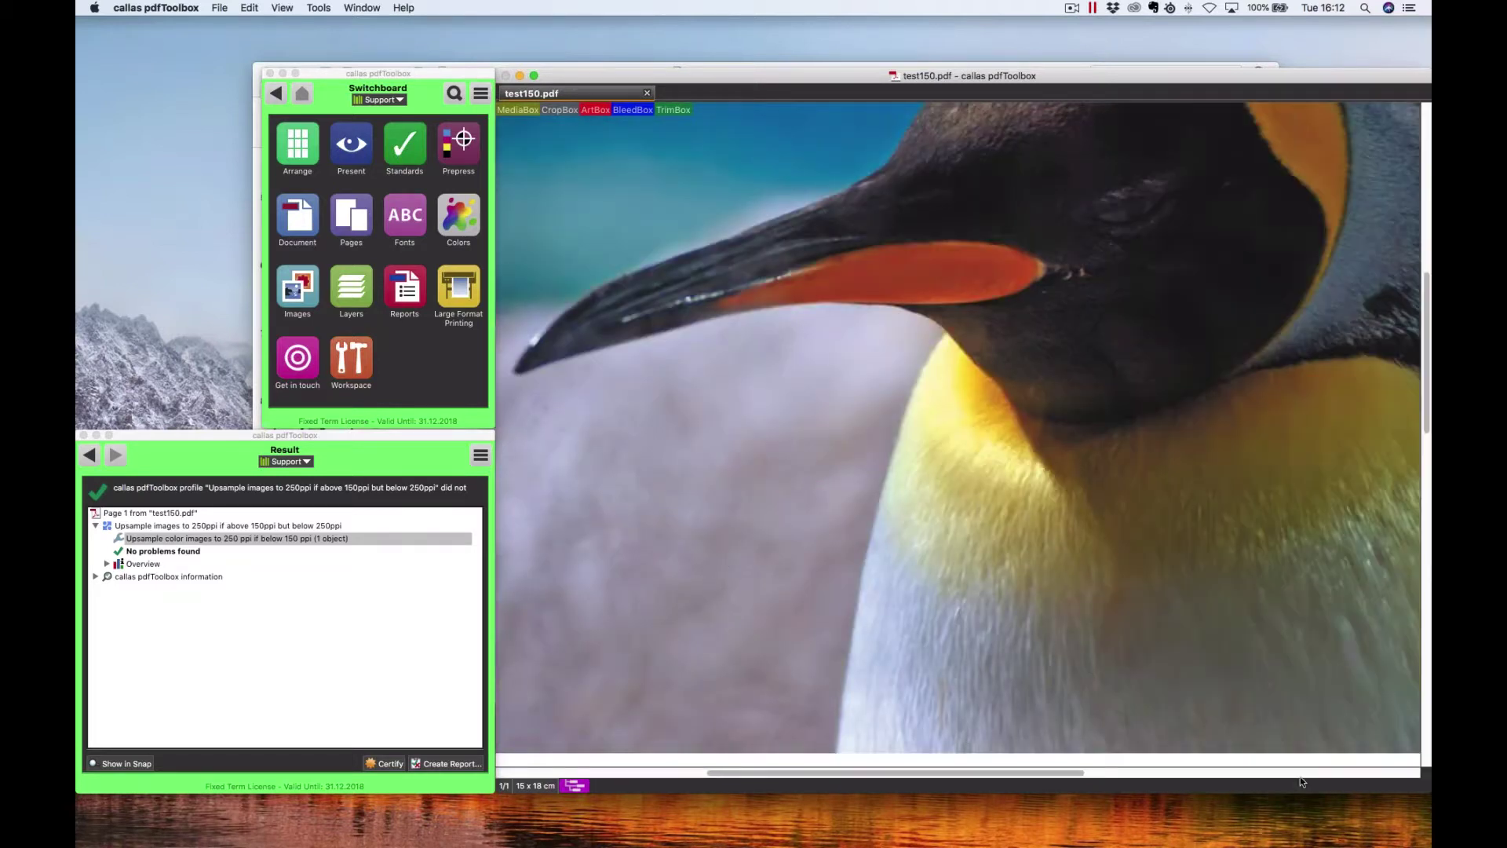
Compare the detail of the upper and lower penguin images at high magnification in test150.pdf.
scroll(1014, 678, "up", 3)
scroll(1014, 678, "right", 3)
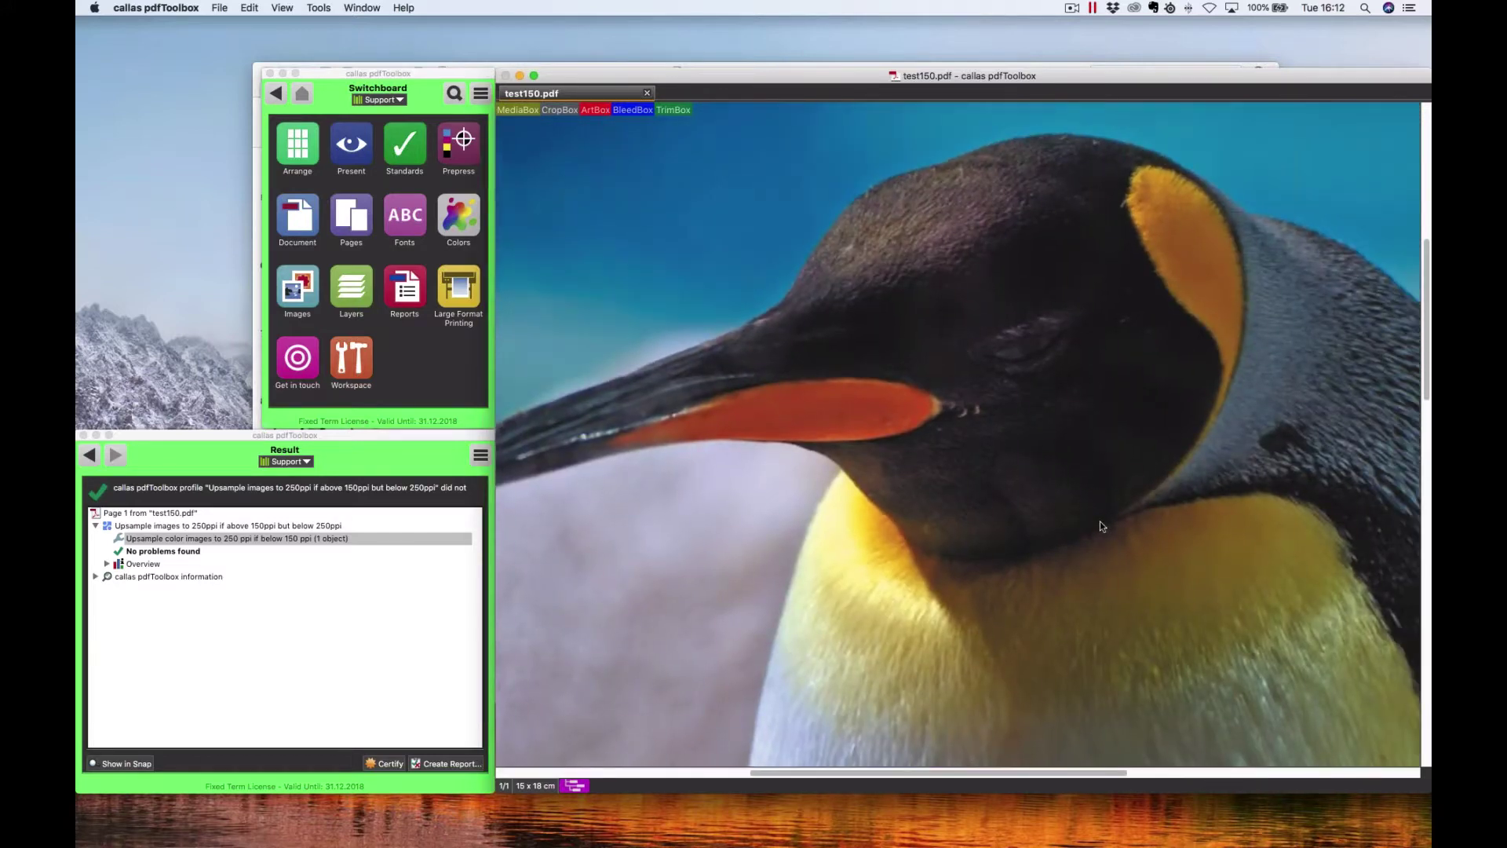
scroll(1057, 354, "down", 10)
scroll(1057, 355, "right", 2)
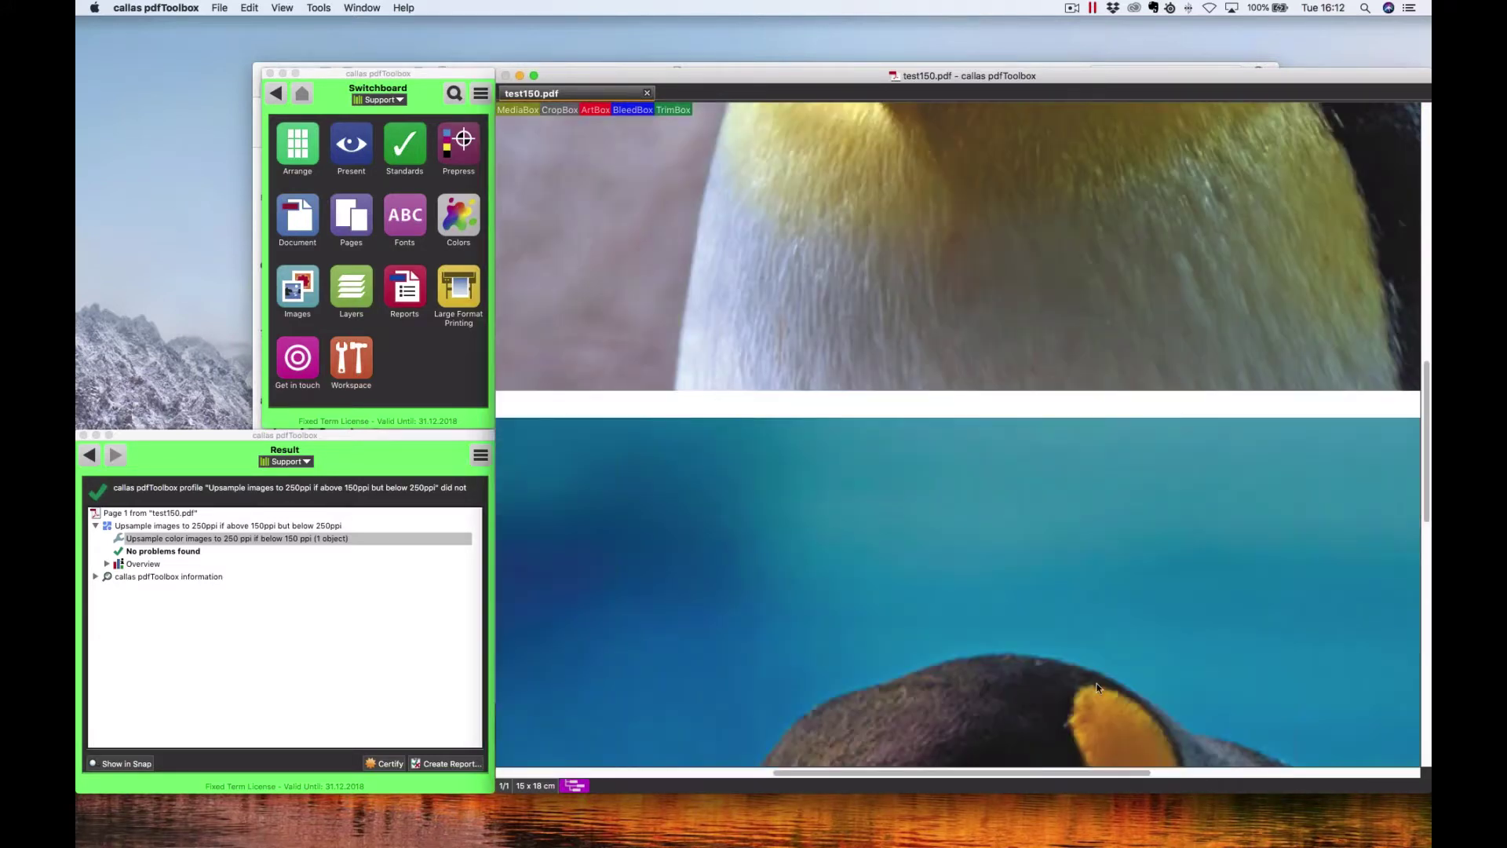
scroll(1094, 416, "left", 2)
scroll(1094, 416, "down", 3)
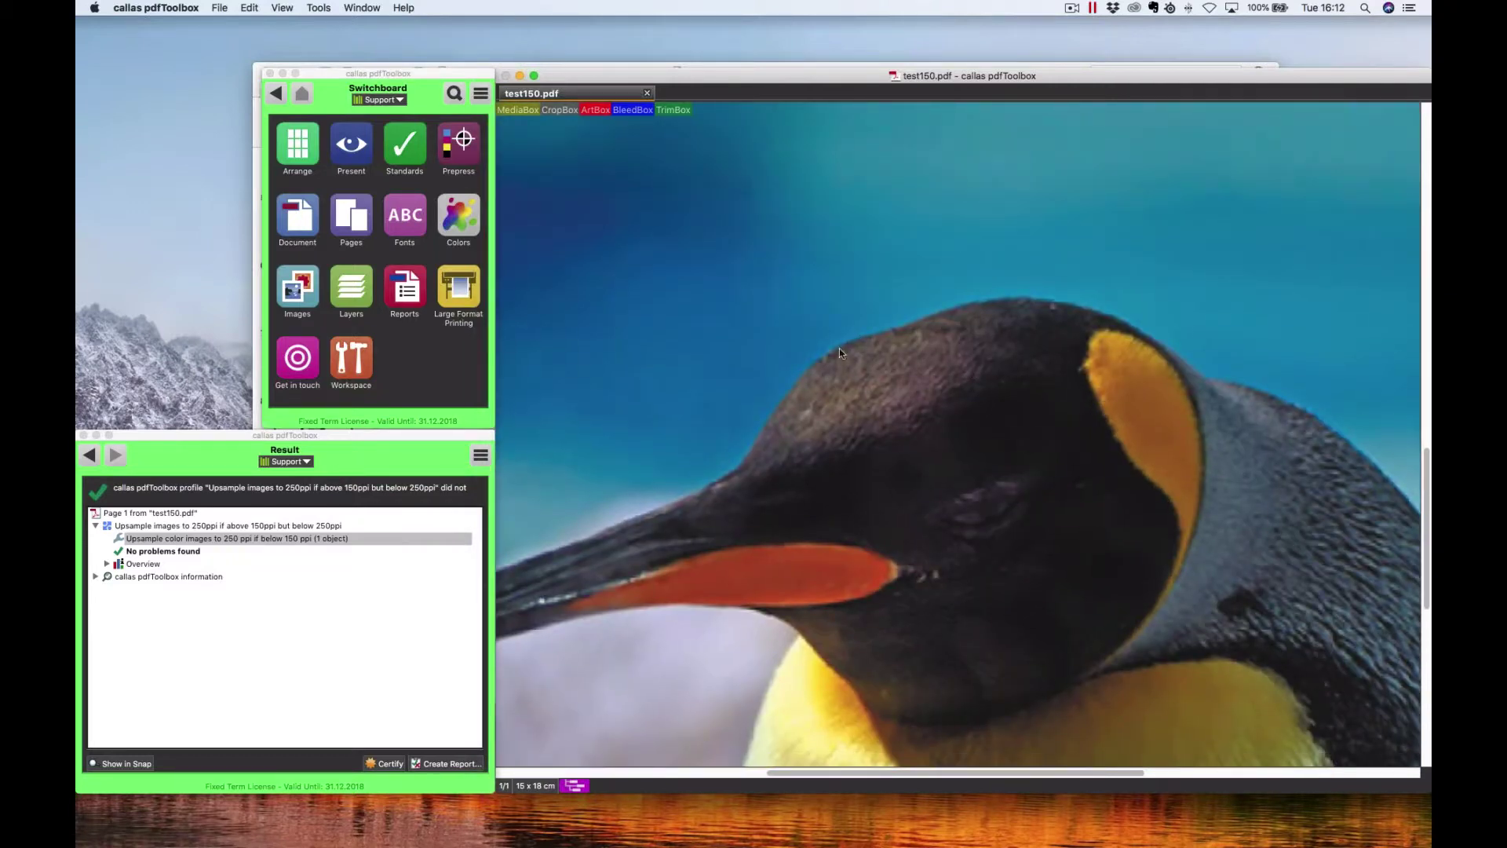
scroll(897, 614, "up", 10)
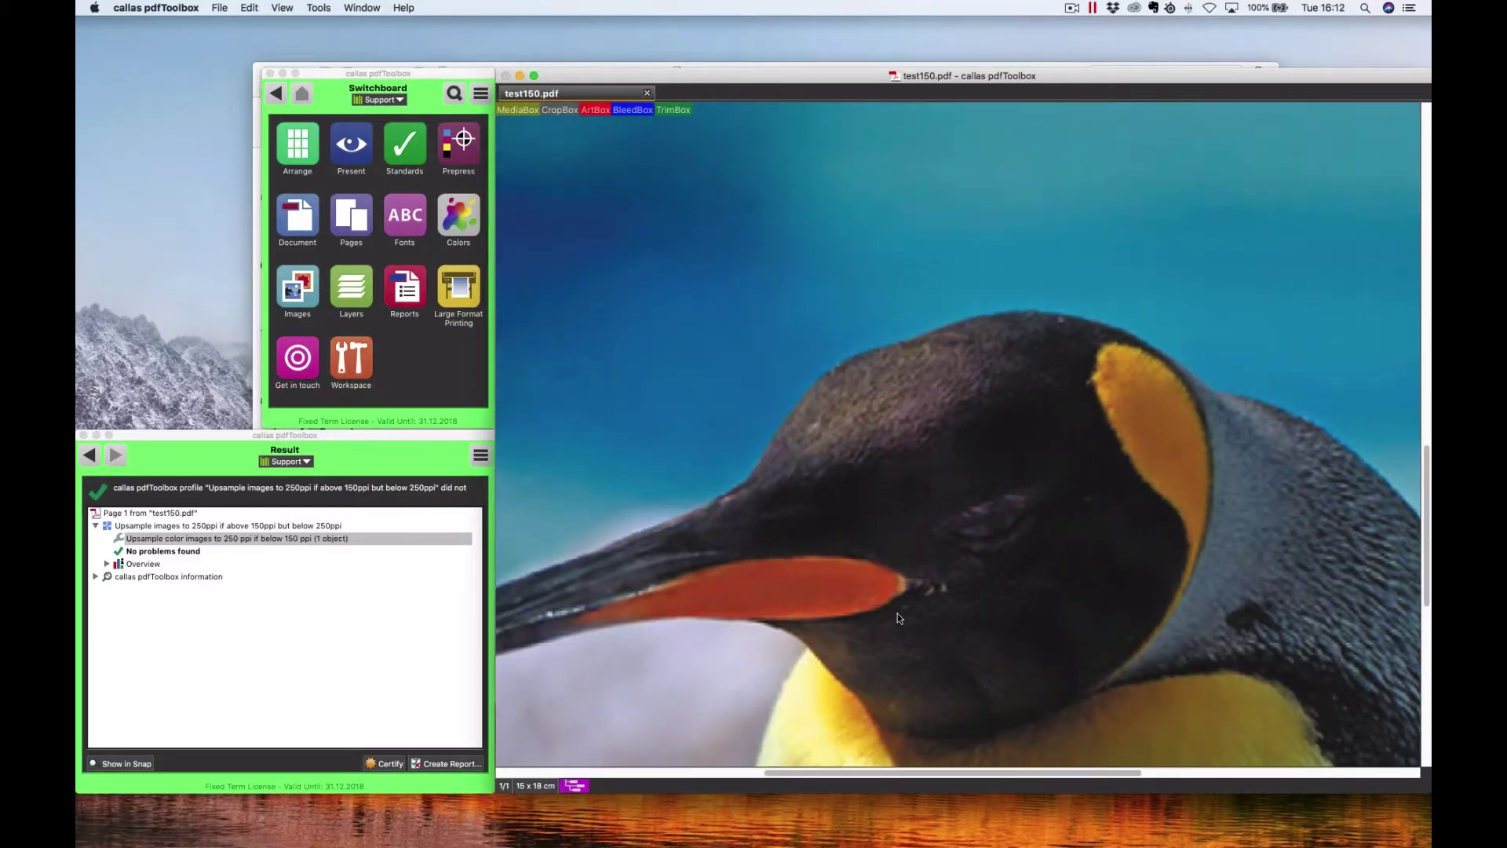
scroll(934, 487, "up", 5)
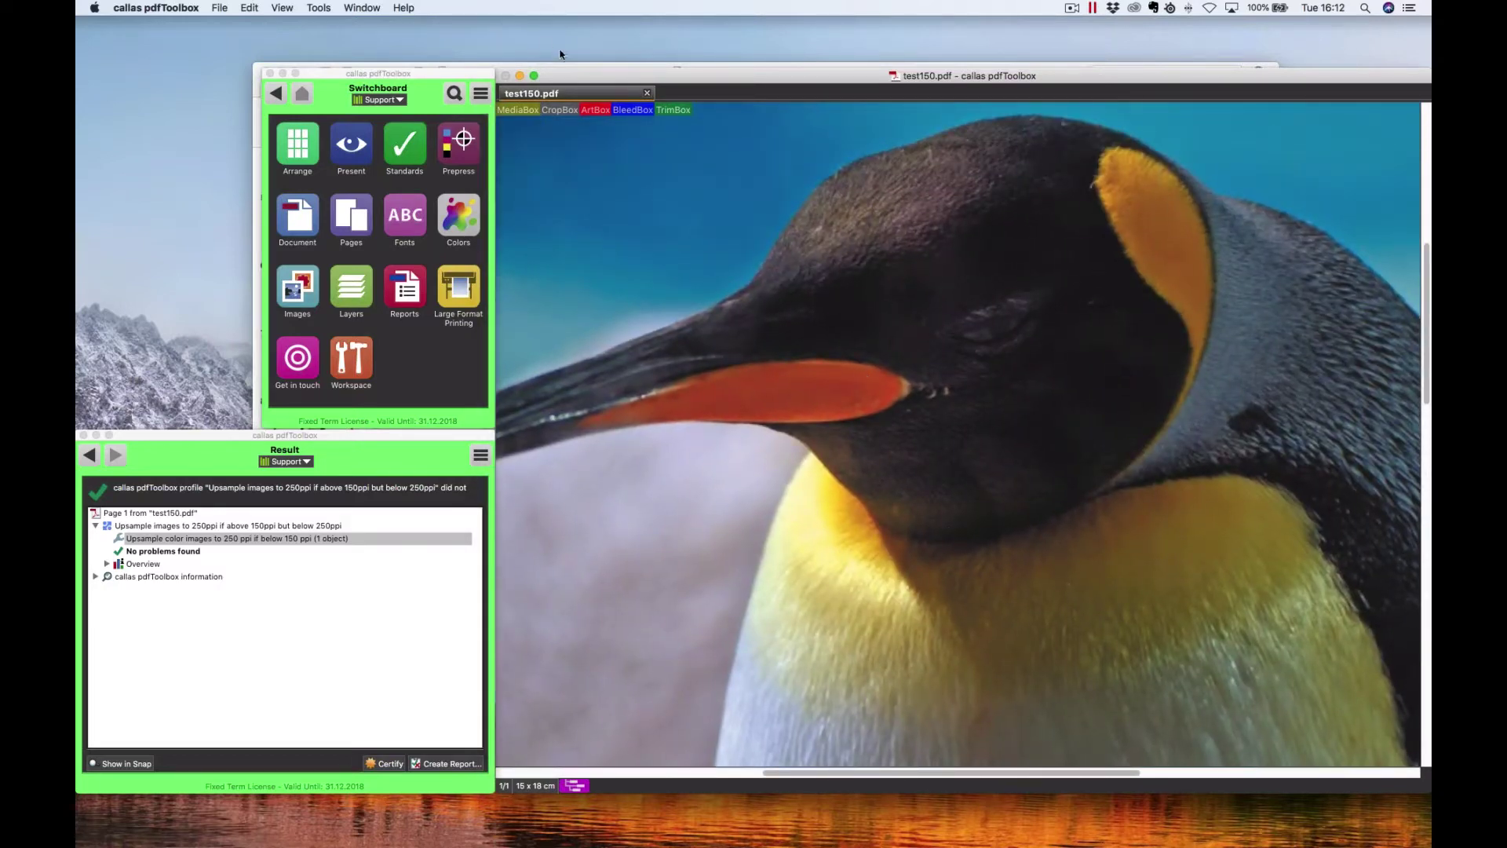
Close test150.pdf and open Low-Res Image (50ppi).pdf.
left_click(648, 93)
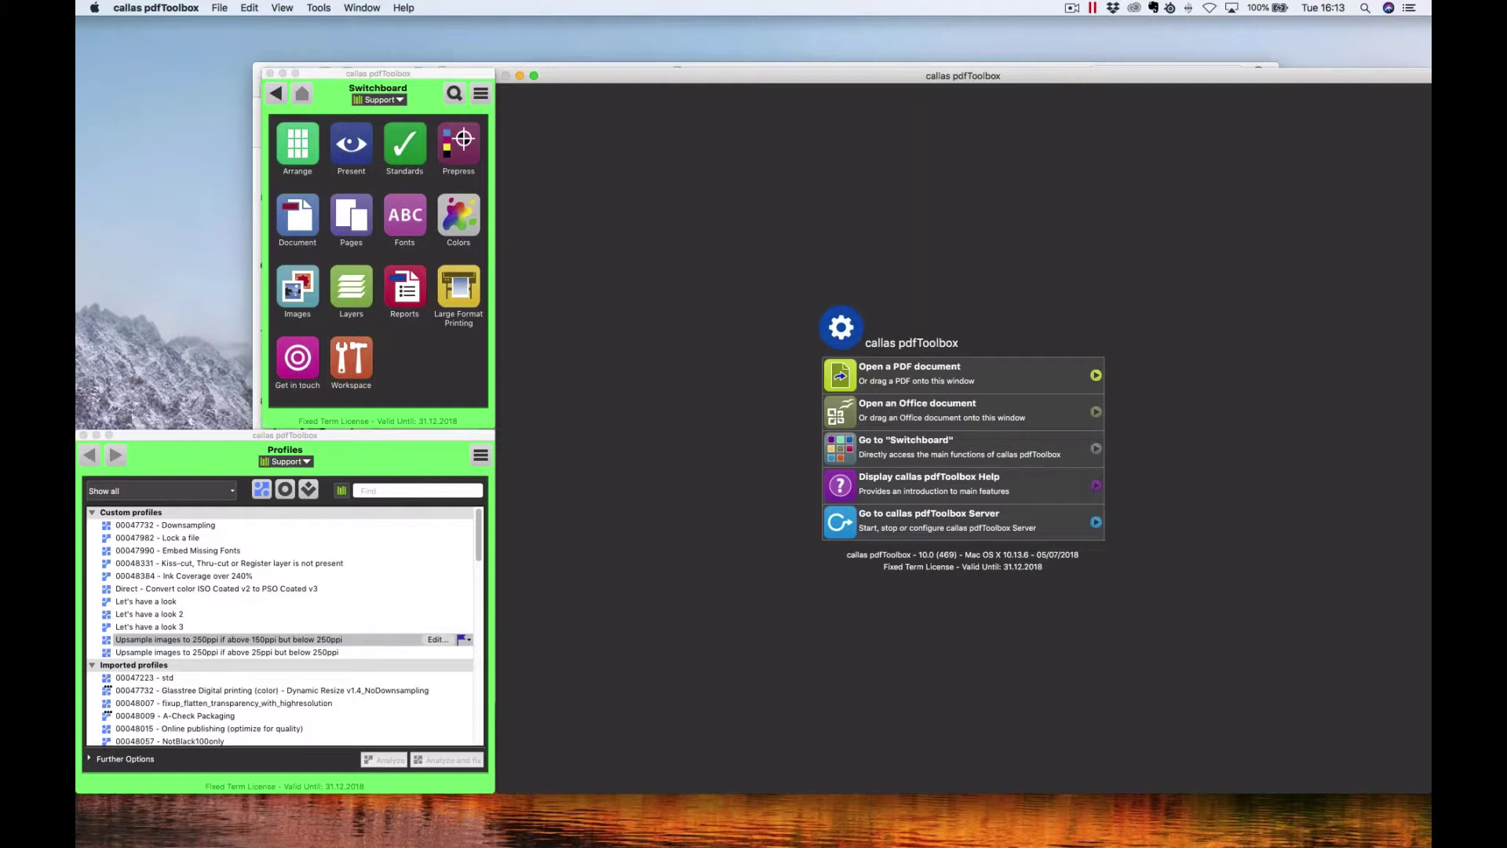
left_click_drag(79, 126, 548, 180)
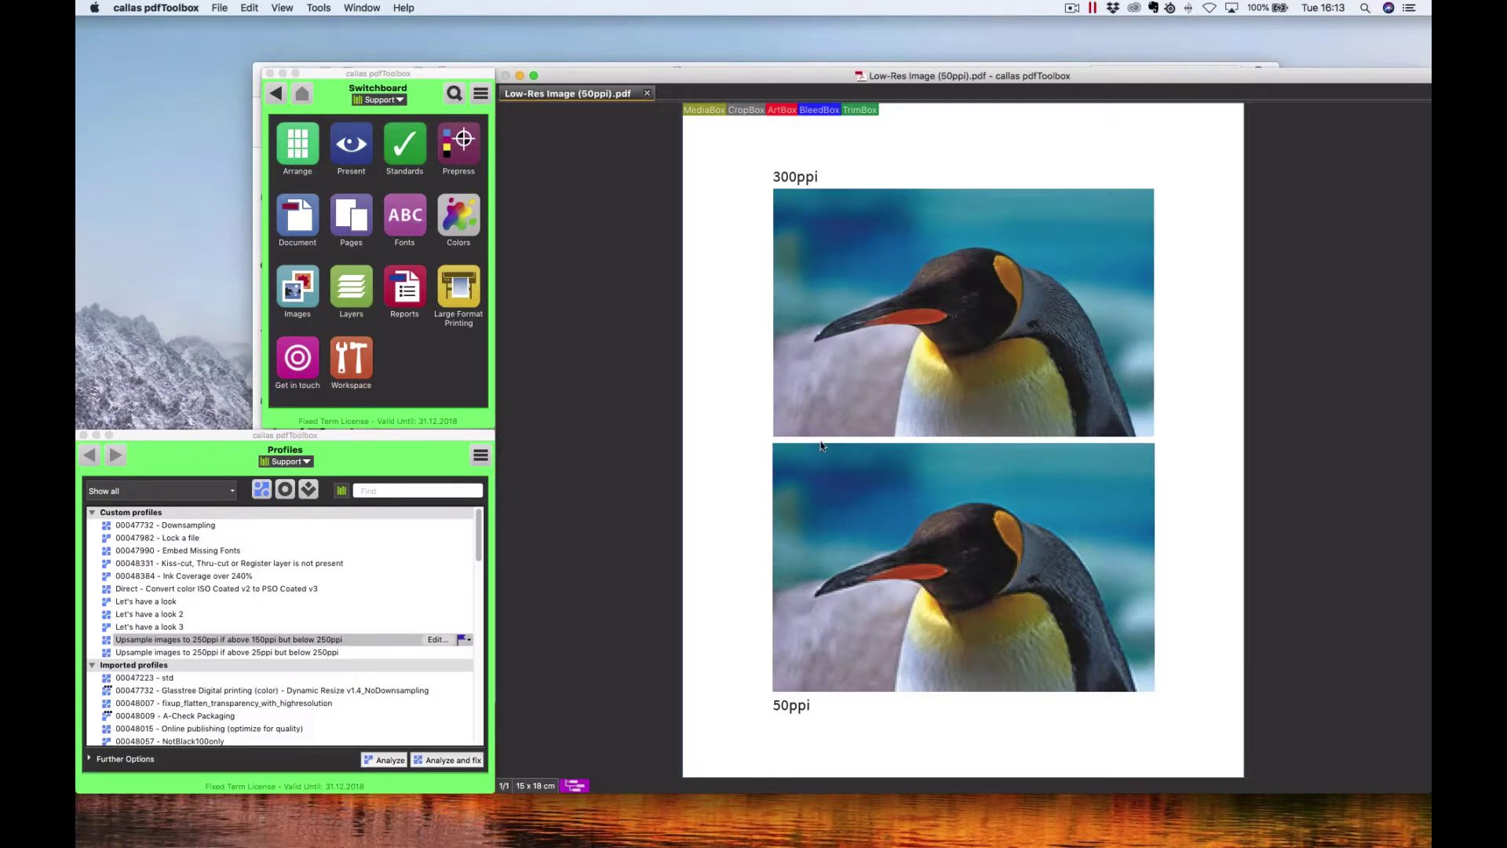
Examine the 50ppi penguin image at high magnification against the 300ppi one, and return to the full-page view.
key("super+plus")
key("super+plus")
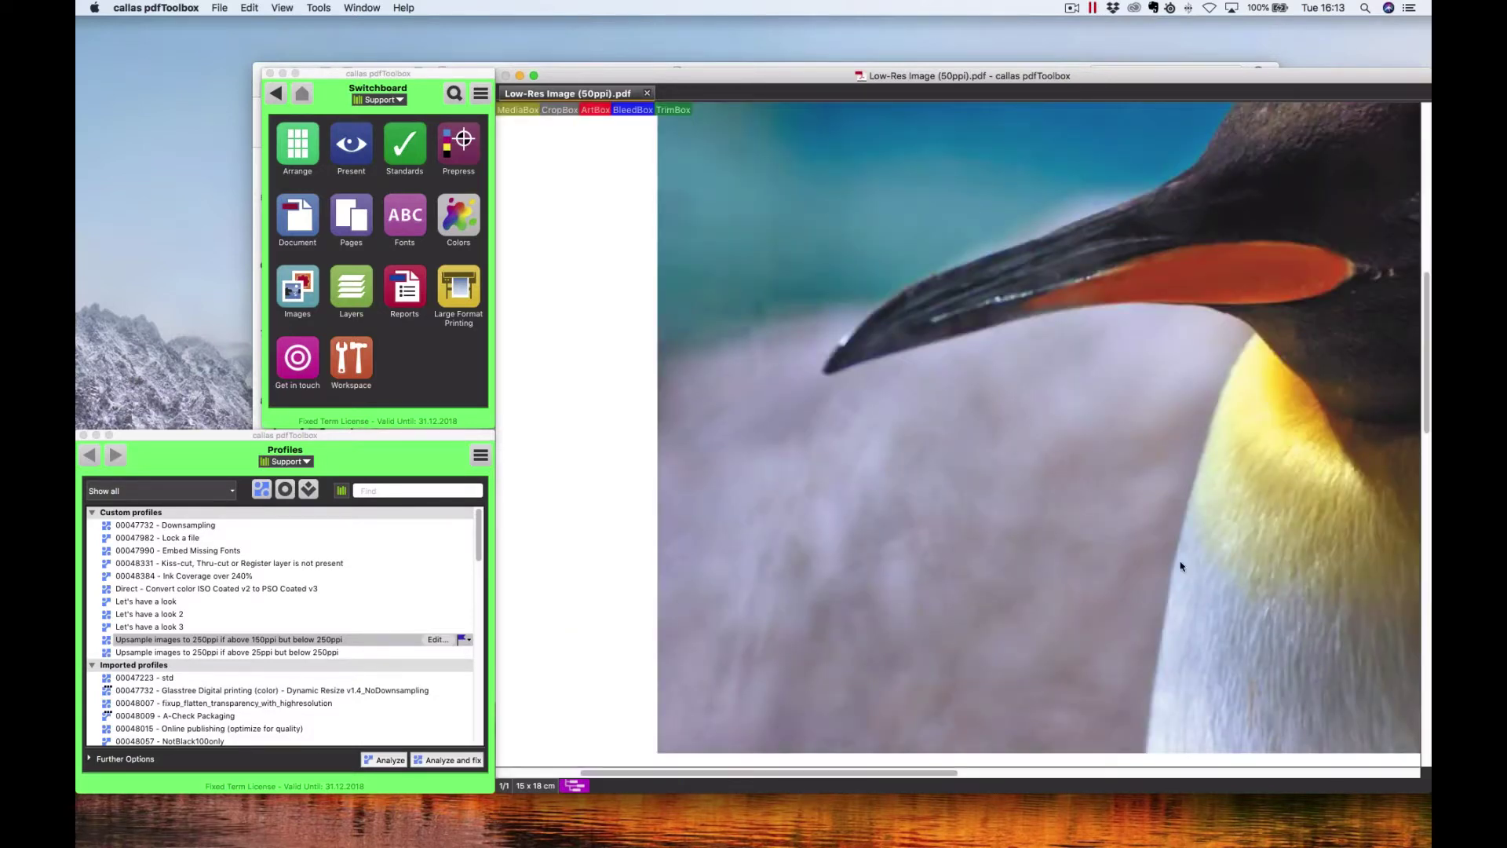
scroll(972, 358, "down", 10)
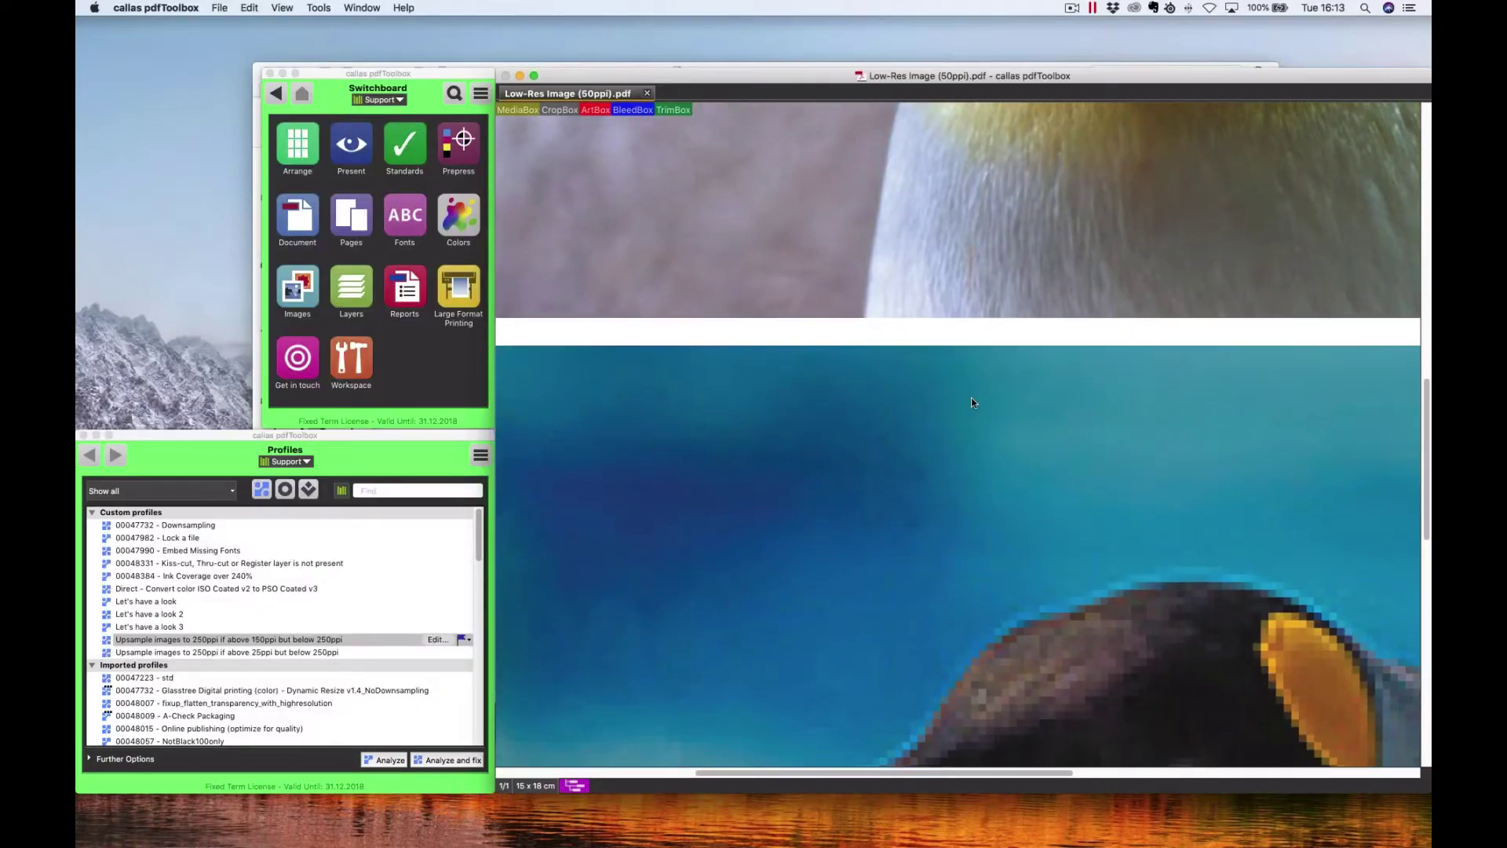
scroll(972, 402, "down", 5)
scroll(972, 402, "right", 2)
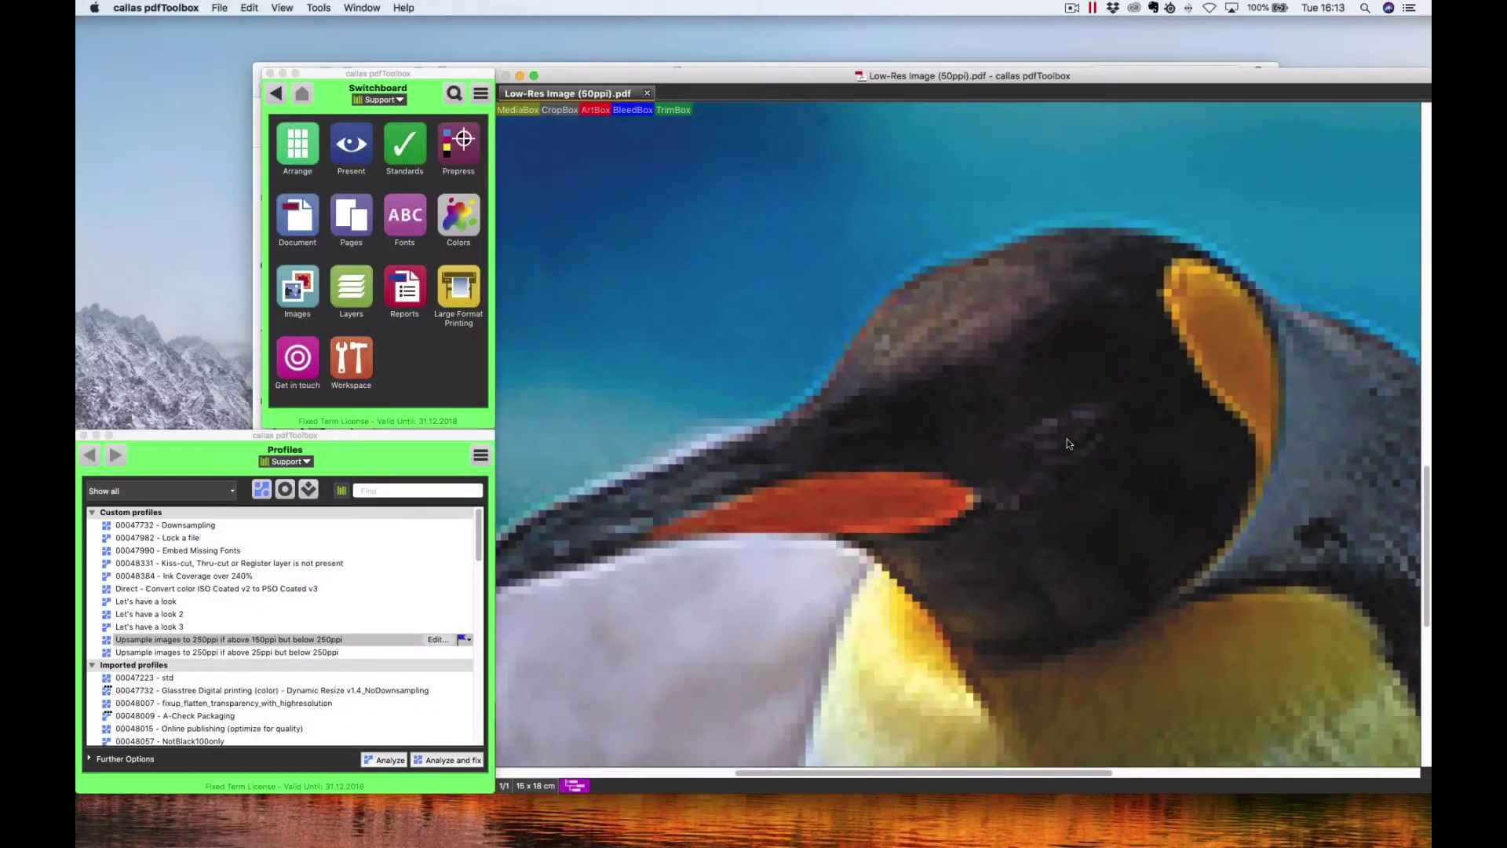
key("super+plus")
key("super+minus")
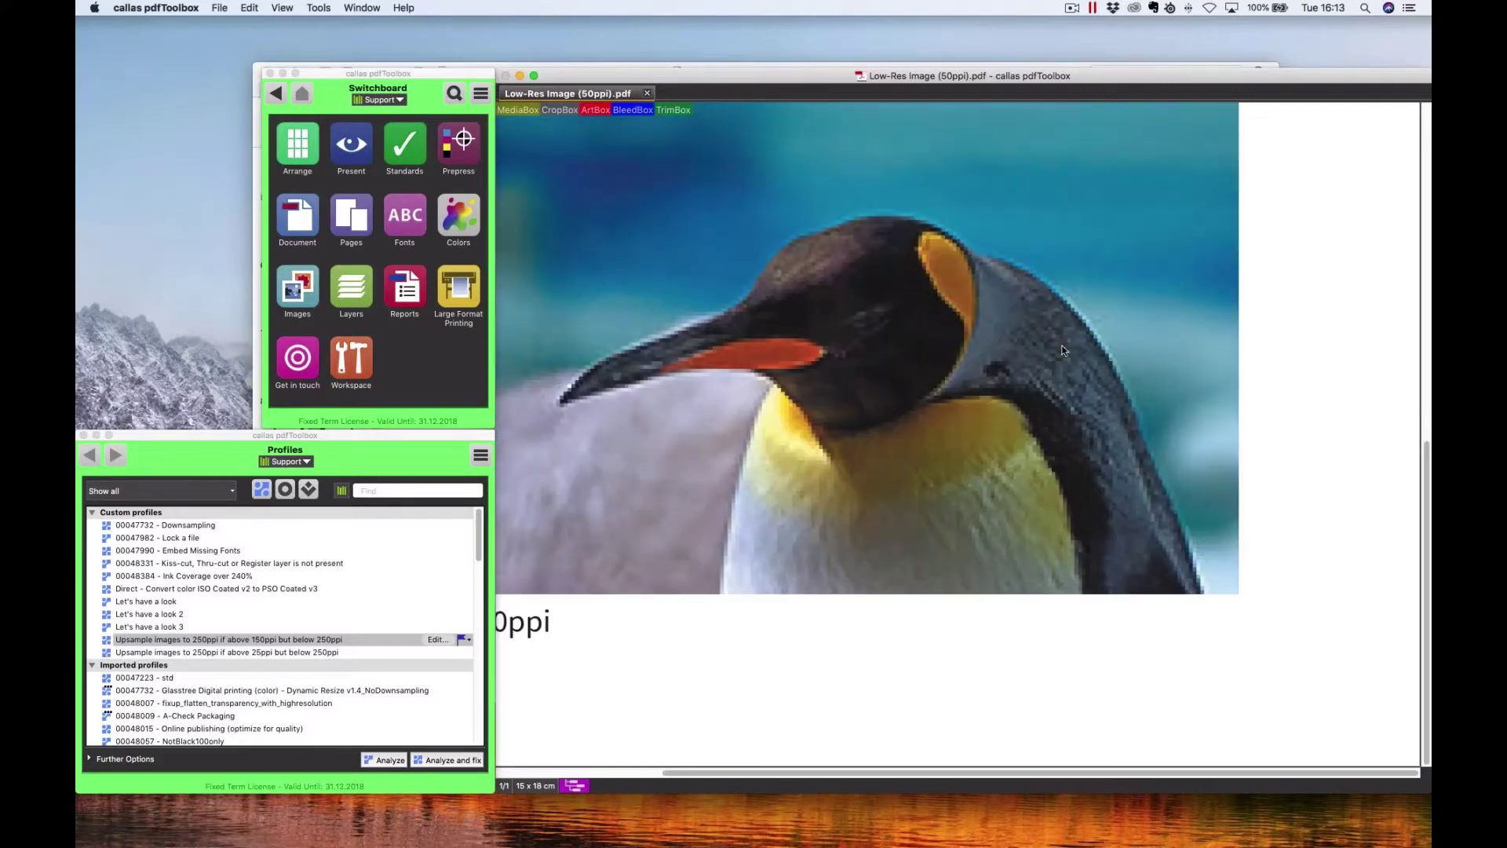
key("super+minus")
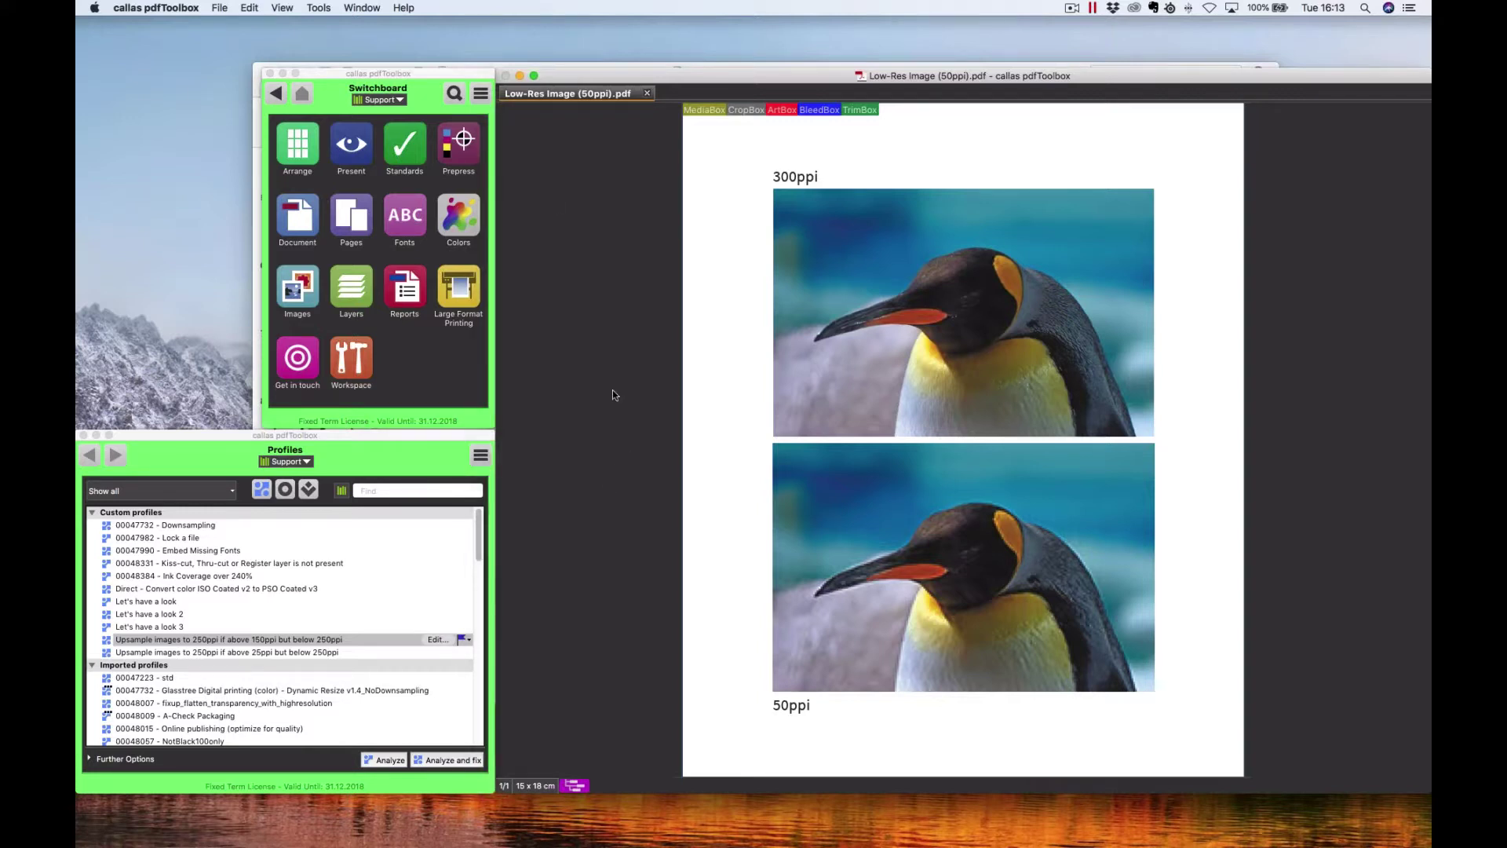
Inspect the resolutions of the 300ppi and 50ppi penguin images with the Object inspector.
left_click(282, 8)
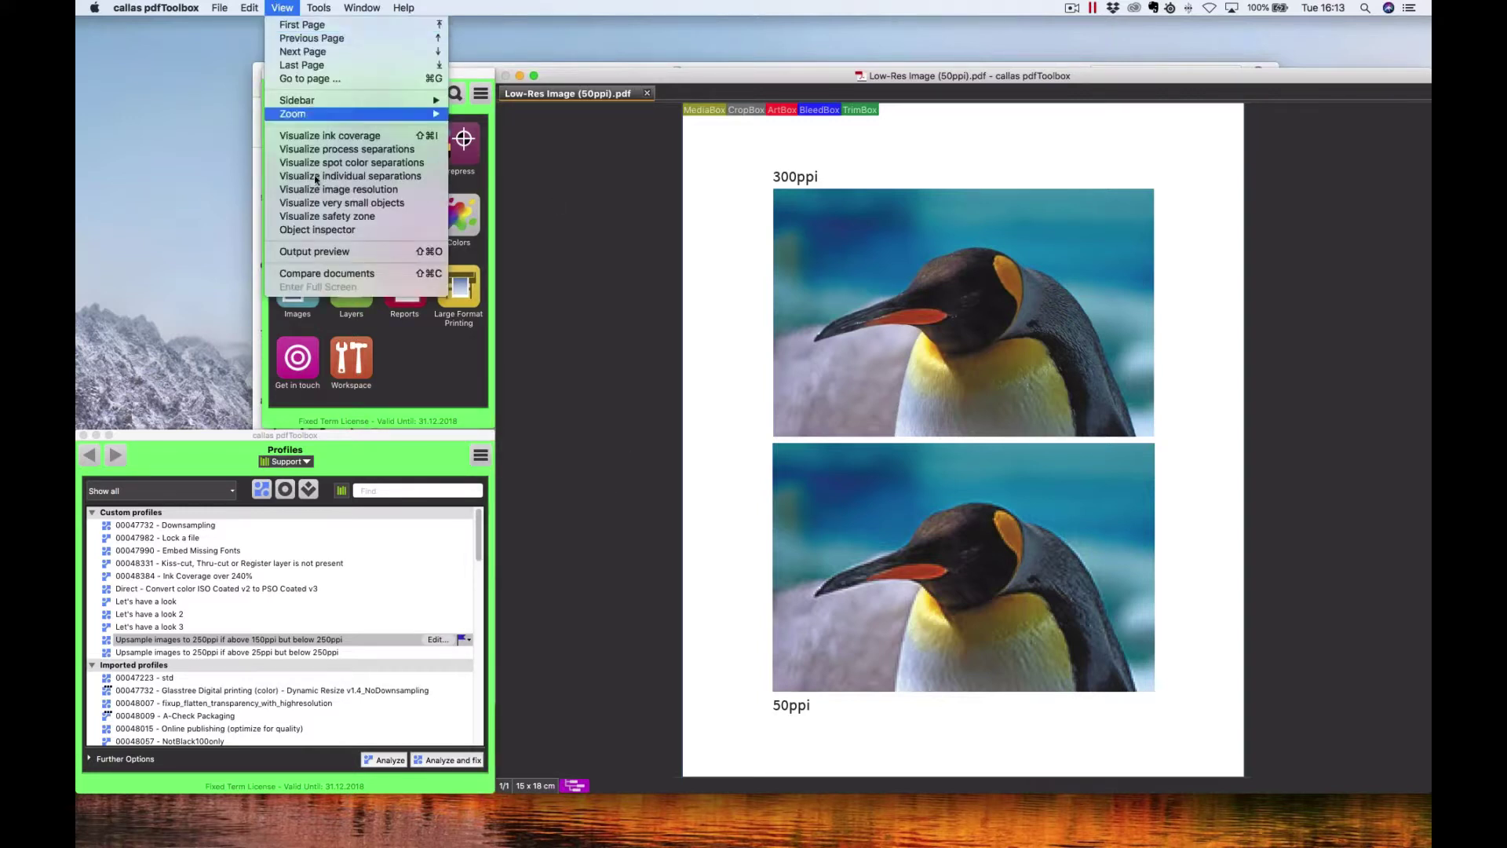
left_click(318, 229)
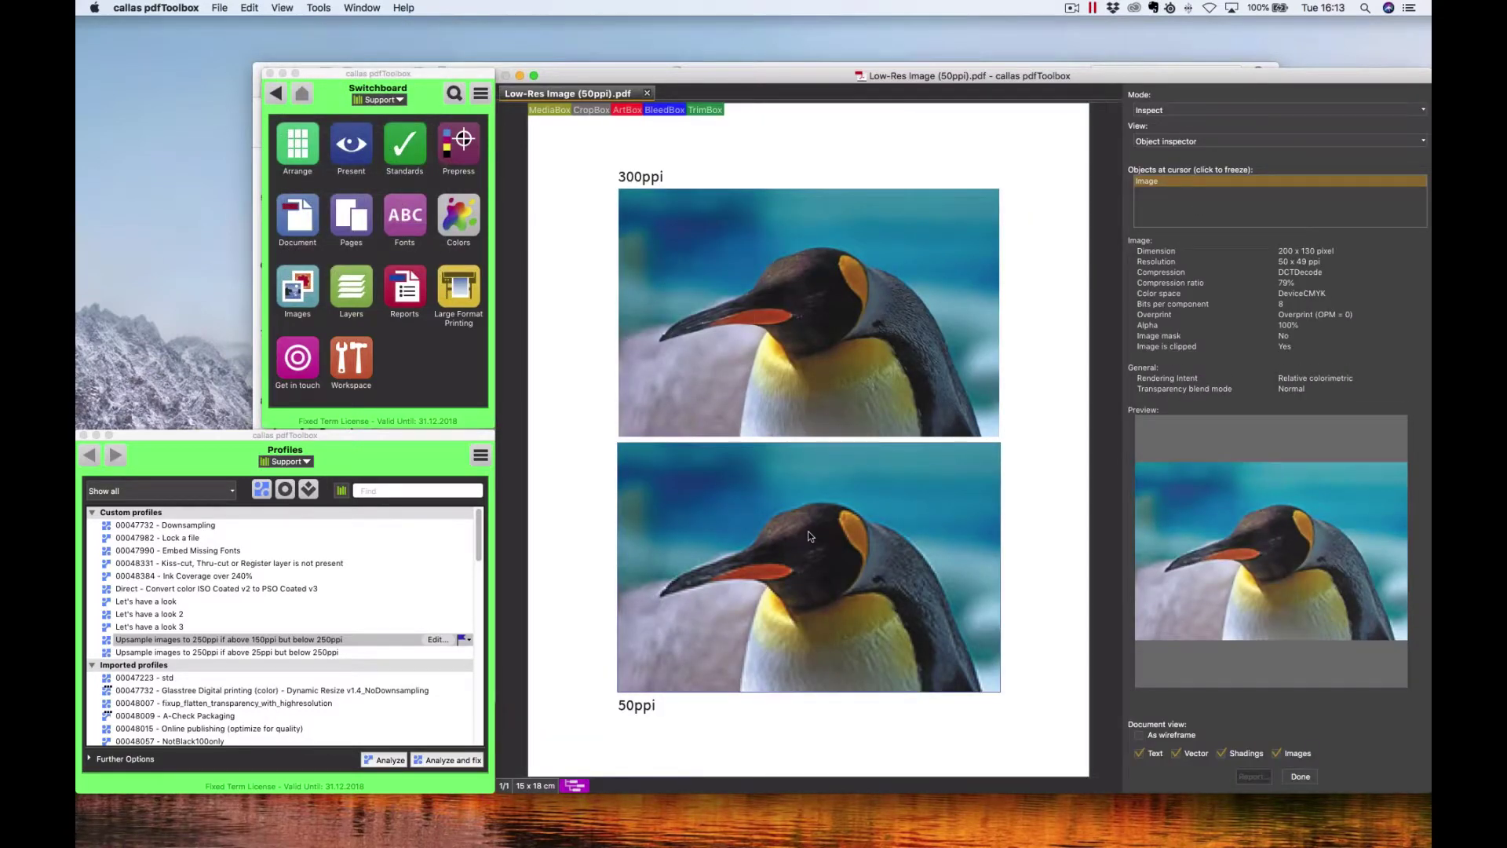
left_click(810, 536)
left_click(973, 338)
left_click(973, 337)
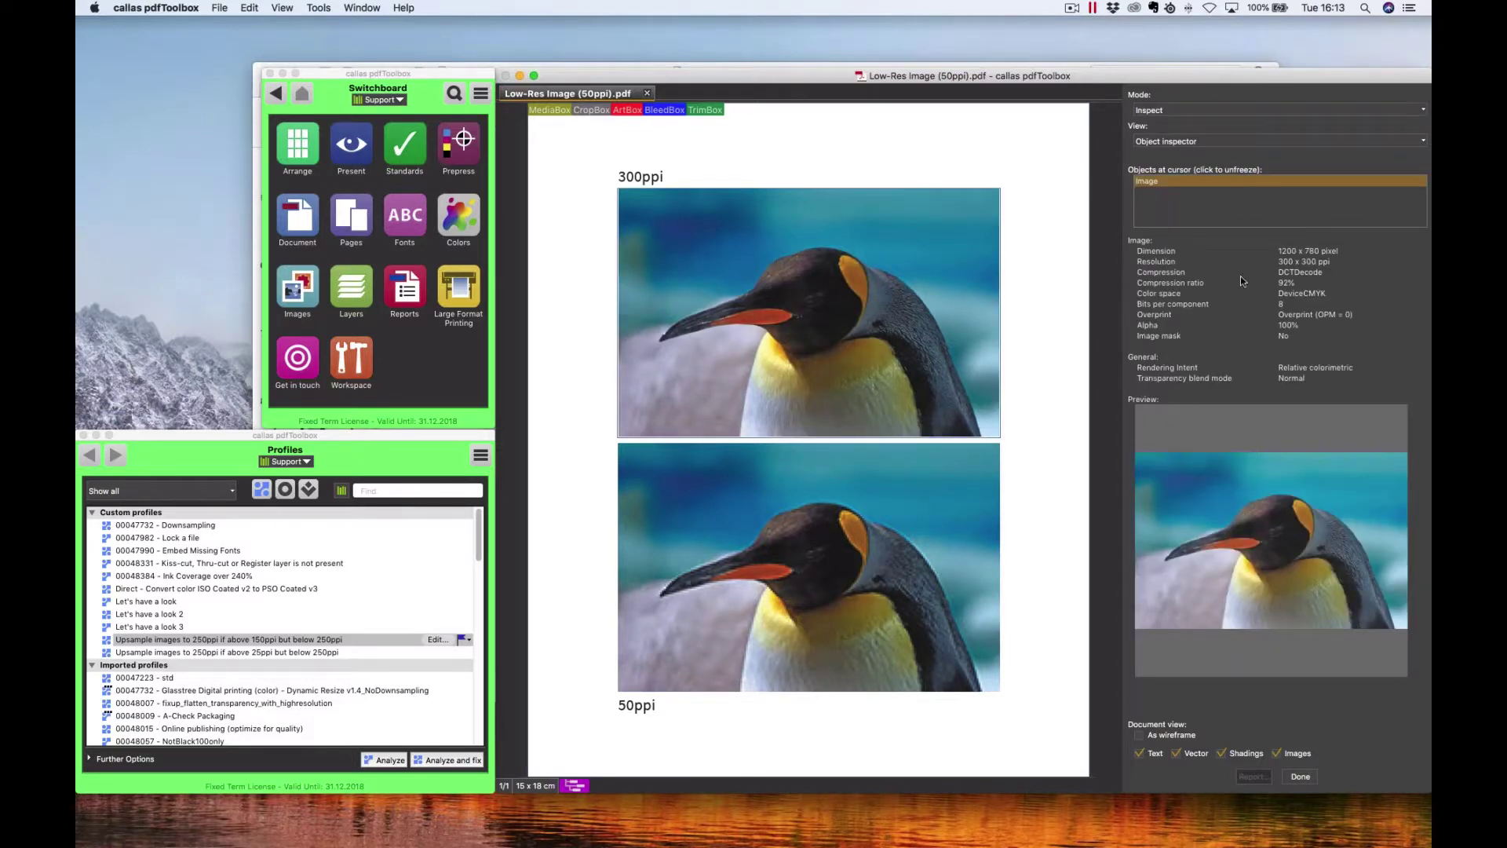
left_click(977, 494)
left_click(923, 510)
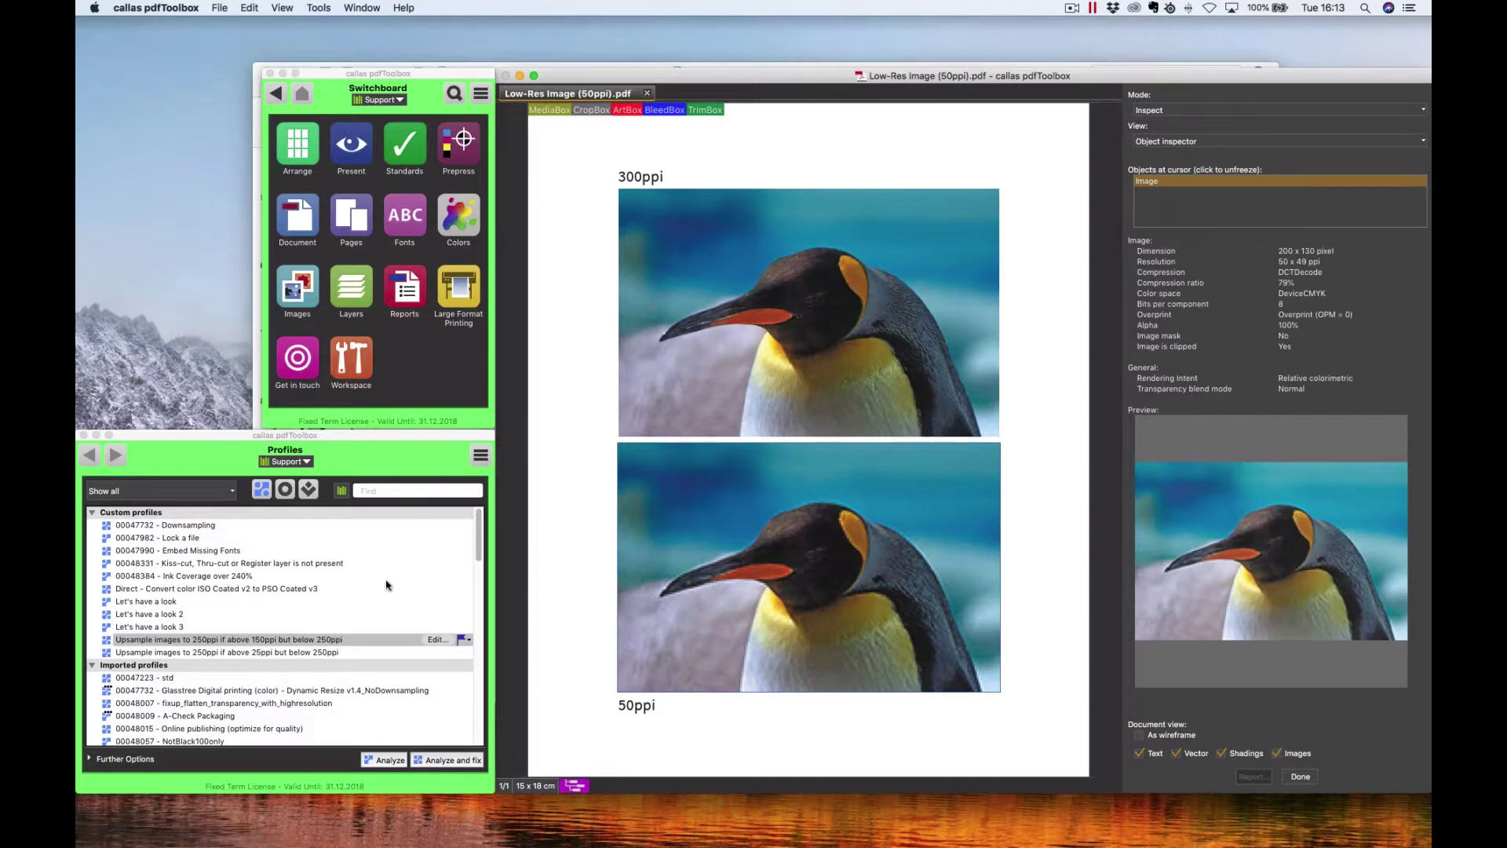
Close the Object inspector, and analyze and fix the document with "Upsample images to 250ppi if above 150ppi but below 250ppi", saving it as test50.
left_click(373, 638)
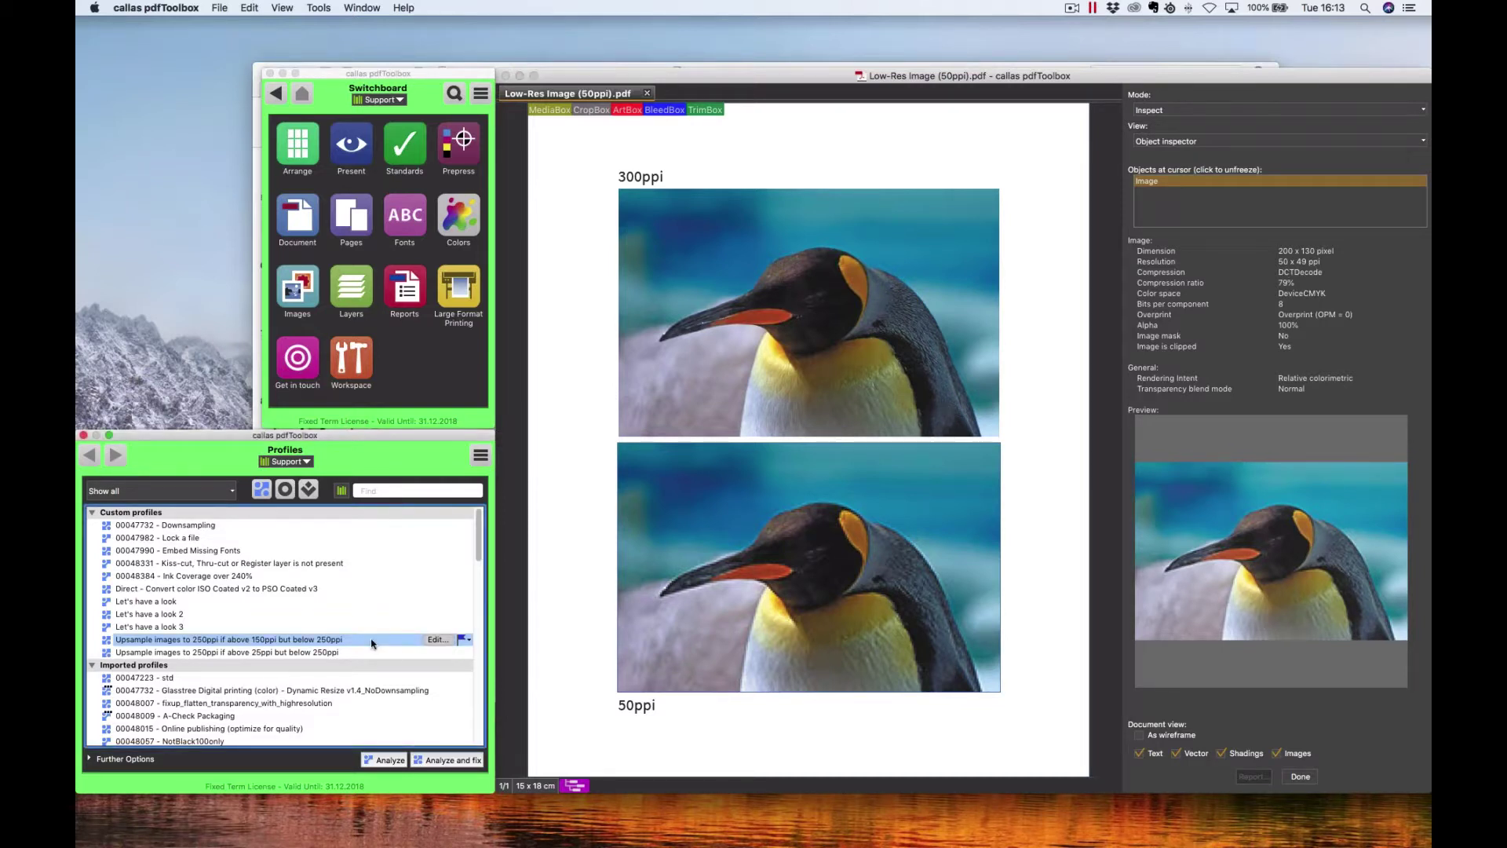
left_click(1304, 777)
left_click(307, 640)
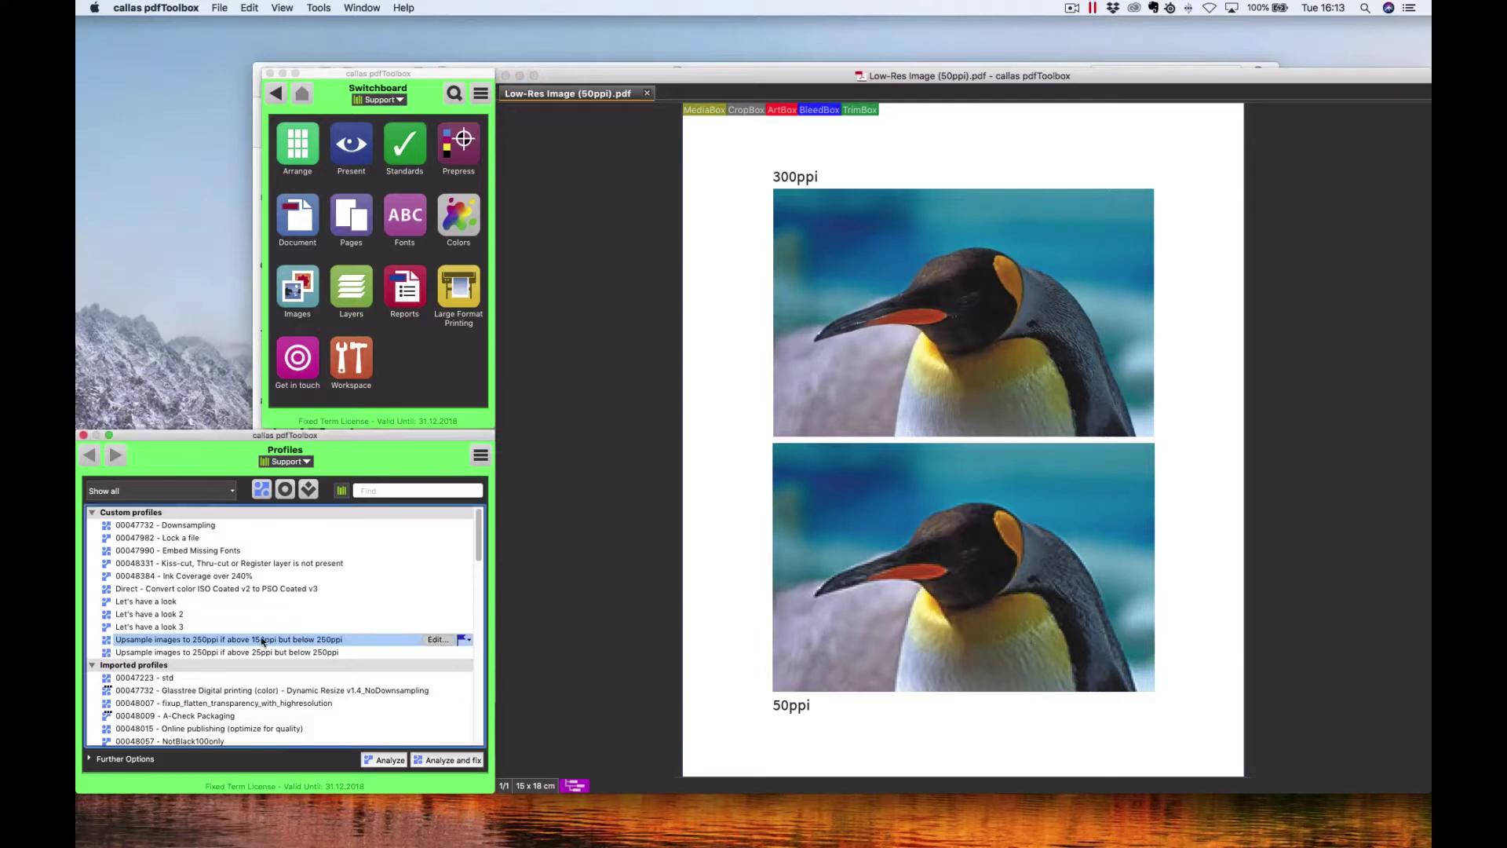
left_click(428, 761)
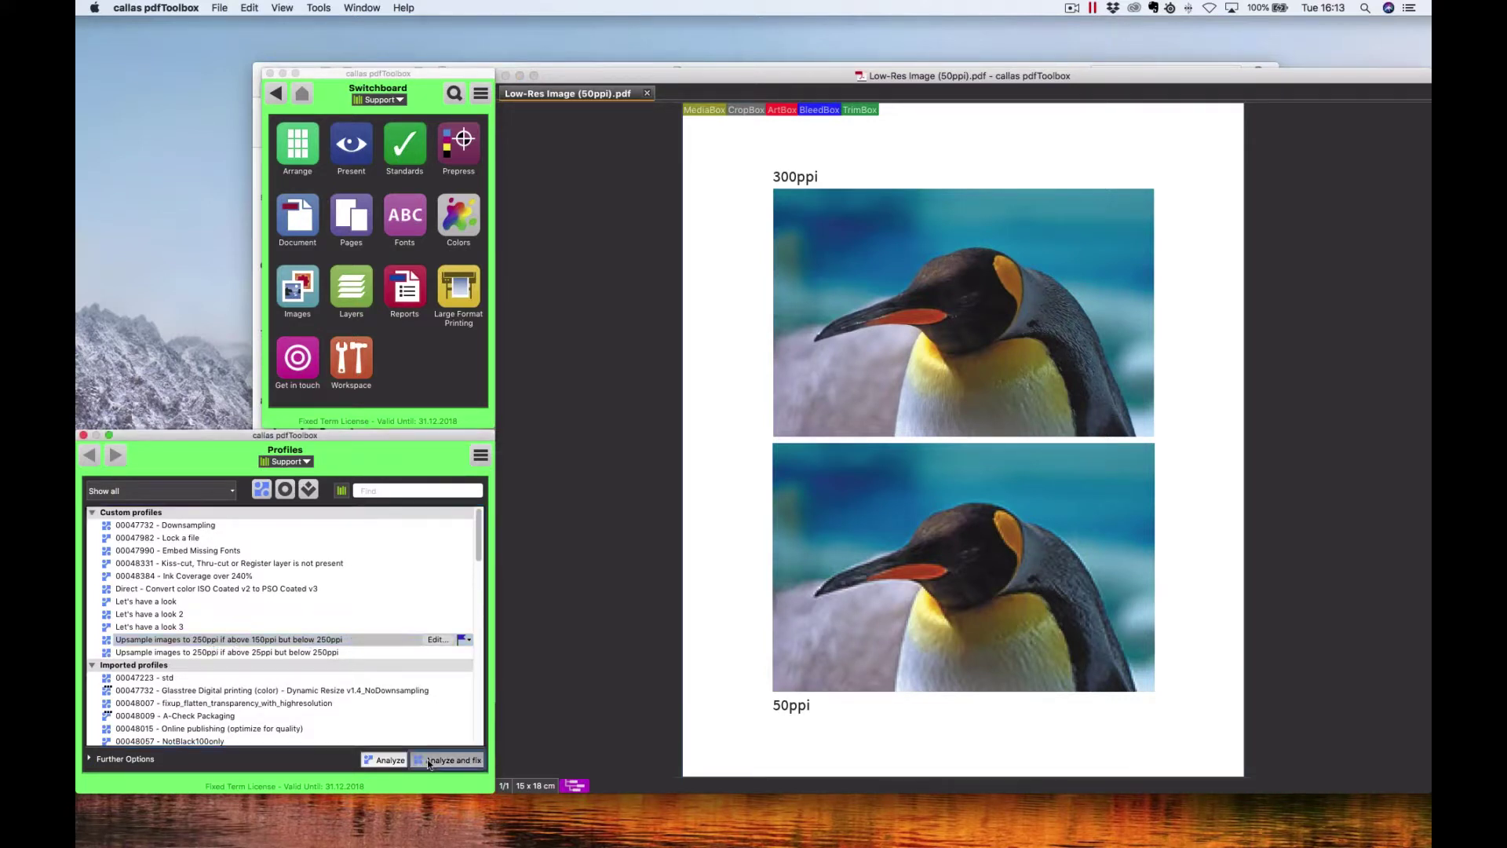
type("t")
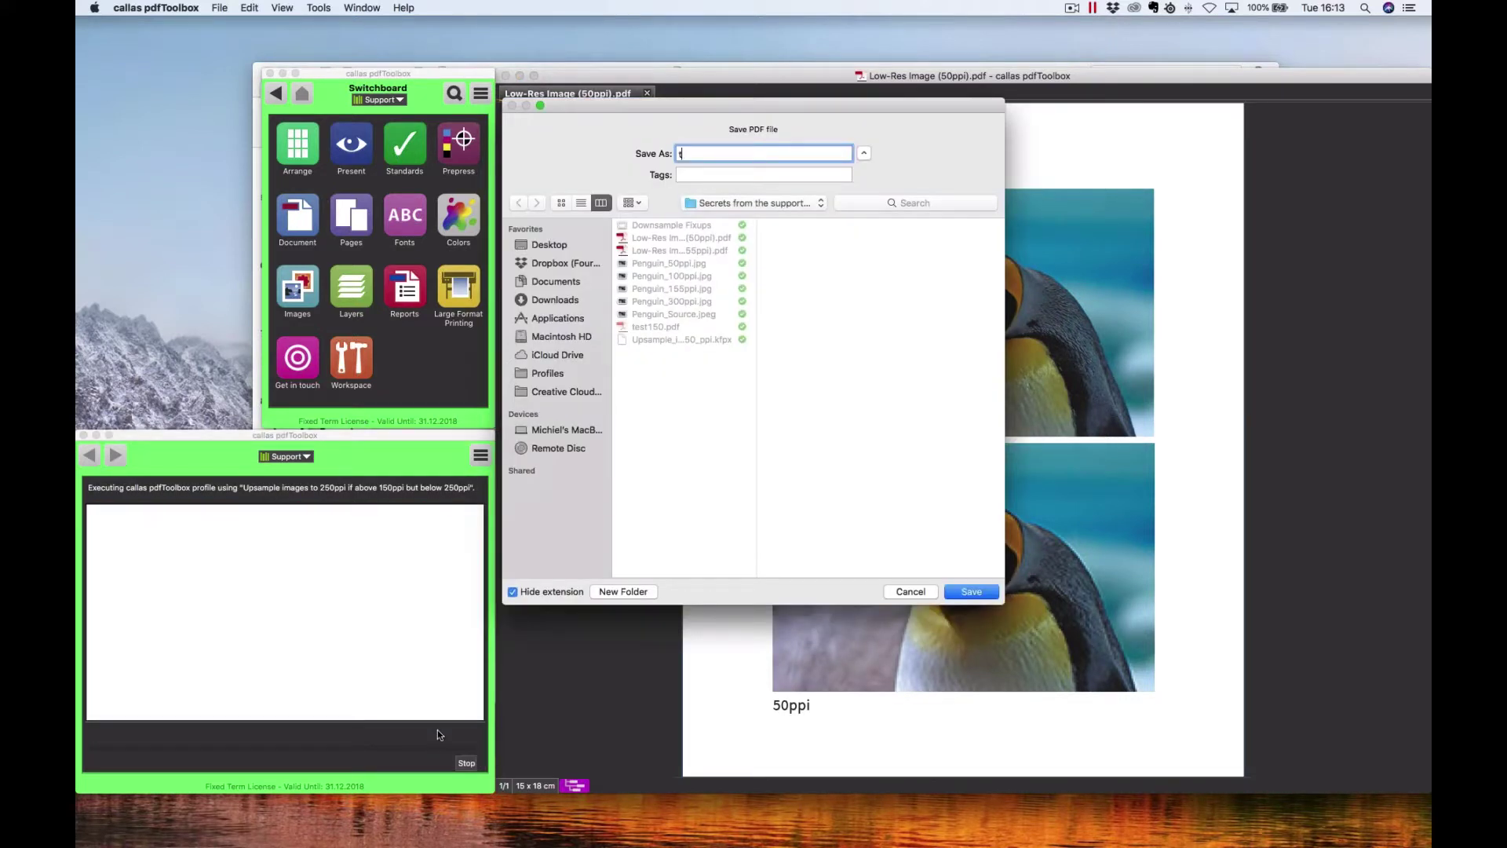
type("est50")
key("Return")
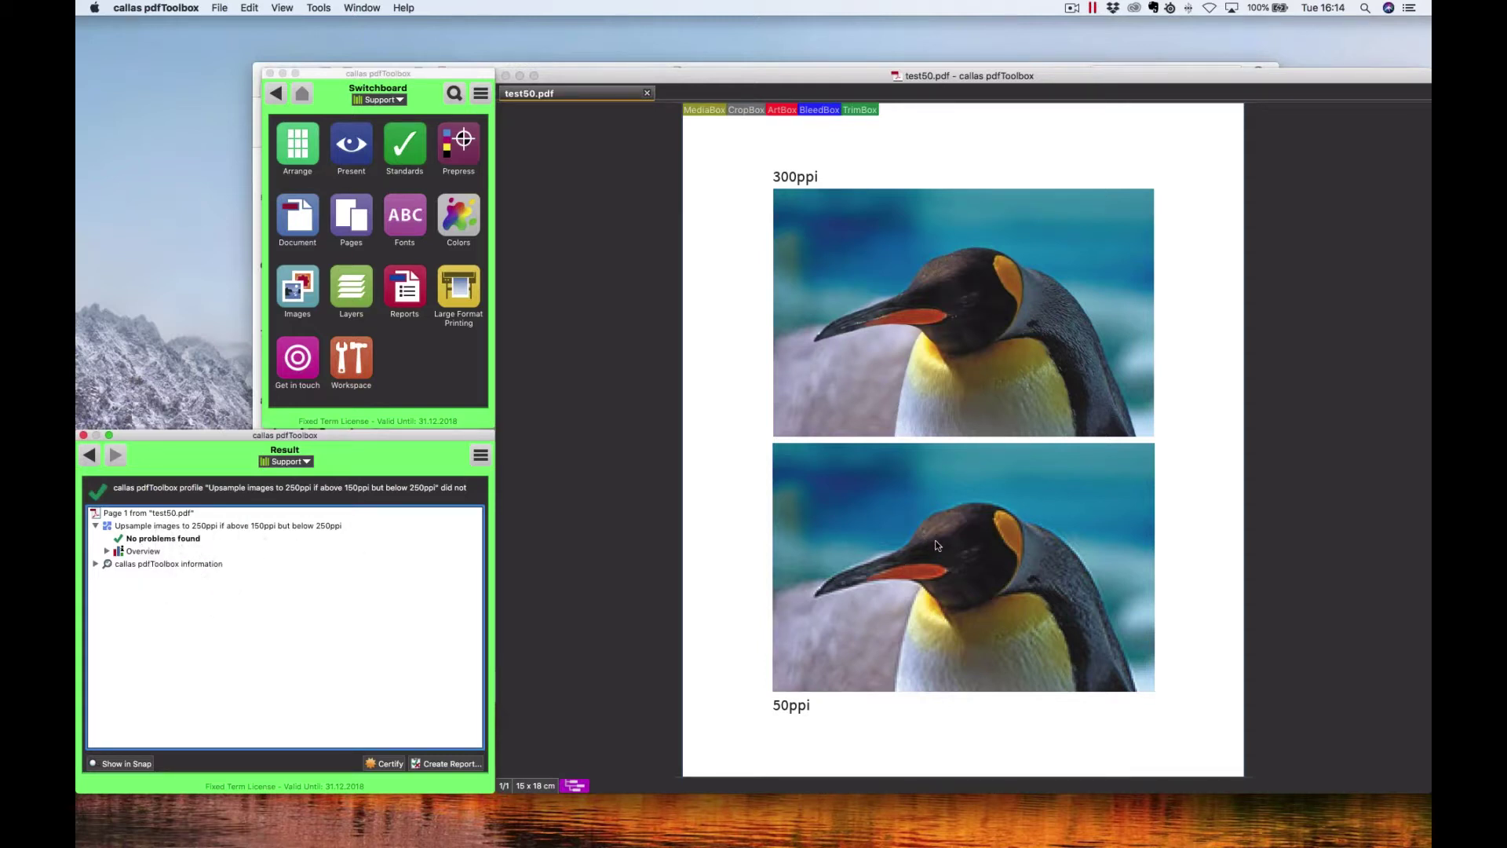
Check the resolution of the lower penguin image in test50.pdf with the Object inspector.
left_click(282, 10)
left_click(323, 230)
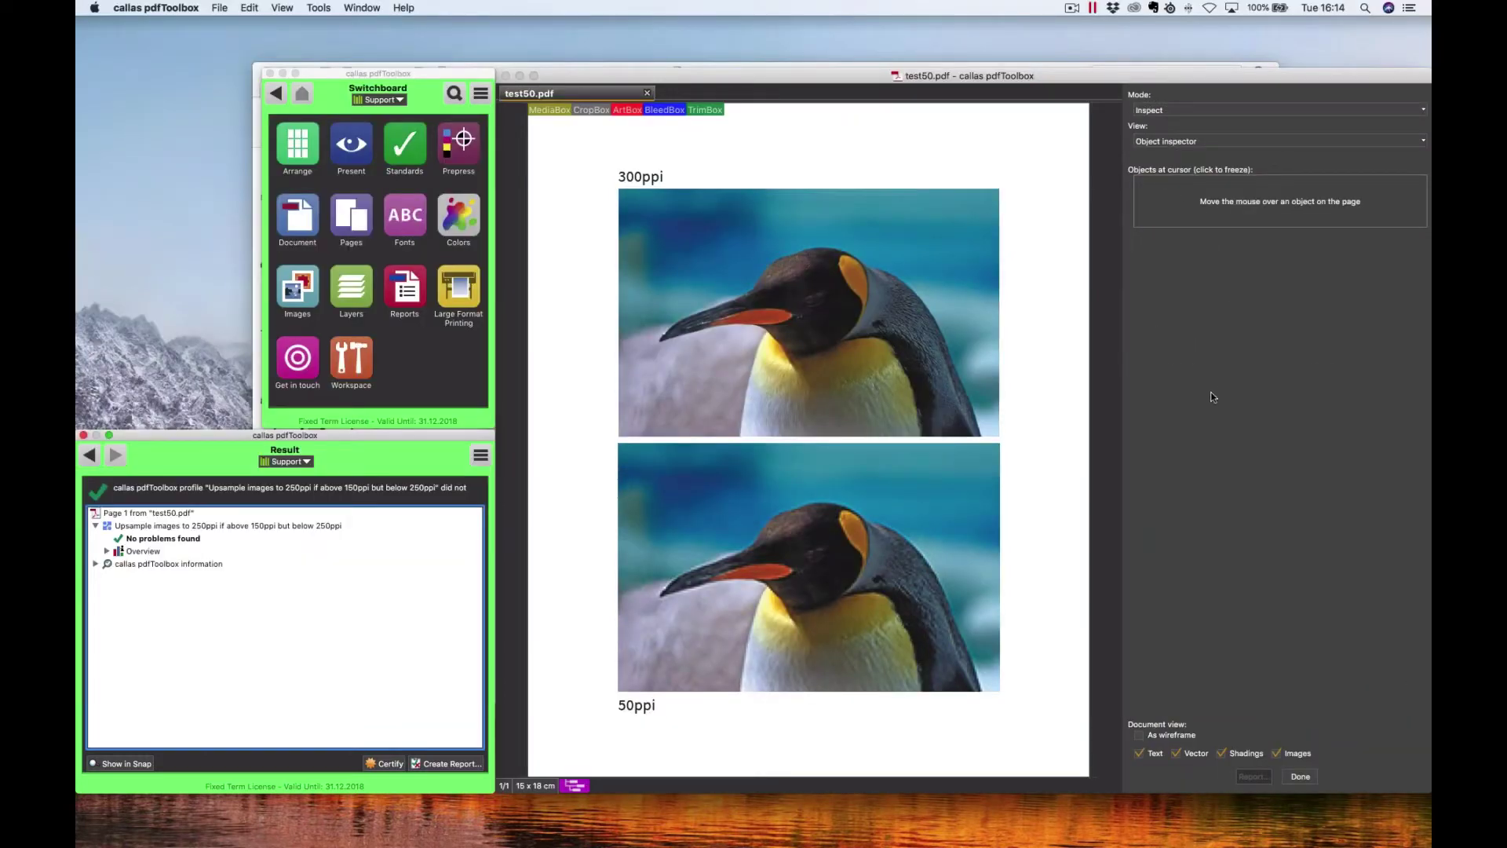
left_click(958, 513)
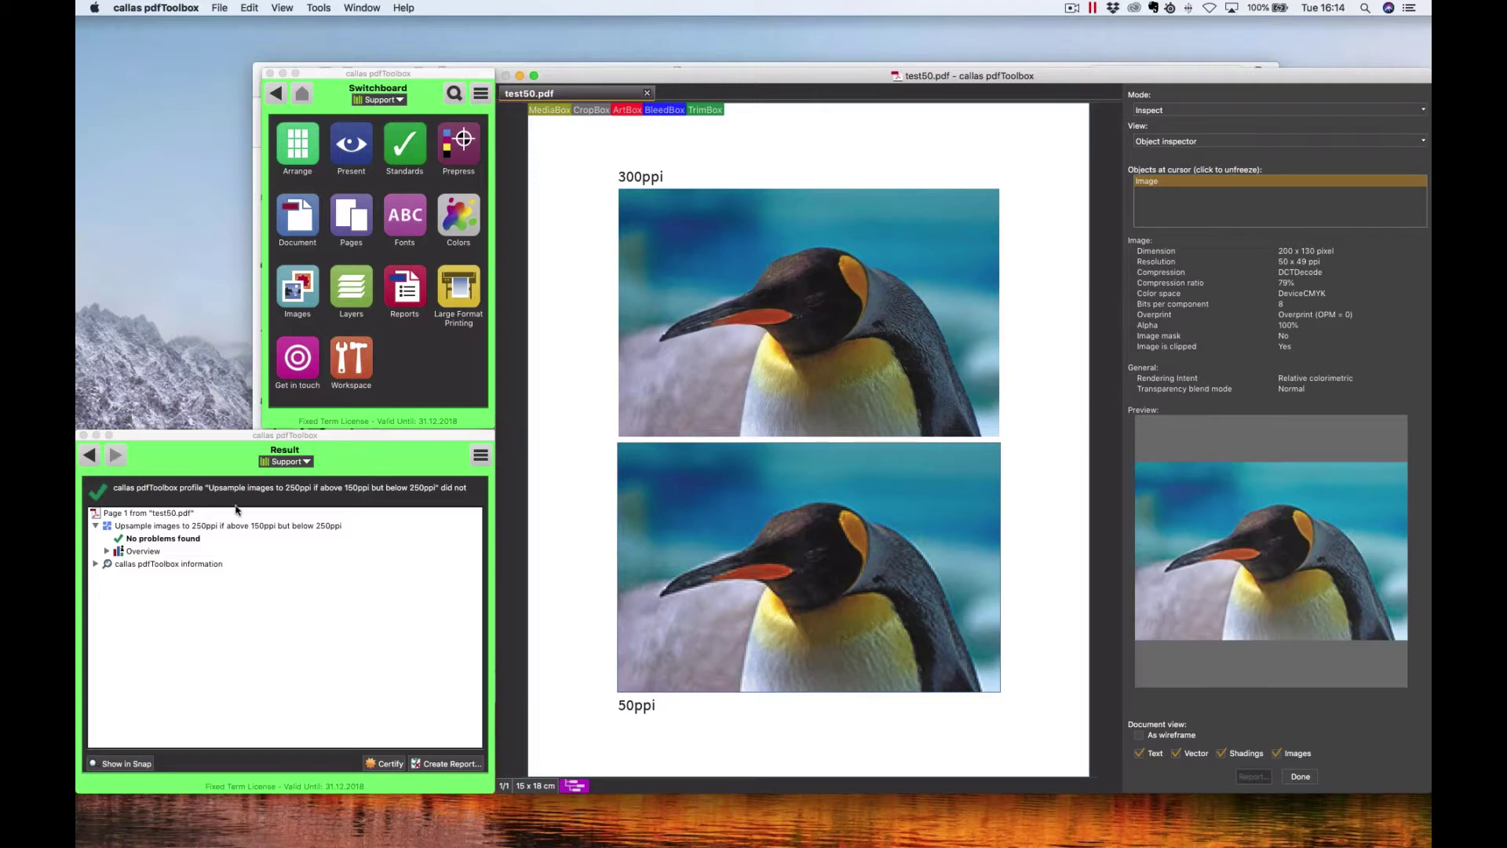
Review the color upsampling fixup's image threshold in the above-150ppi profile, and close the fixup and profile without changes.
left_click(89, 455)
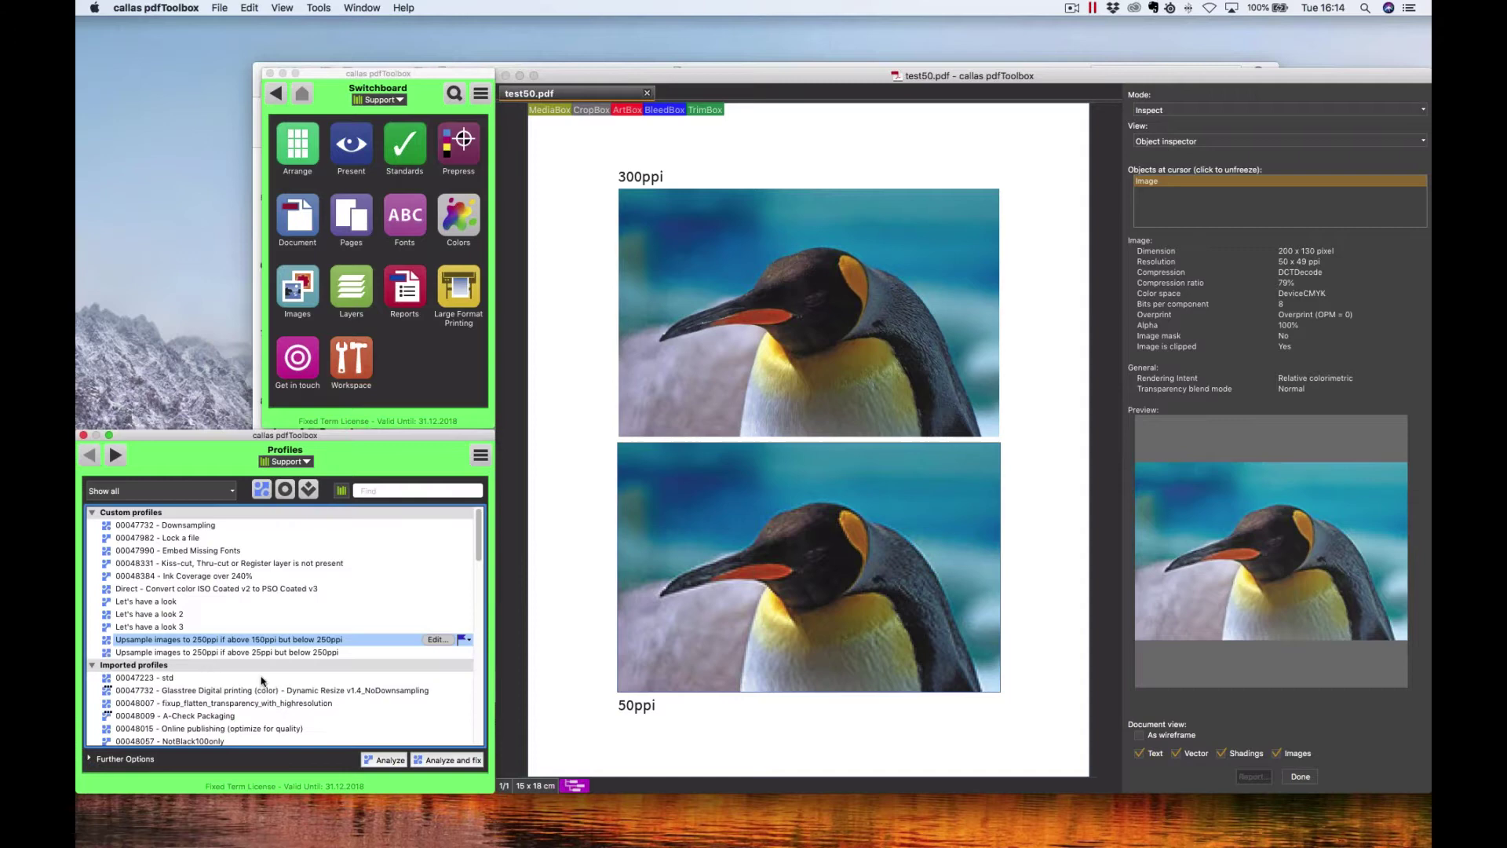
left_click(437, 640)
left_click(485, 562)
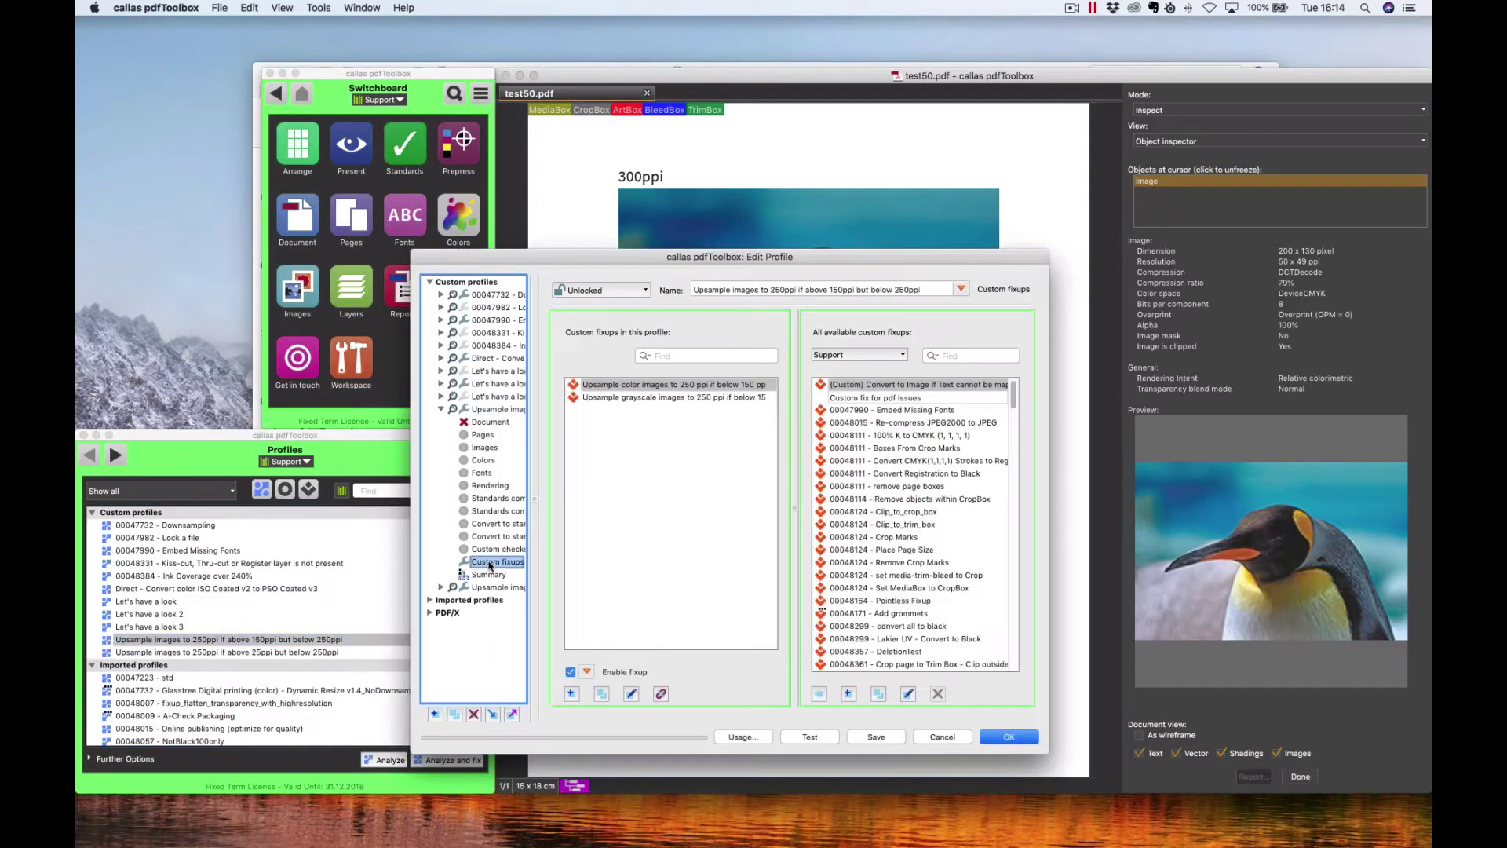
left_click(631, 694)
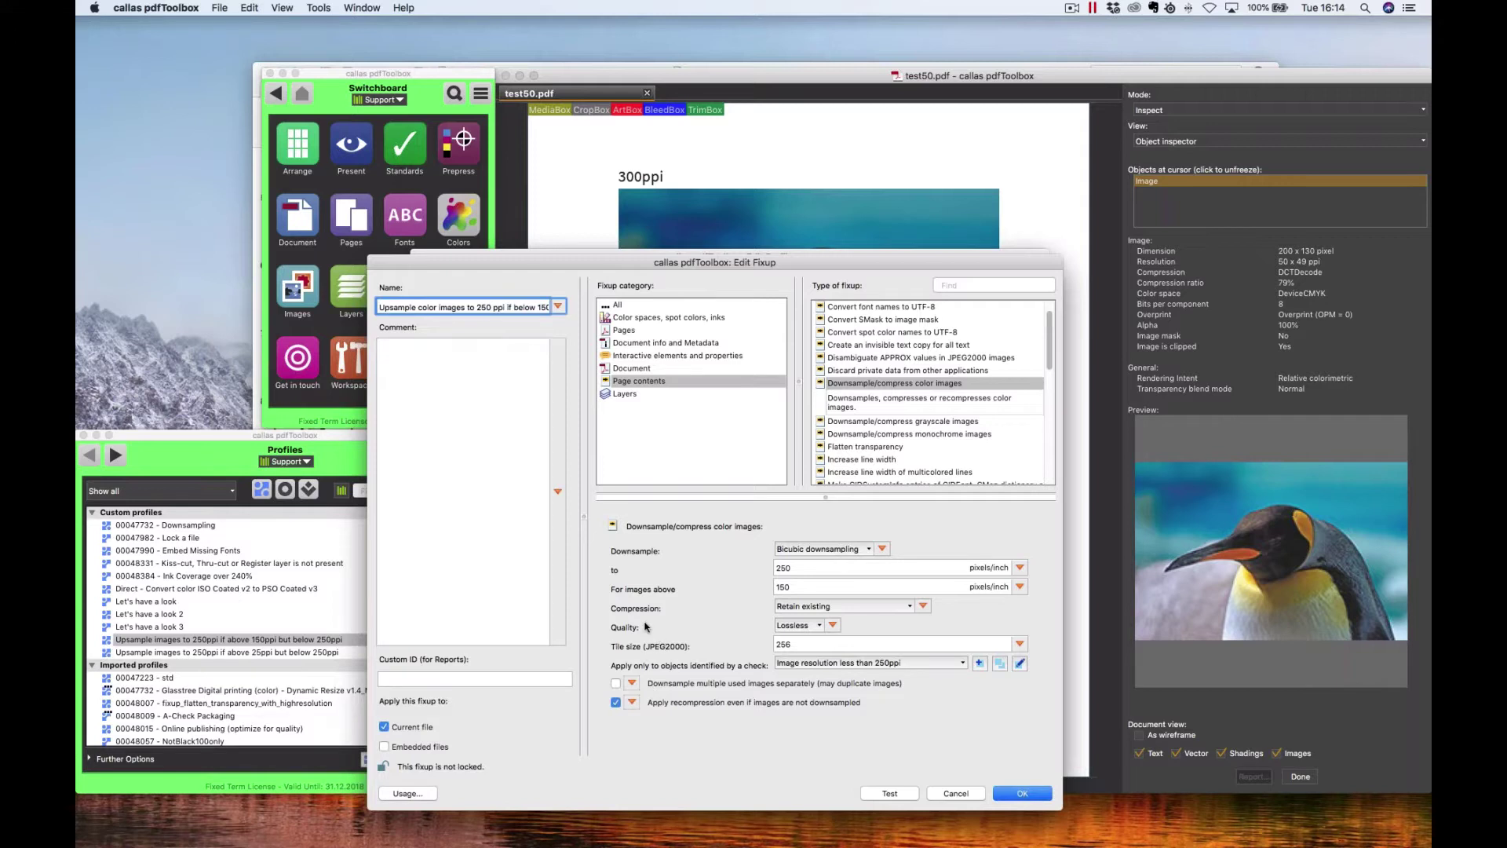
double_click(791, 586)
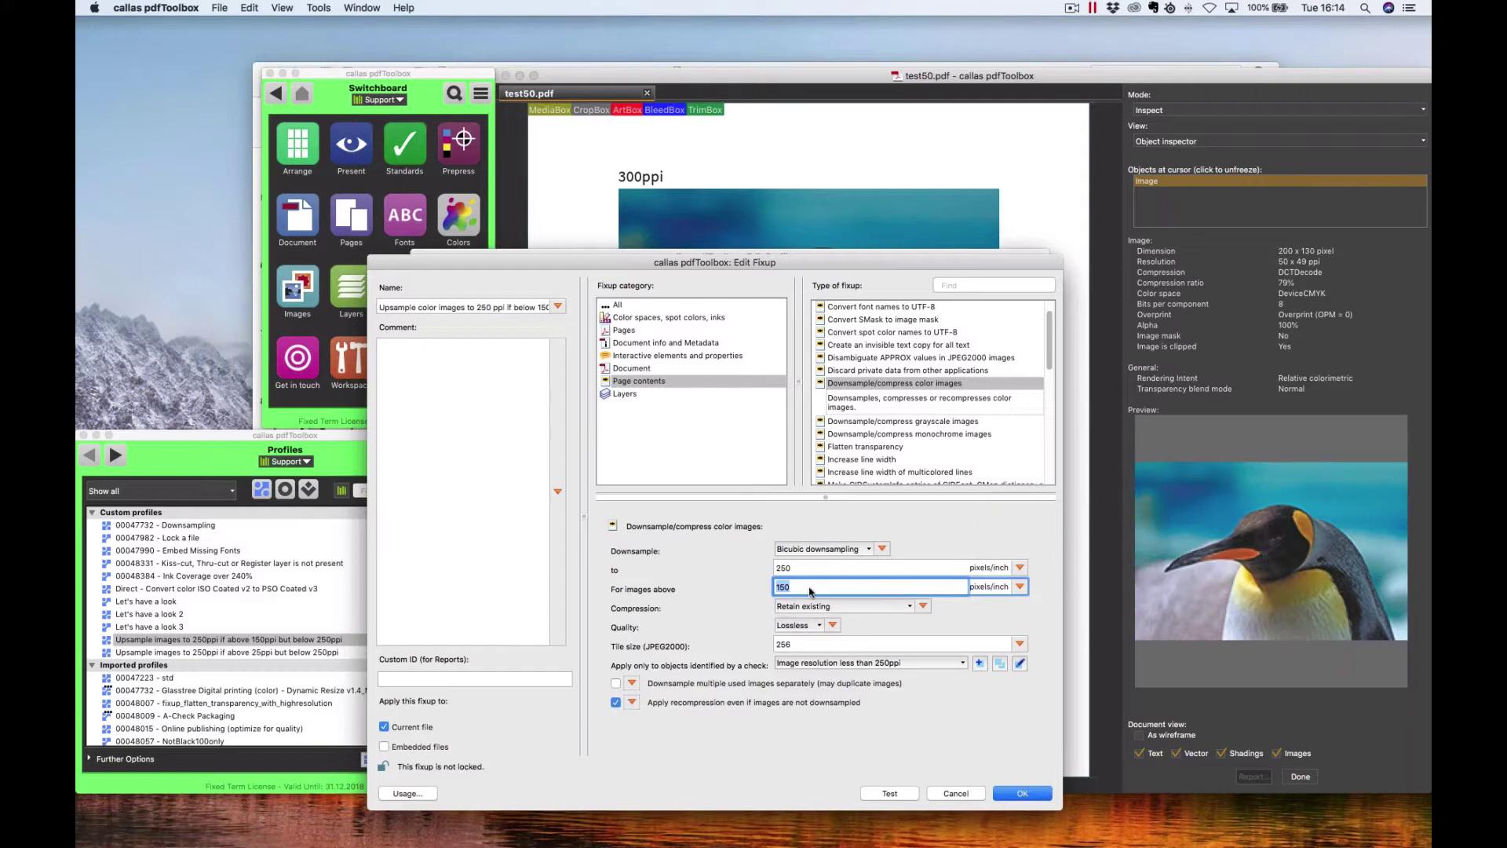
left_click(973, 791)
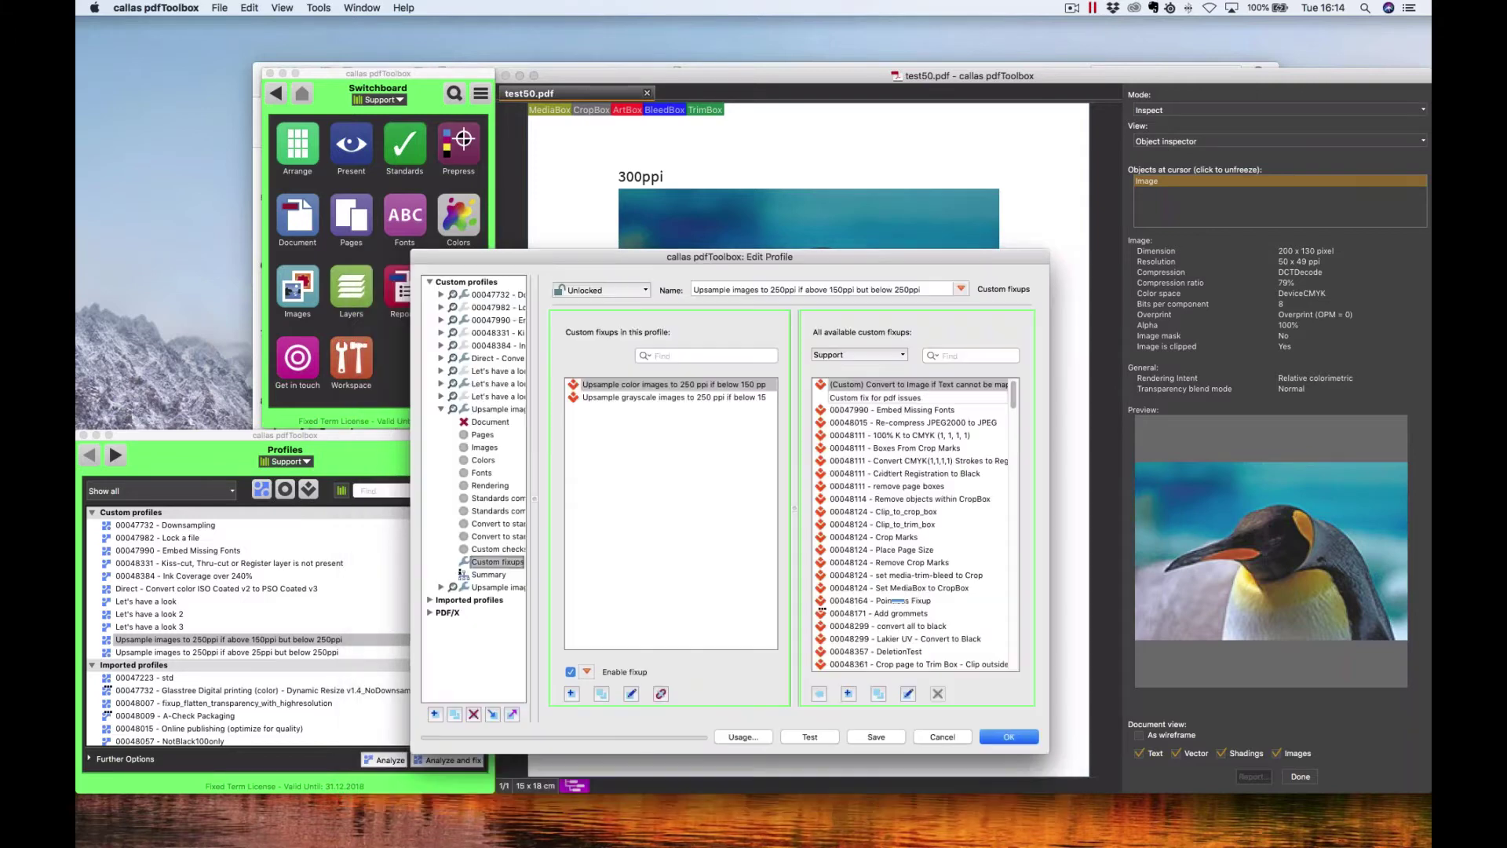
left_click(947, 737)
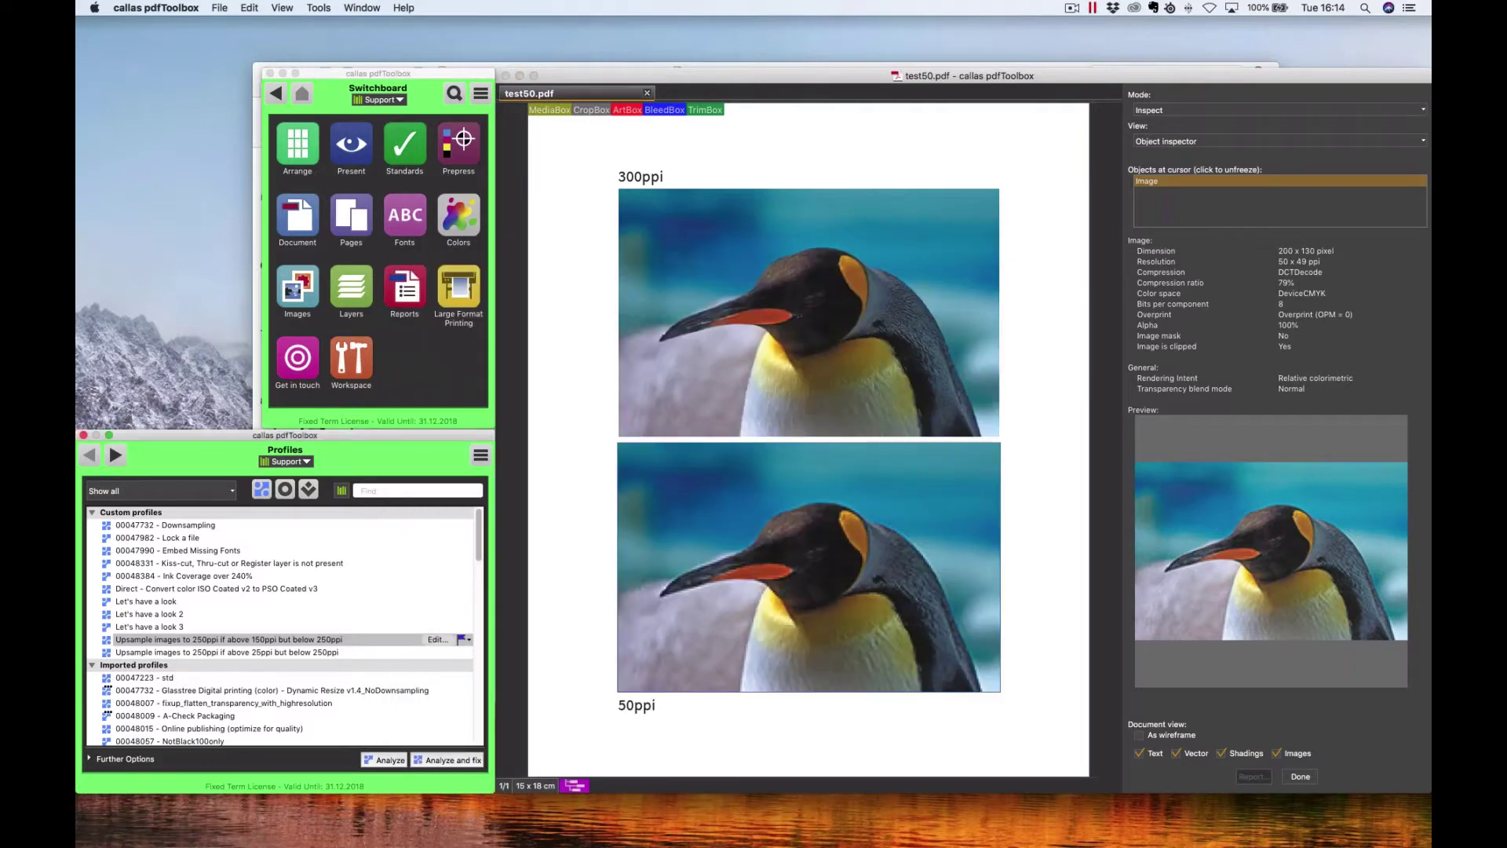
Open the color image upsampling fixup from the profile "Upsample images to 250ppi if above 25ppi but below 250ppi".
left_click(236, 653)
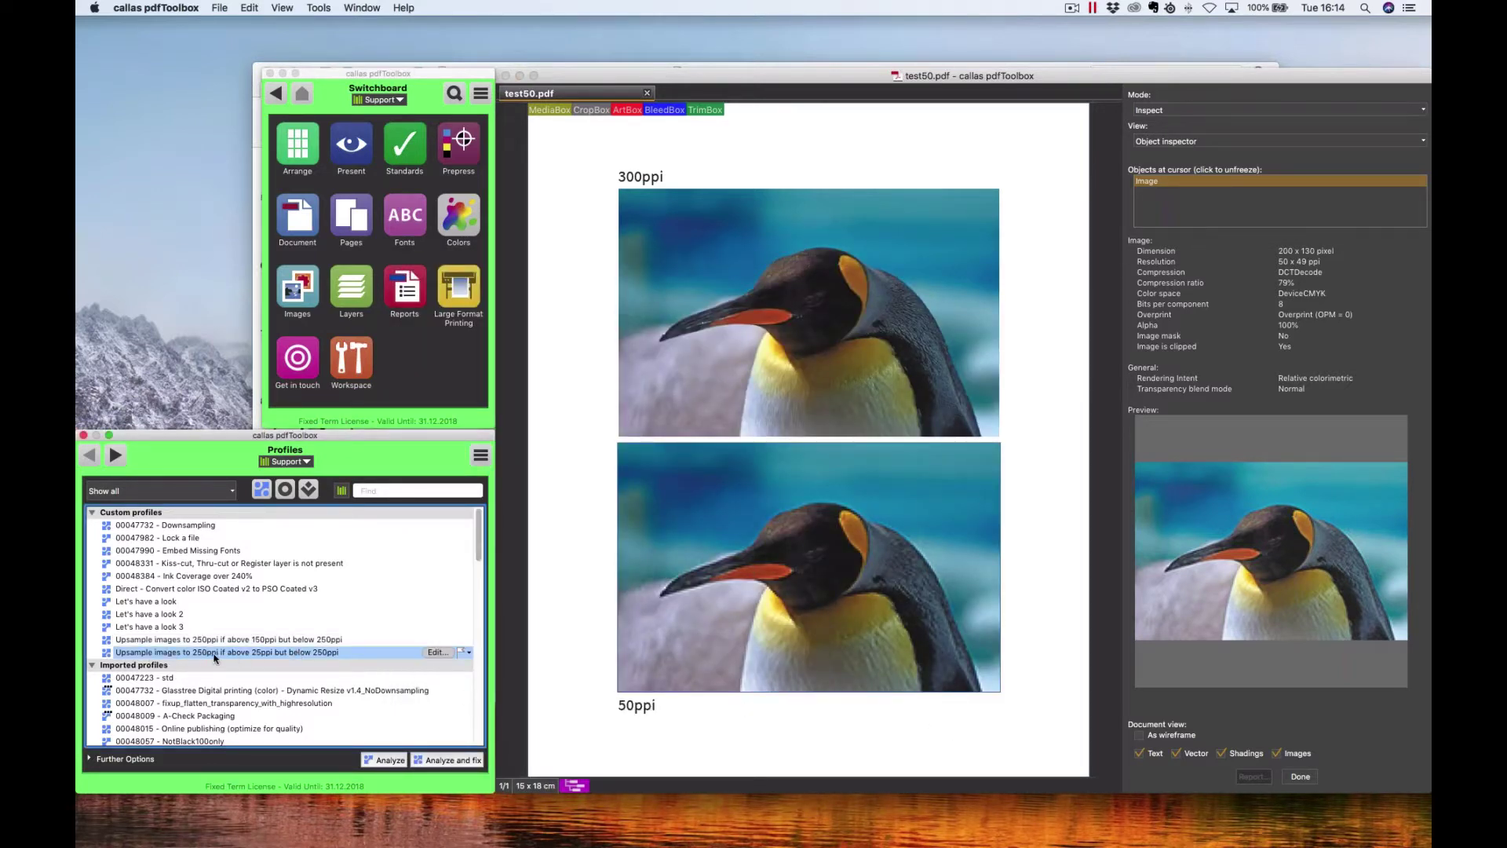
left_click(438, 652)
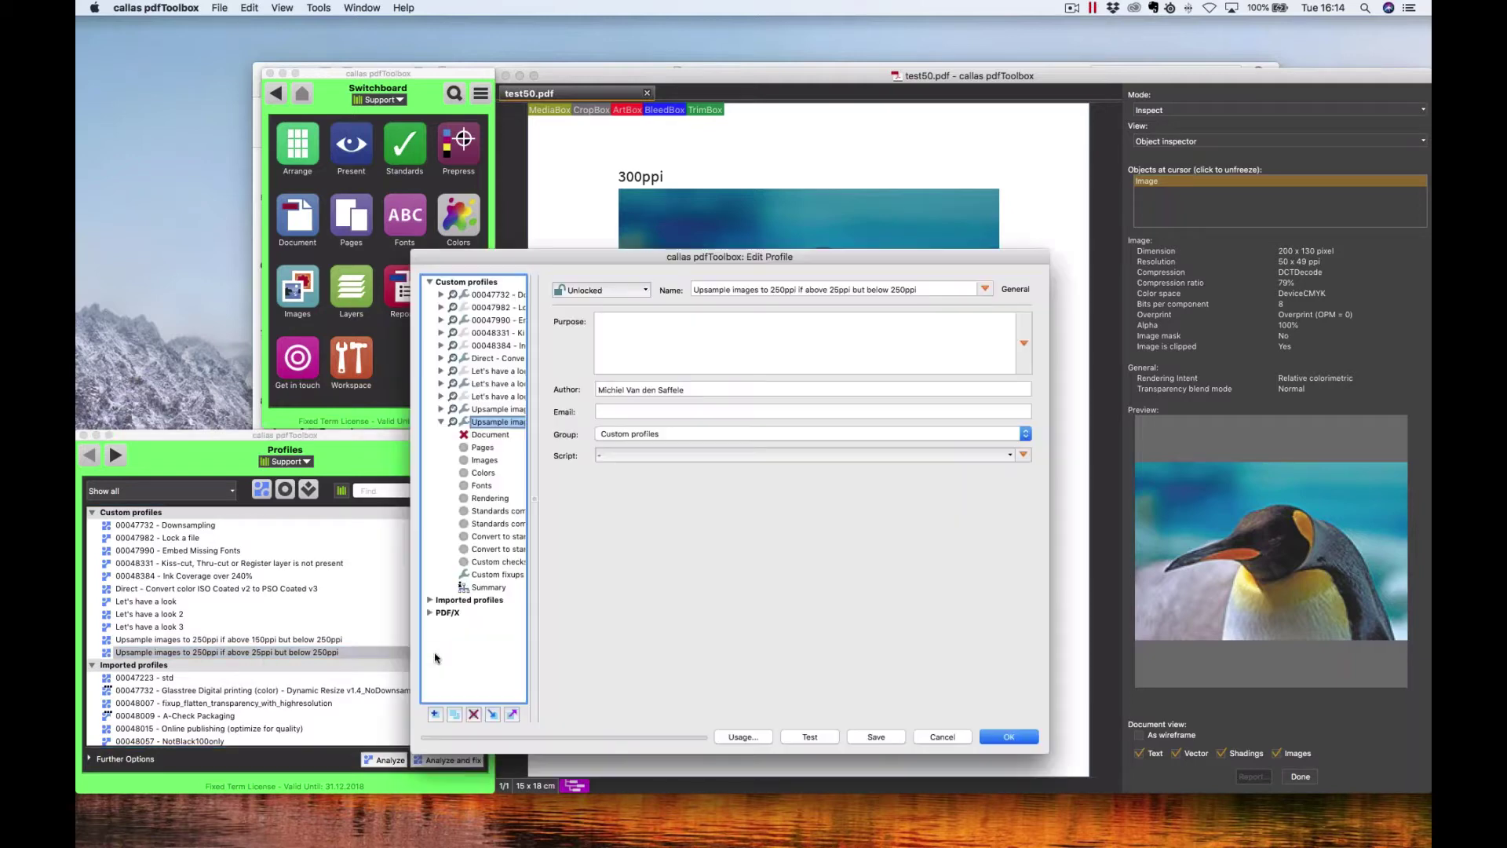
left_click(502, 579)
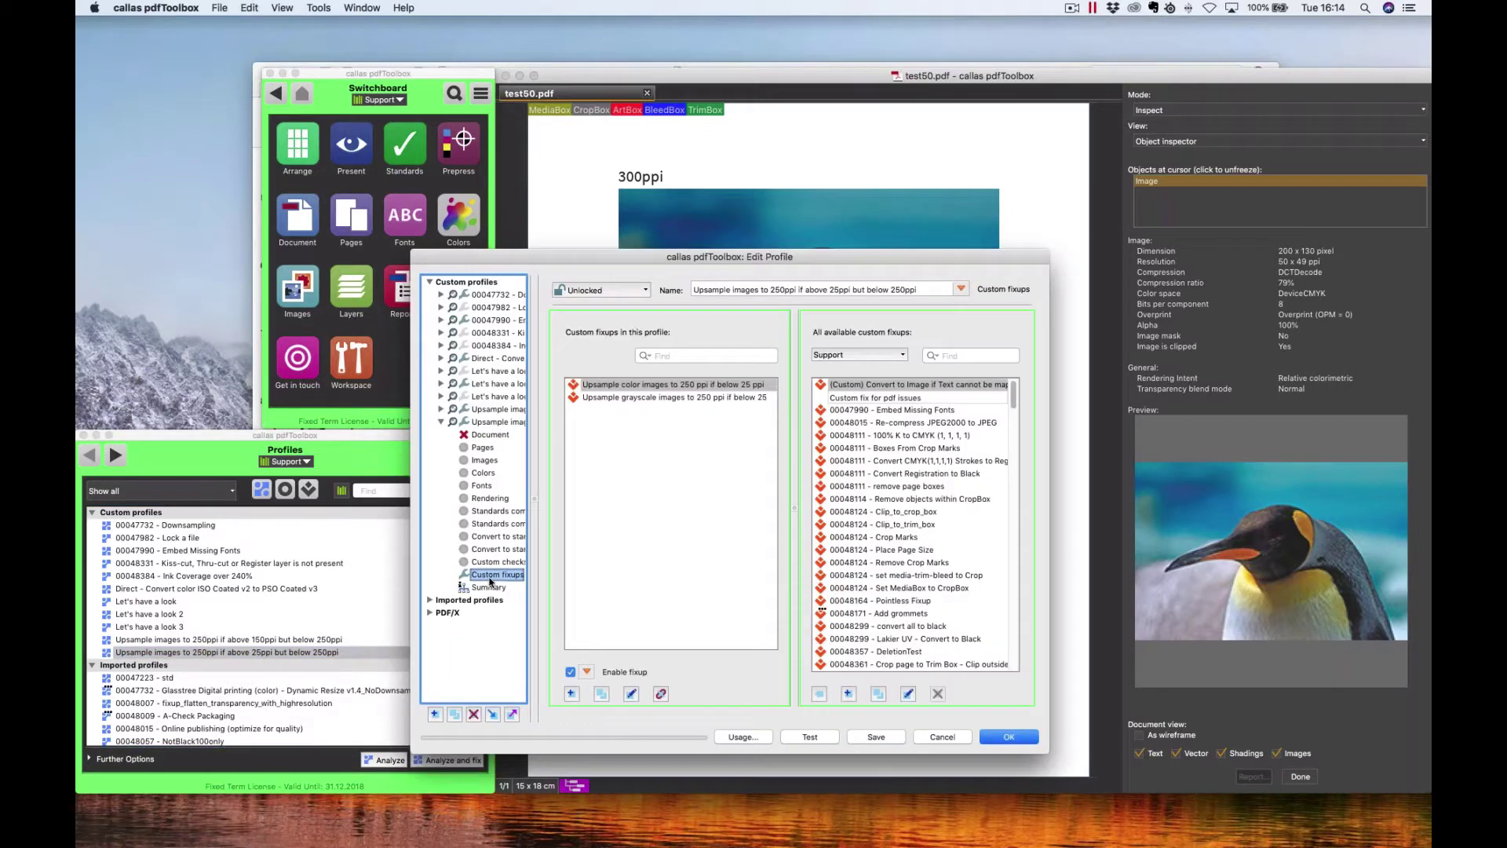
left_click(660, 386)
left_click(631, 693)
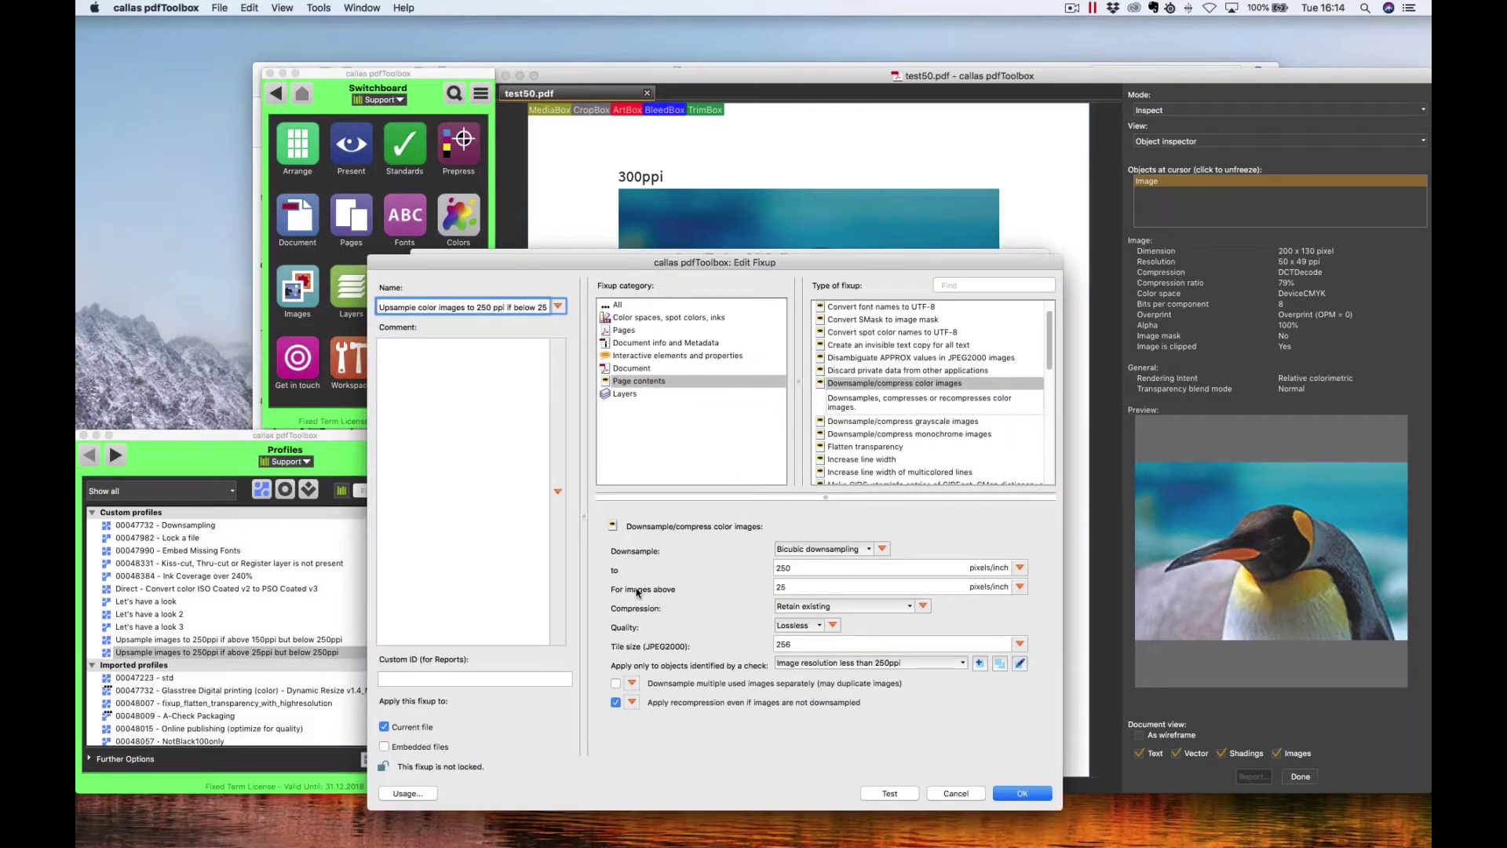
Review the fixup's target resolution and its image threshold, and close the fixup and profile without changes.
double_click(785, 587)
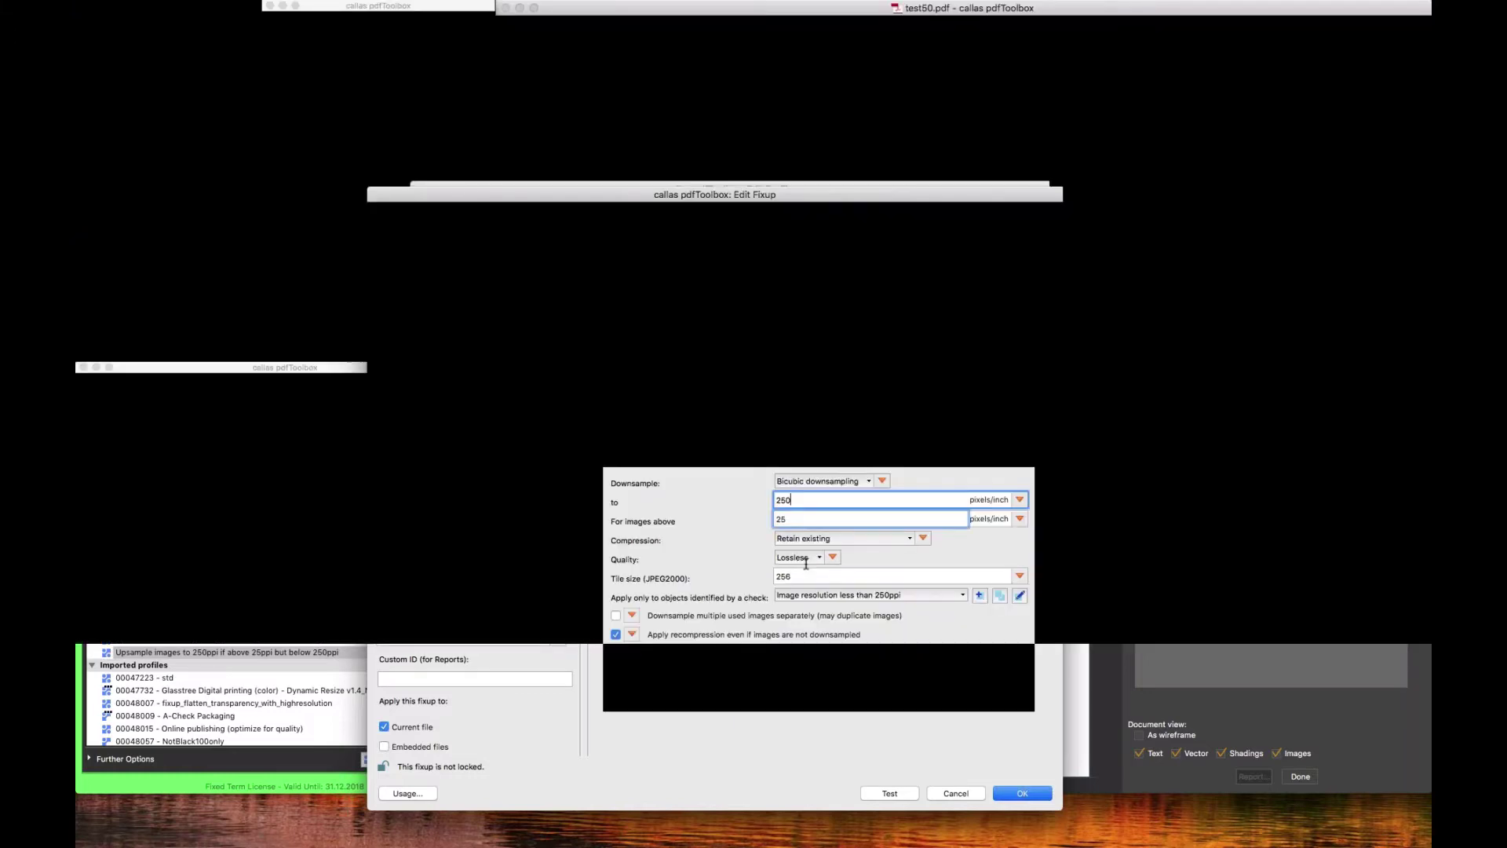
double_click(810, 565)
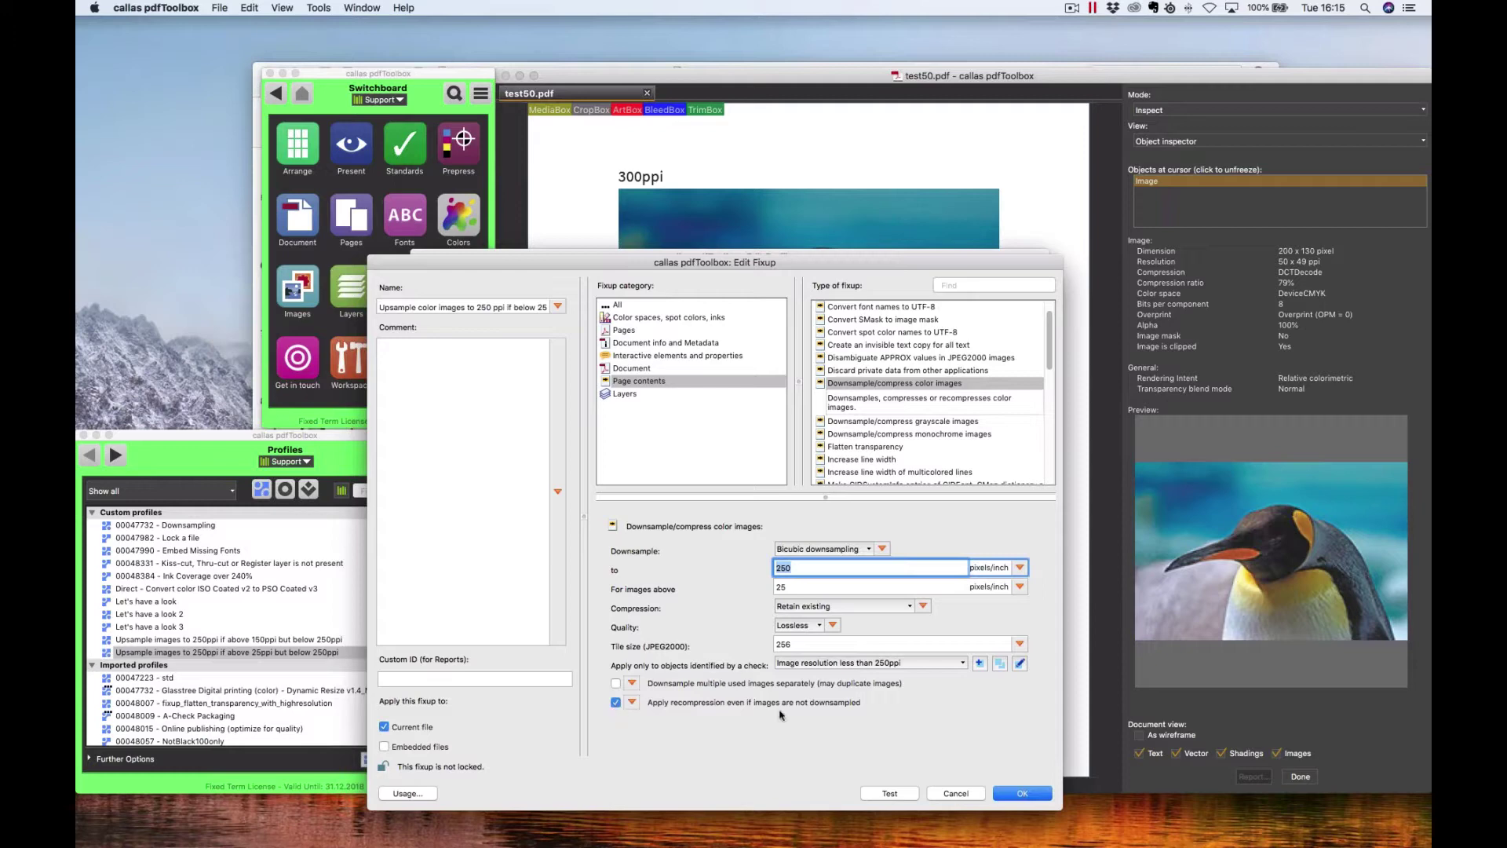
double_click(780, 587)
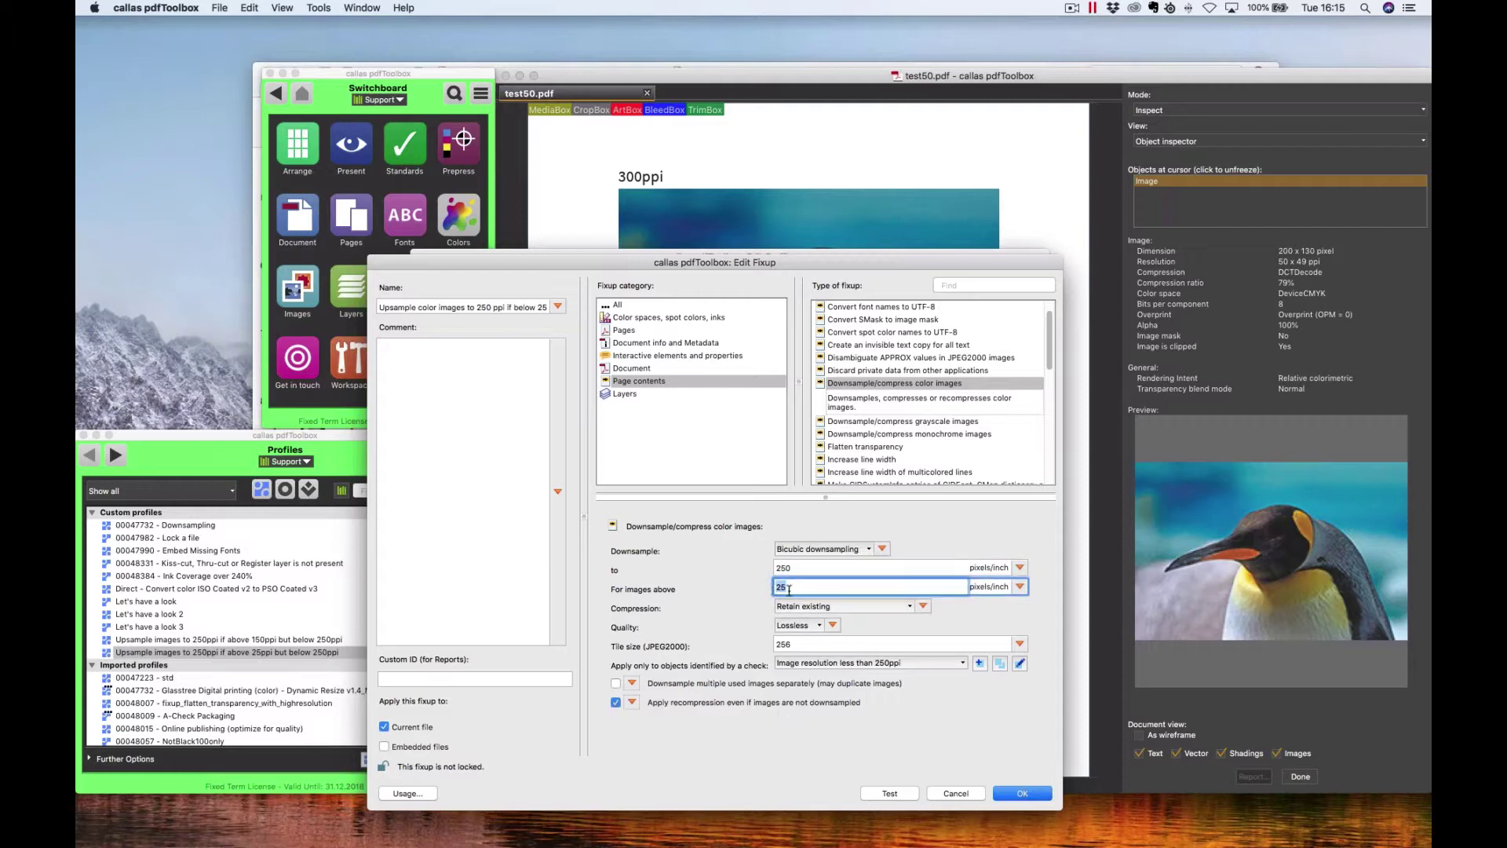
left_click(956, 793)
left_click(941, 736)
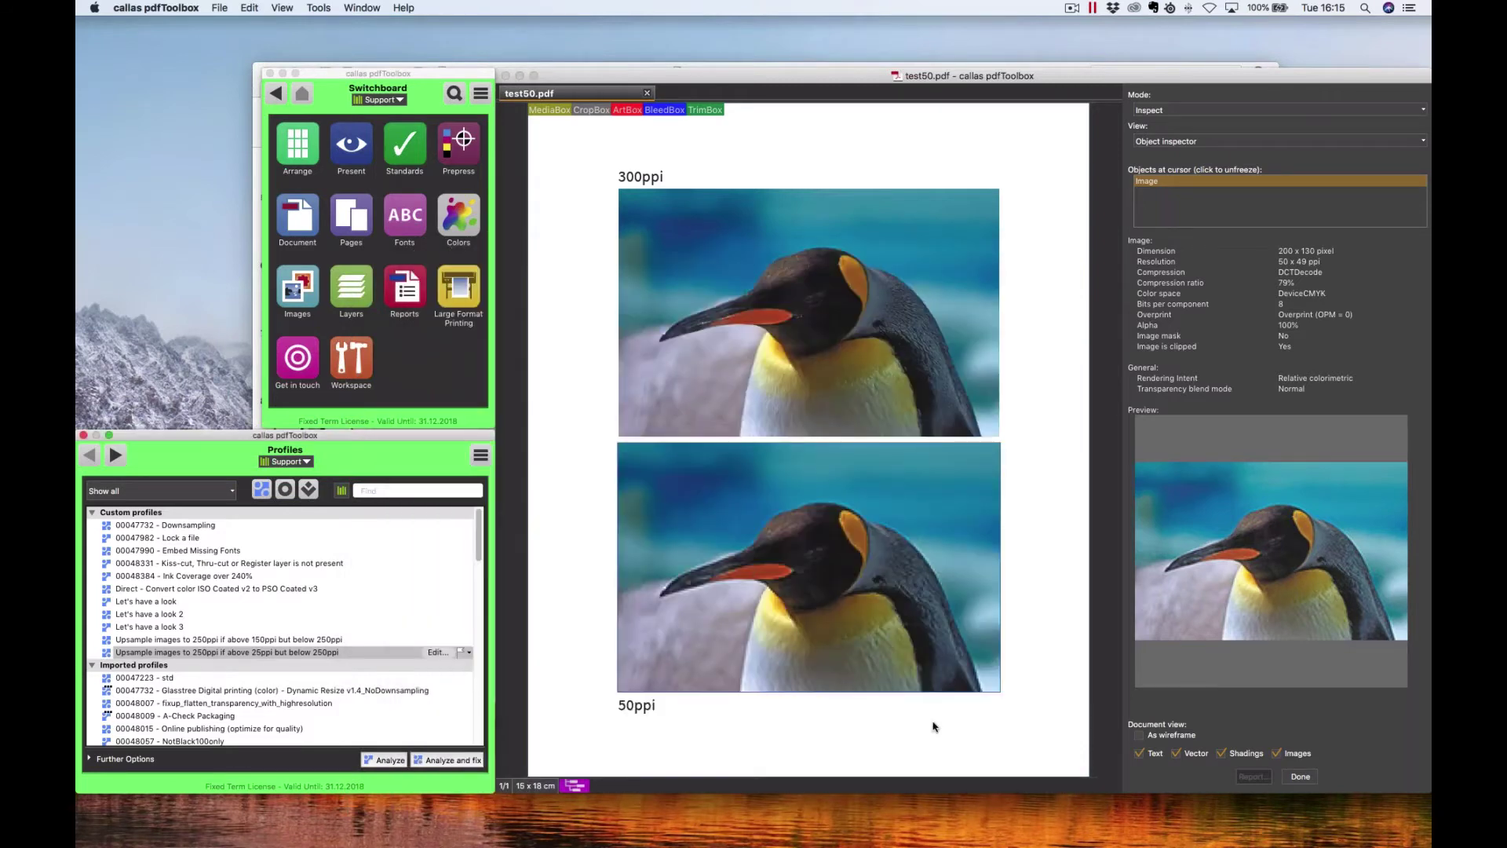
Analyze and fix the document with "Upsample images to 250ppi if above 25ppi but below 250ppi", saving it as test50-2.
left_click(290, 653)
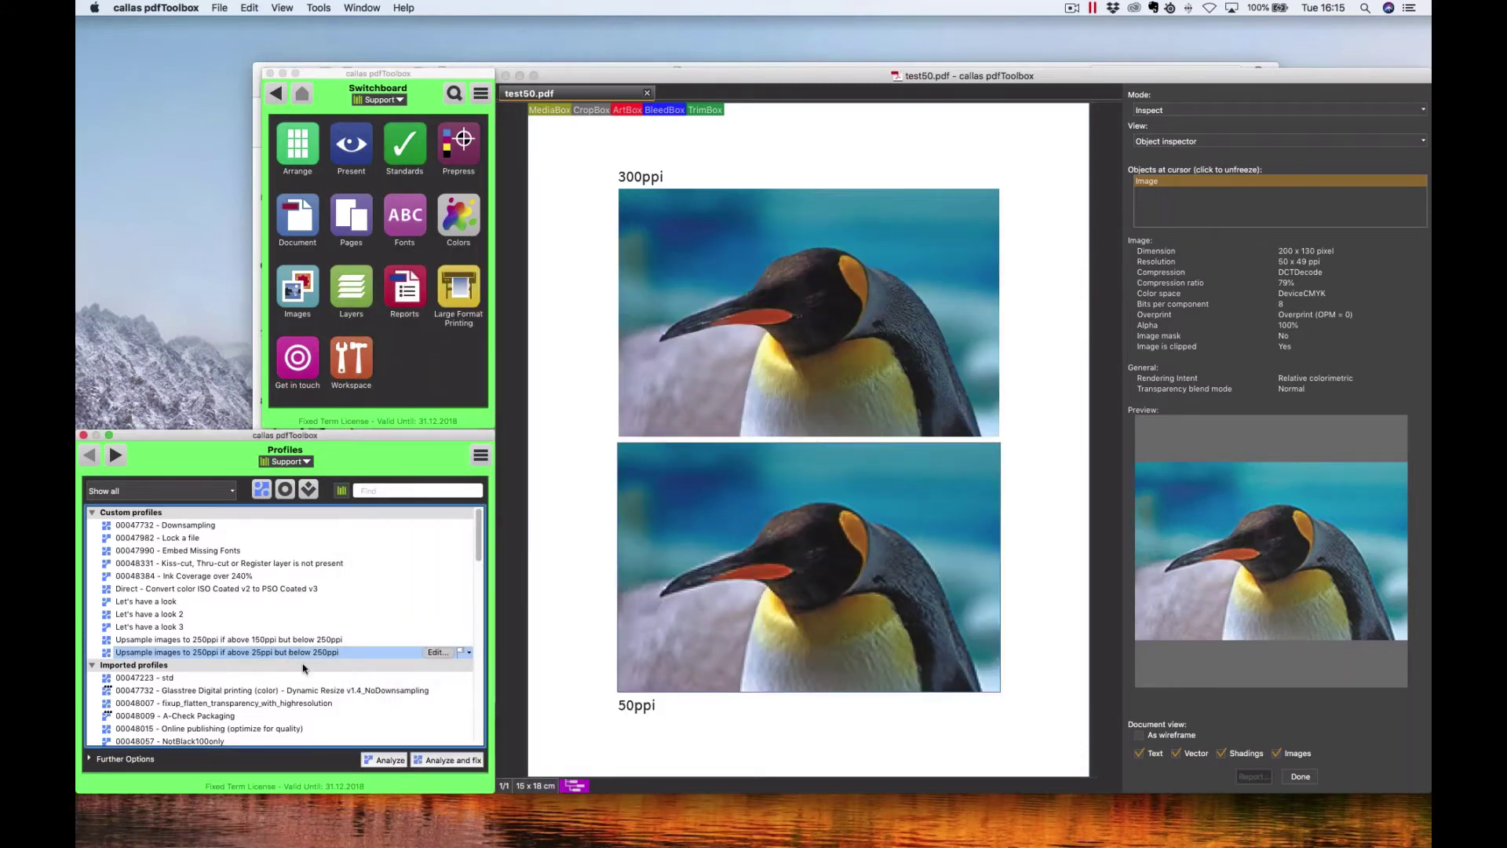
left_click(447, 760)
key("Right")
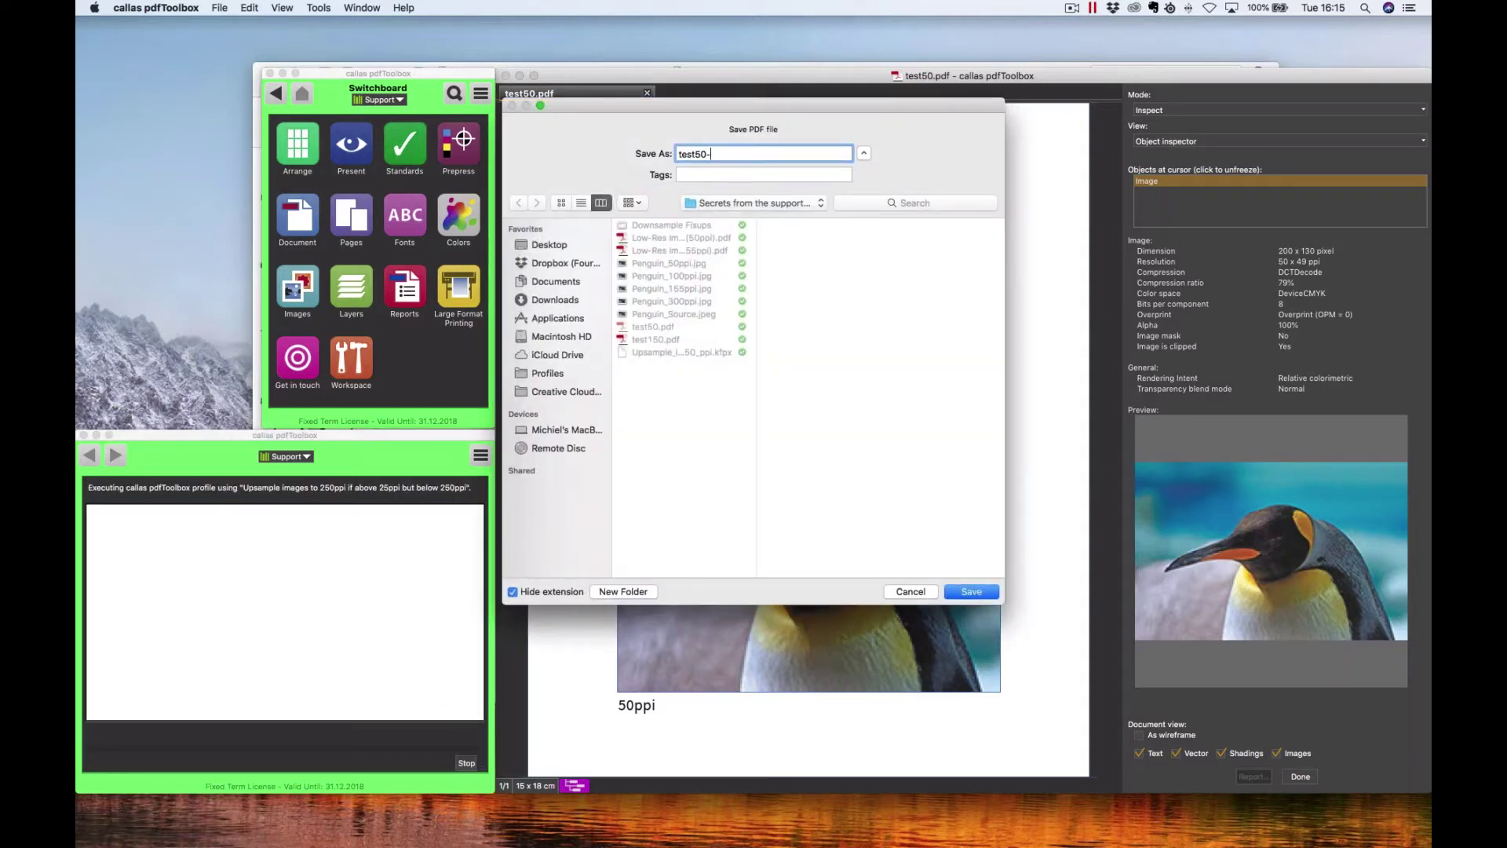
key("Return")
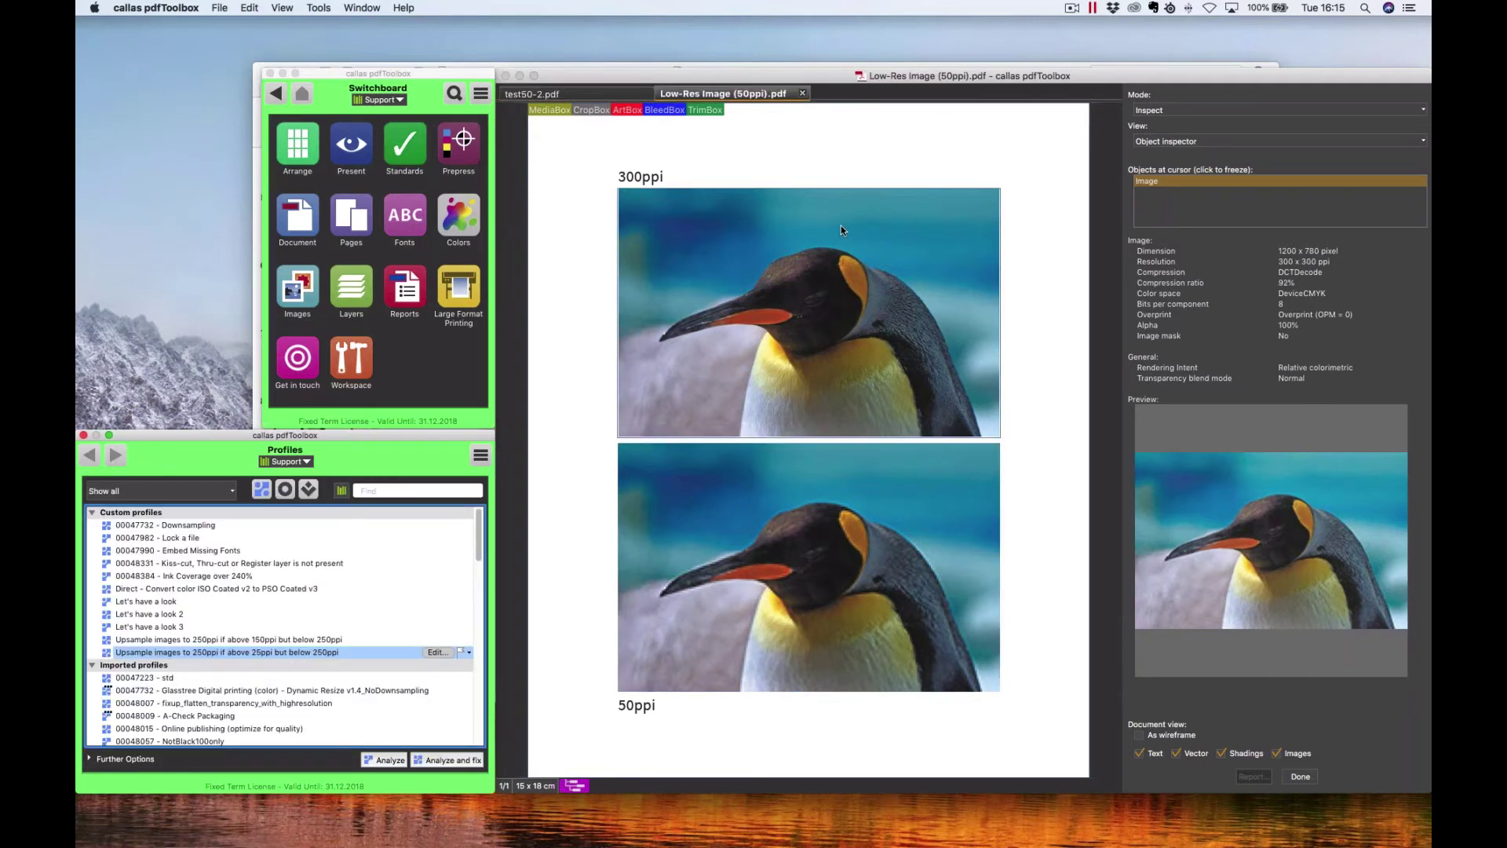
Compare the resolution and edge quality of the enlarged lower penguin image between Low-Res Image (50ppi).pdf and test50-2.pdf.
key("super+plus")
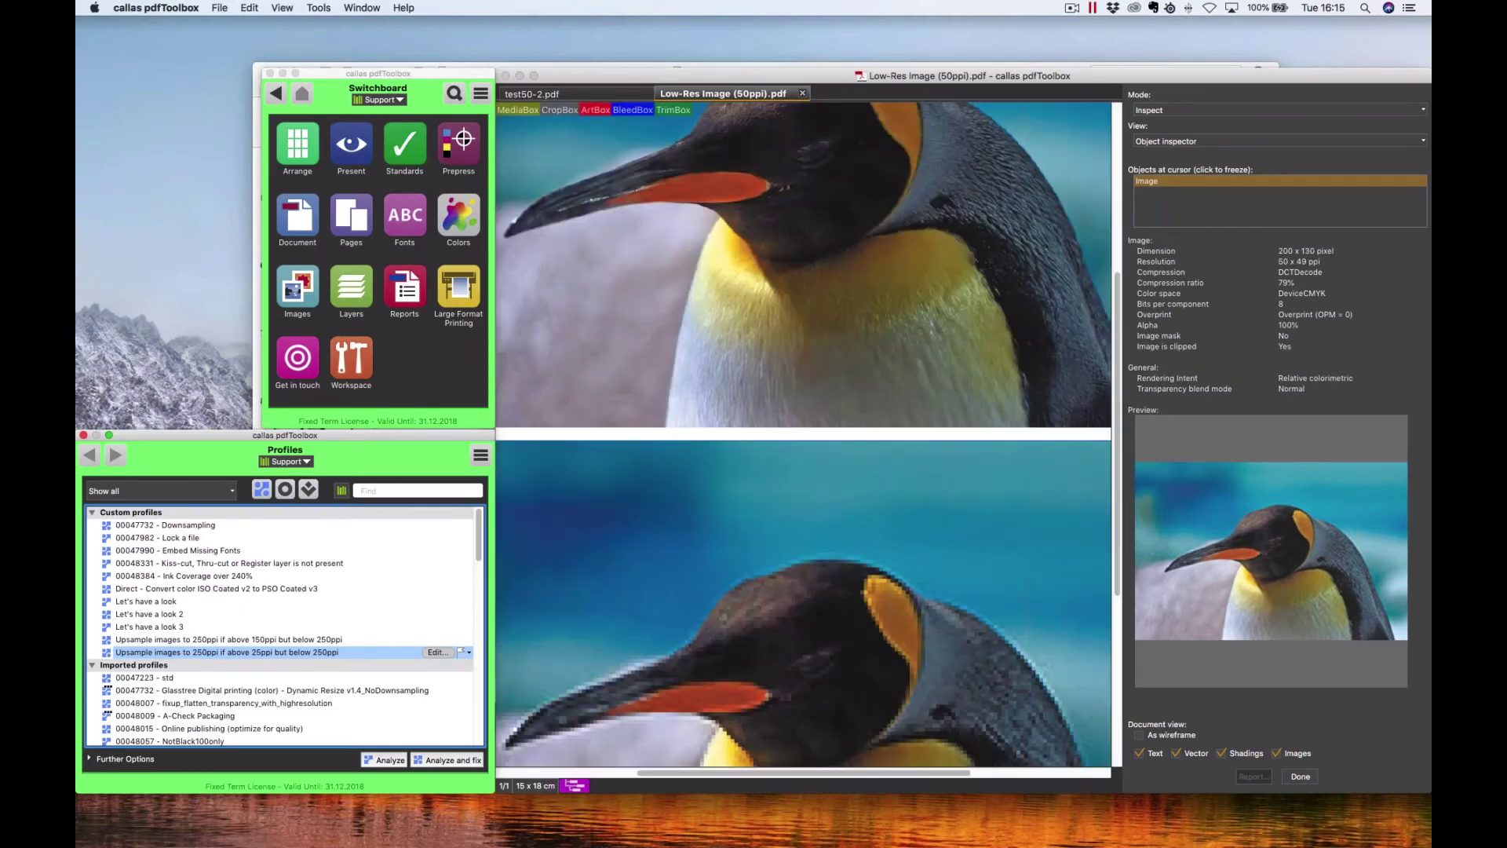
left_click(607, 93)
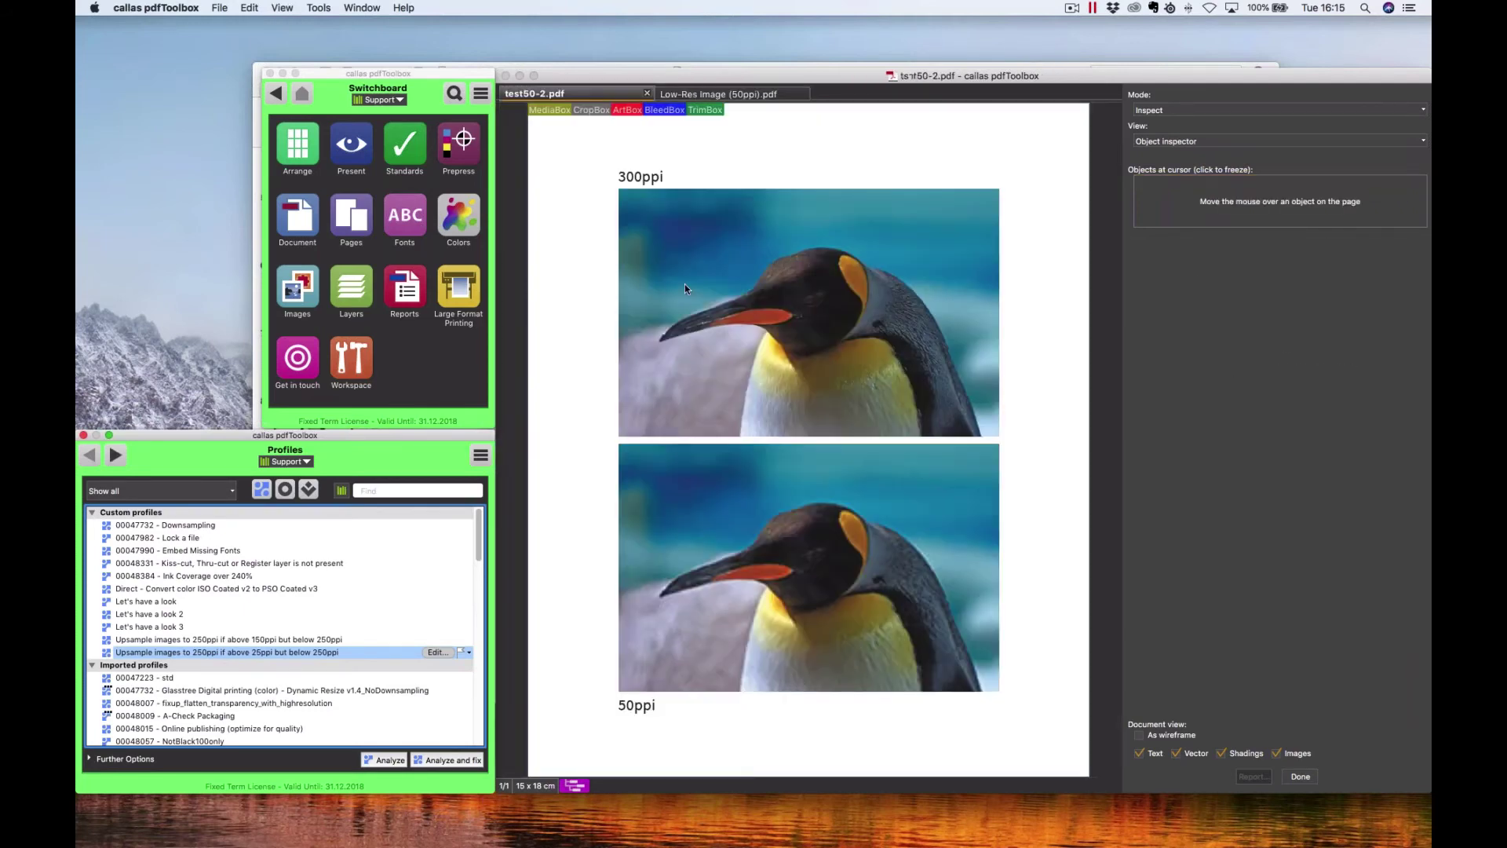
key("super+plus")
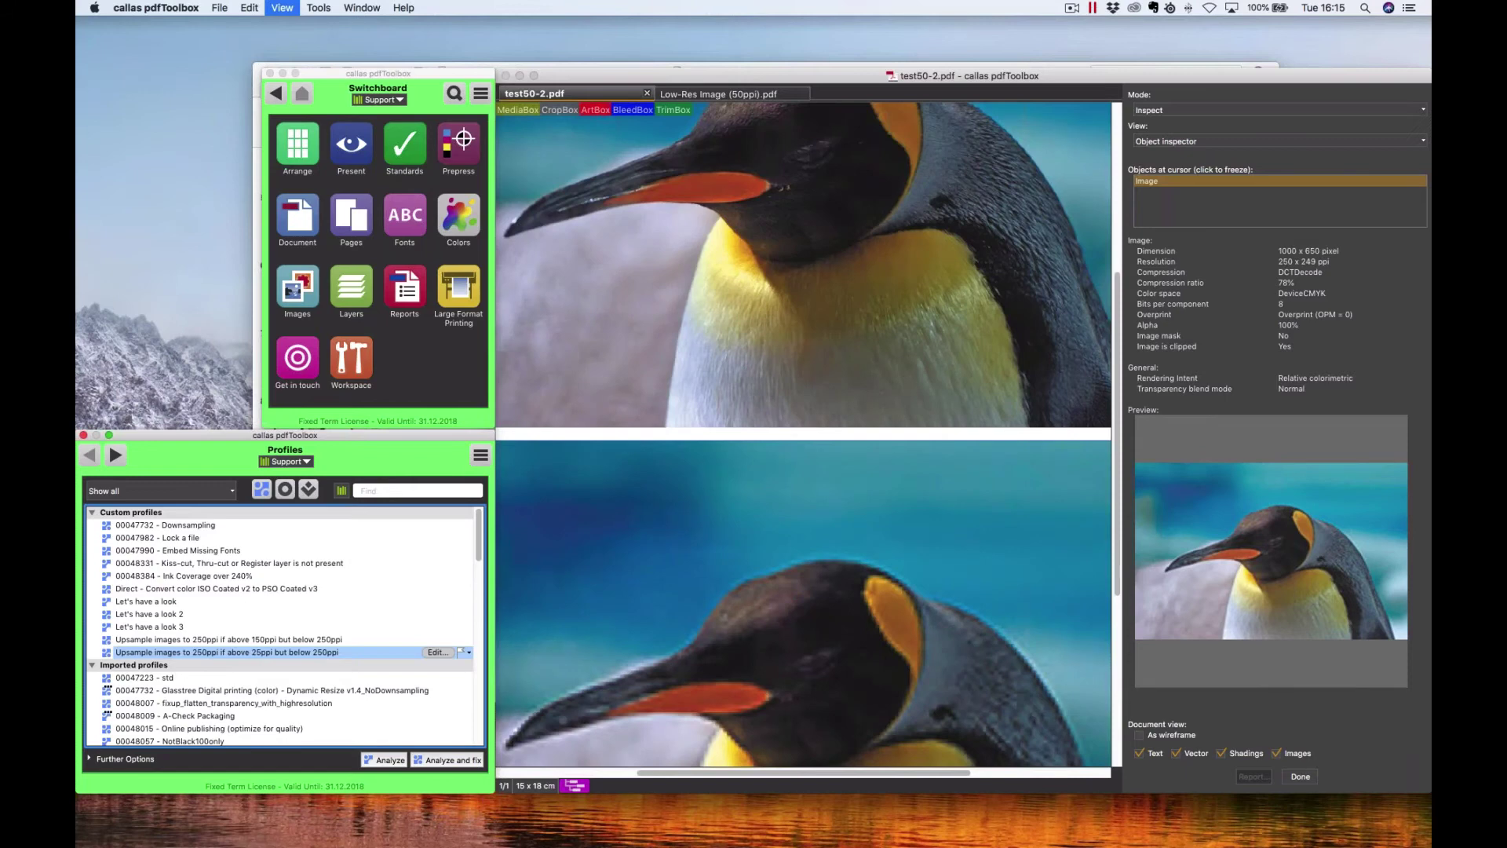
key("super+minus")
left_click(720, 94)
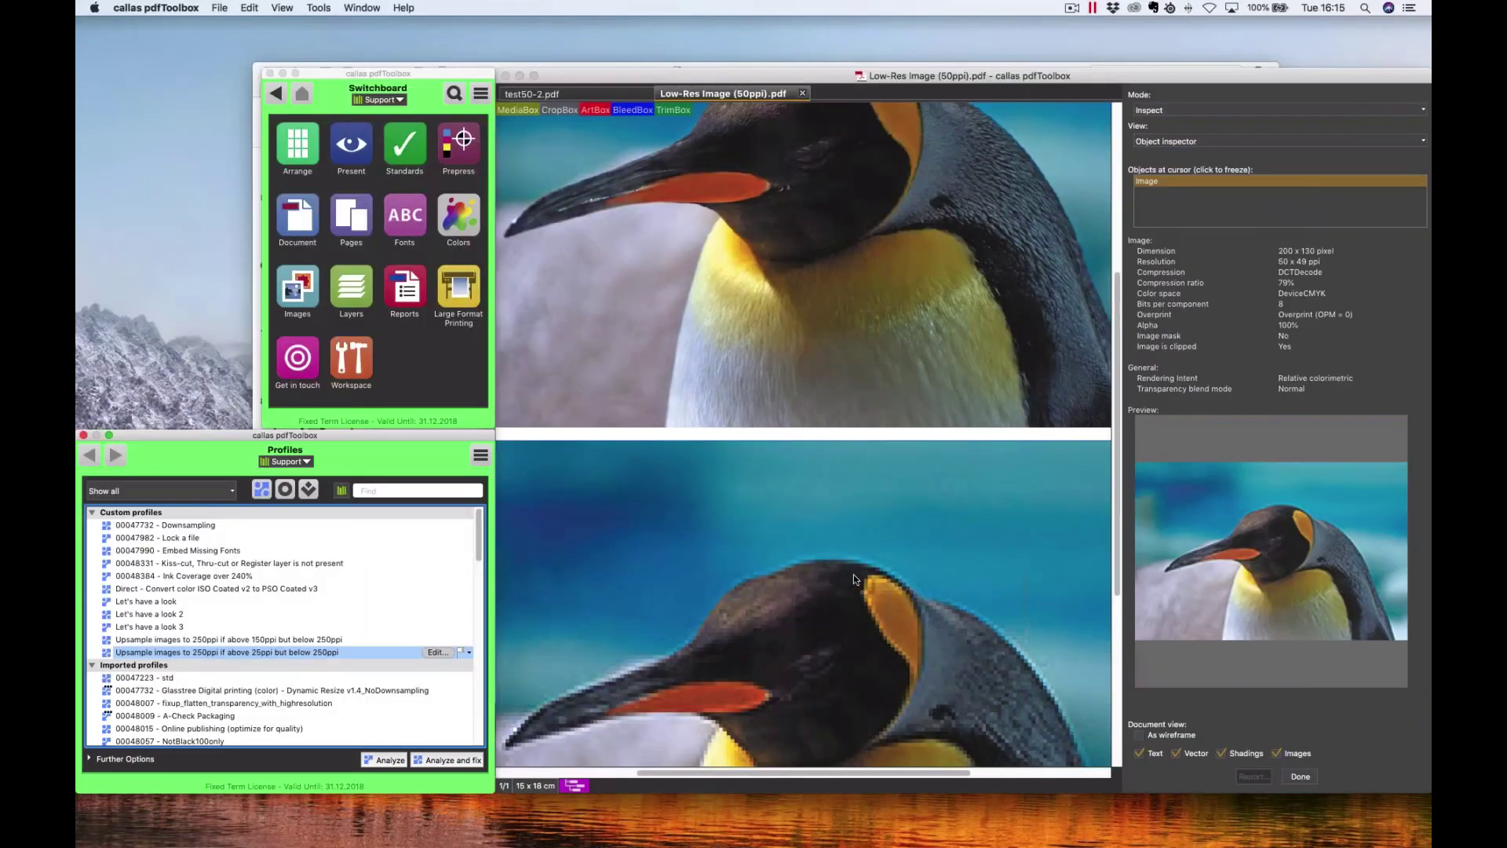
left_click(570, 97)
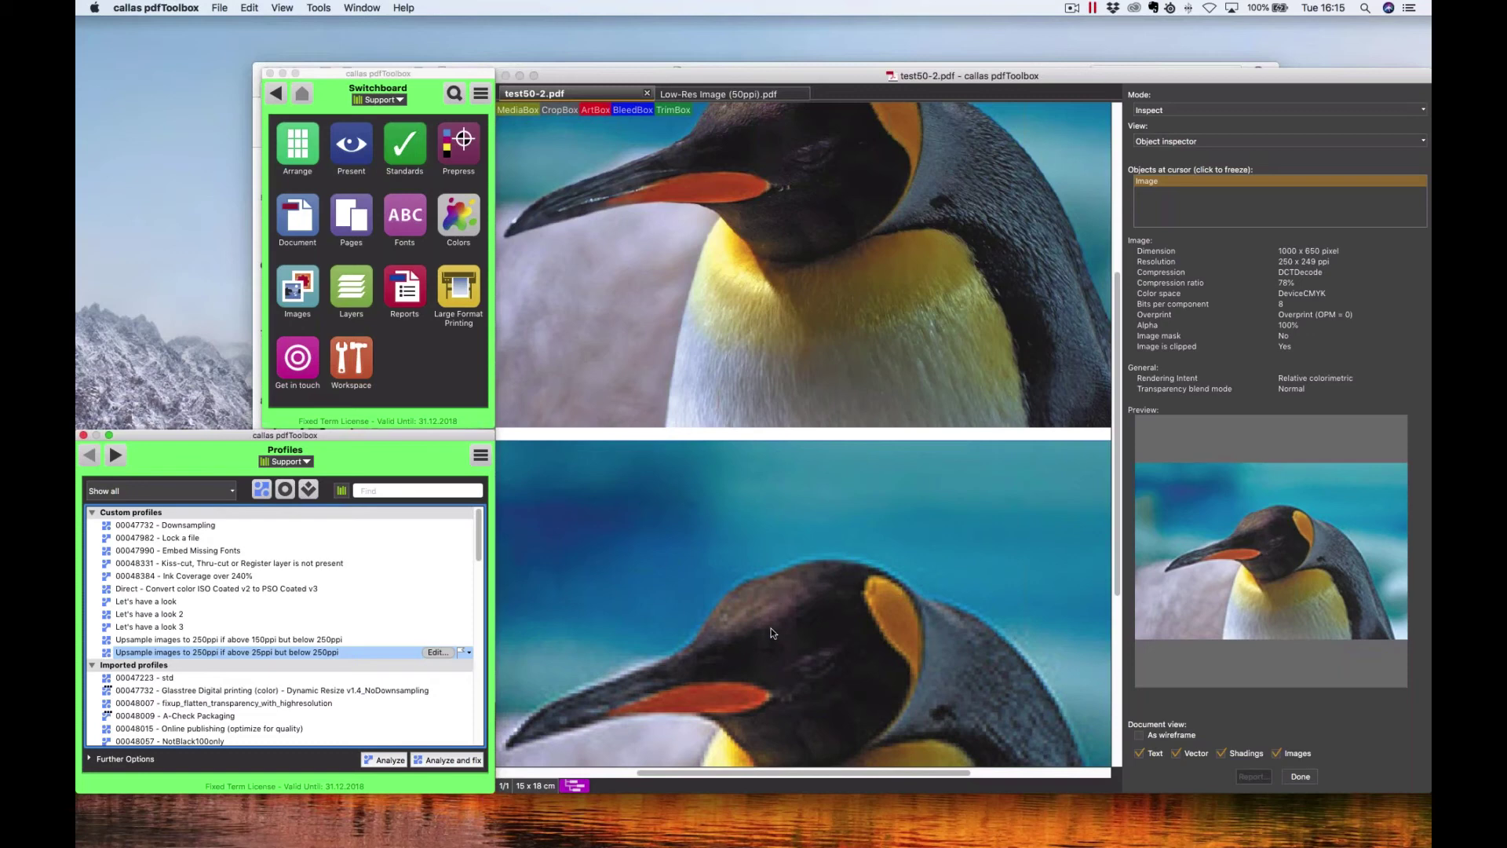
left_click(722, 94)
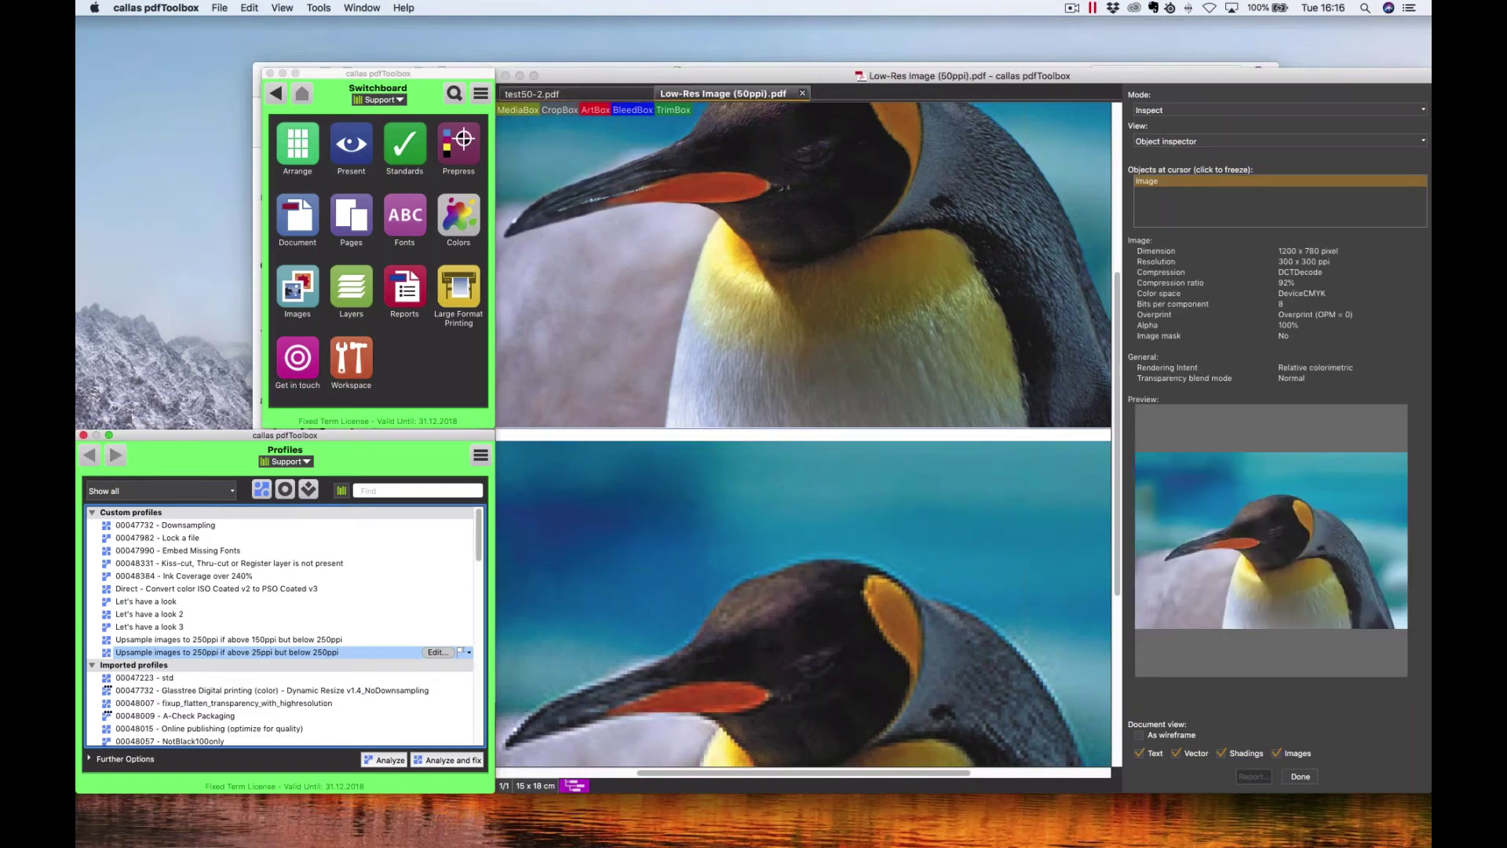
left_click(610, 93)
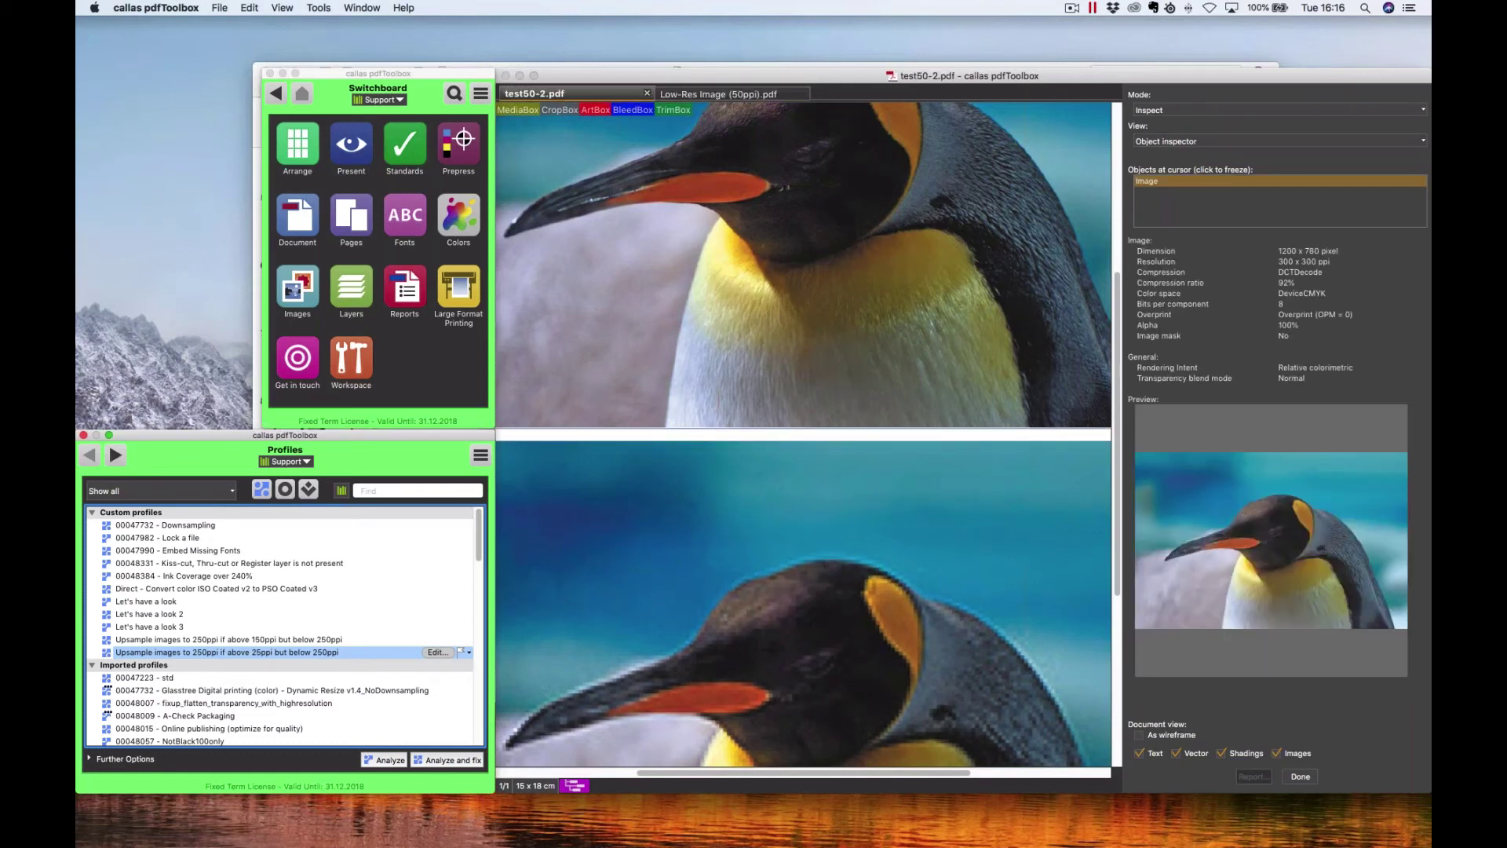
left_click(682, 95)
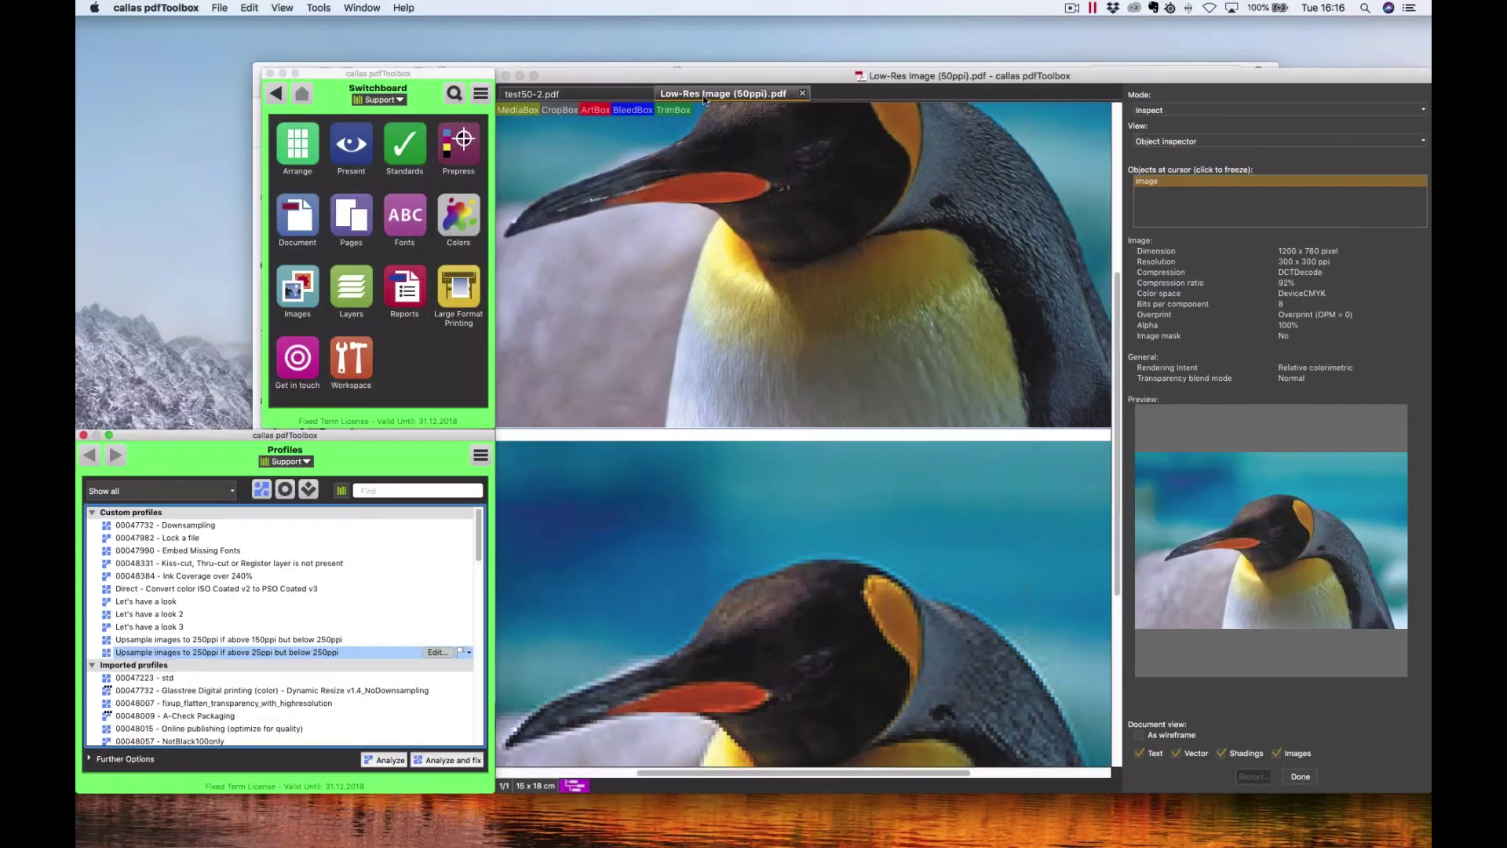
left_click(564, 97)
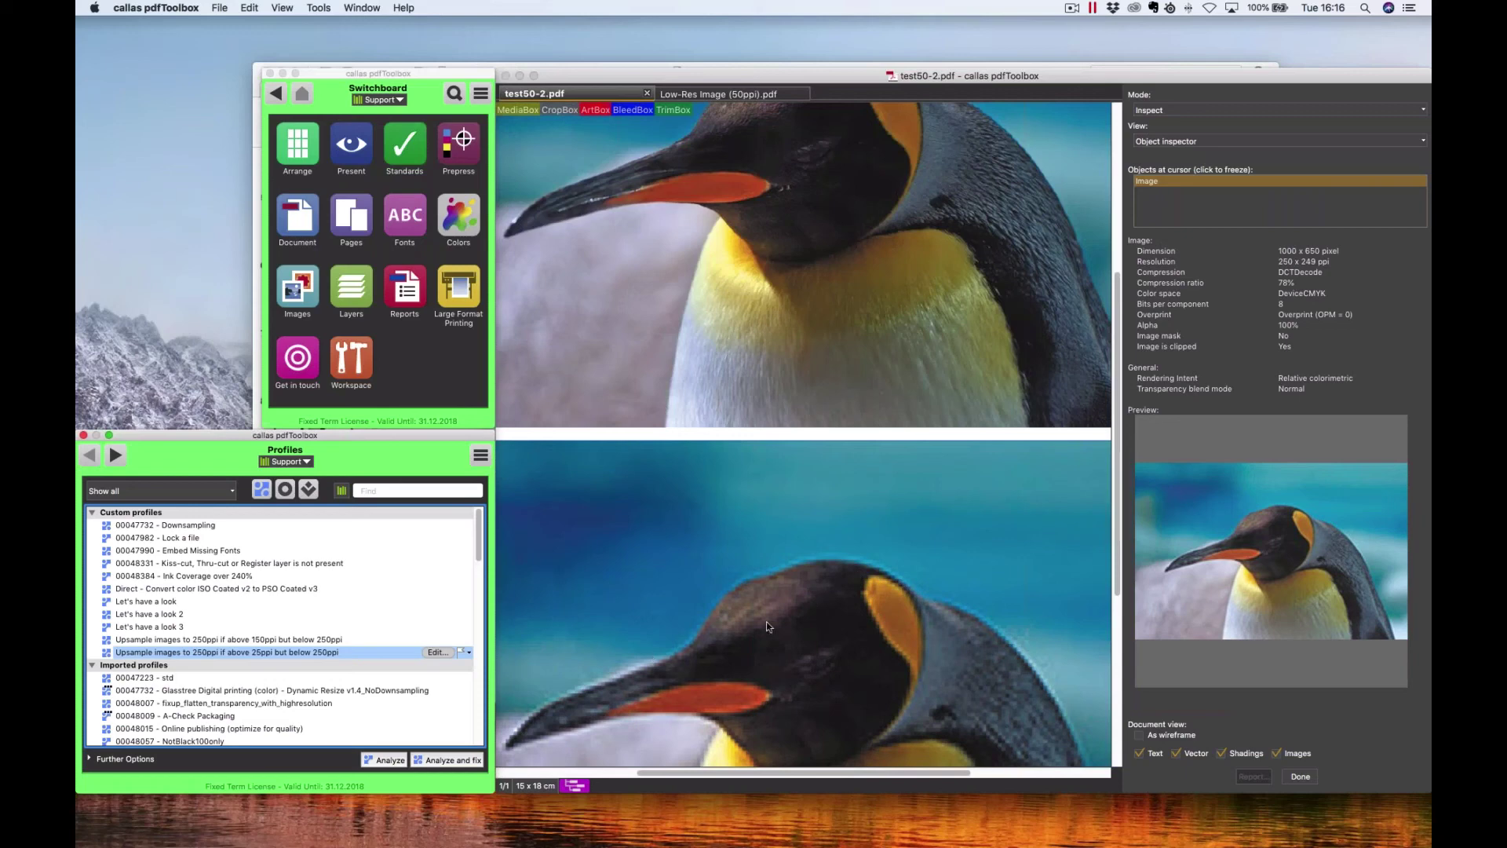
left_click(727, 93)
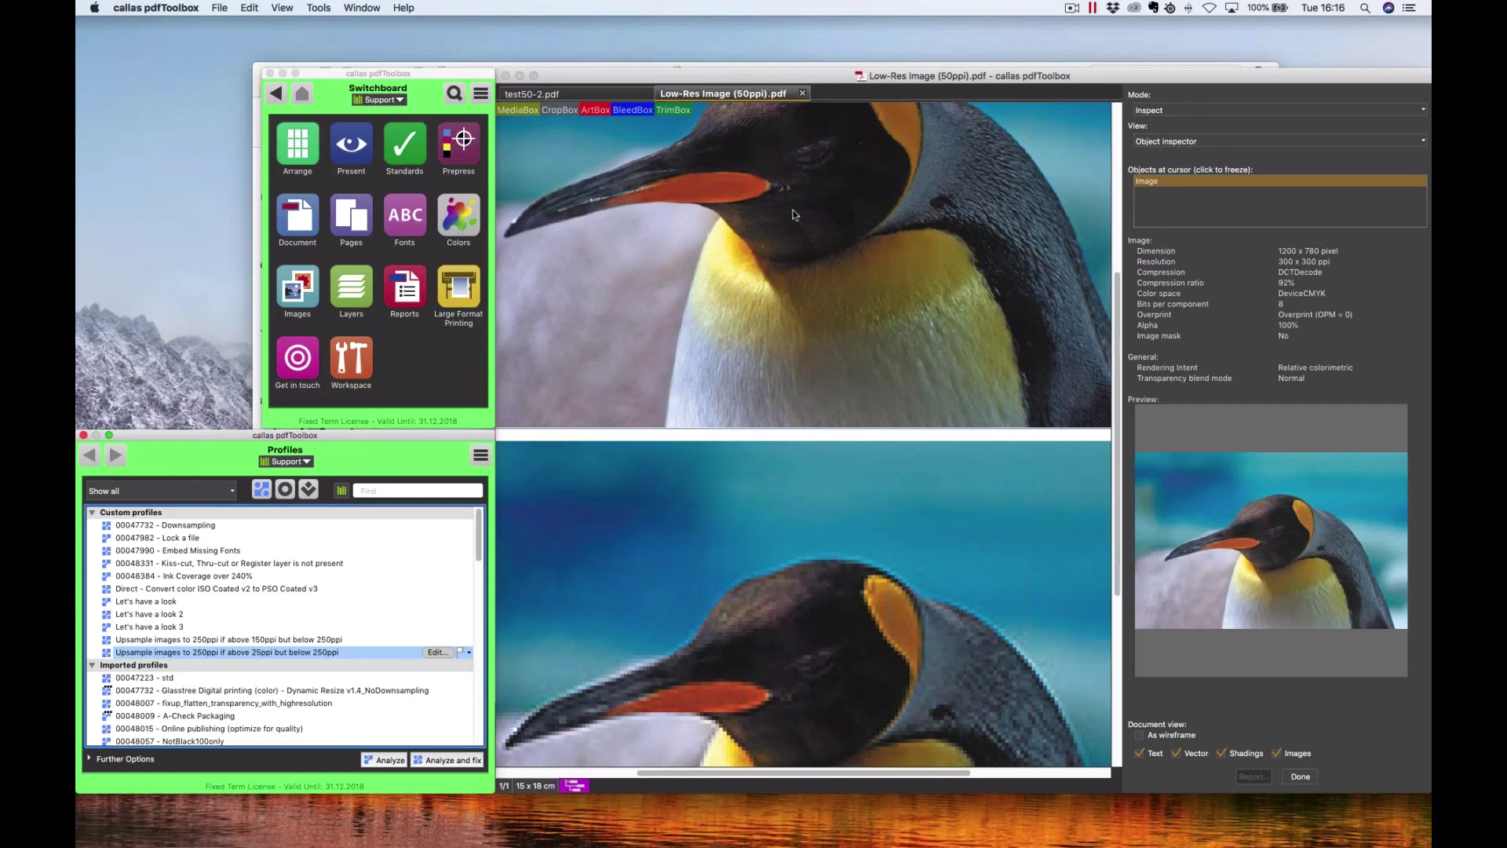
left_click(602, 97)
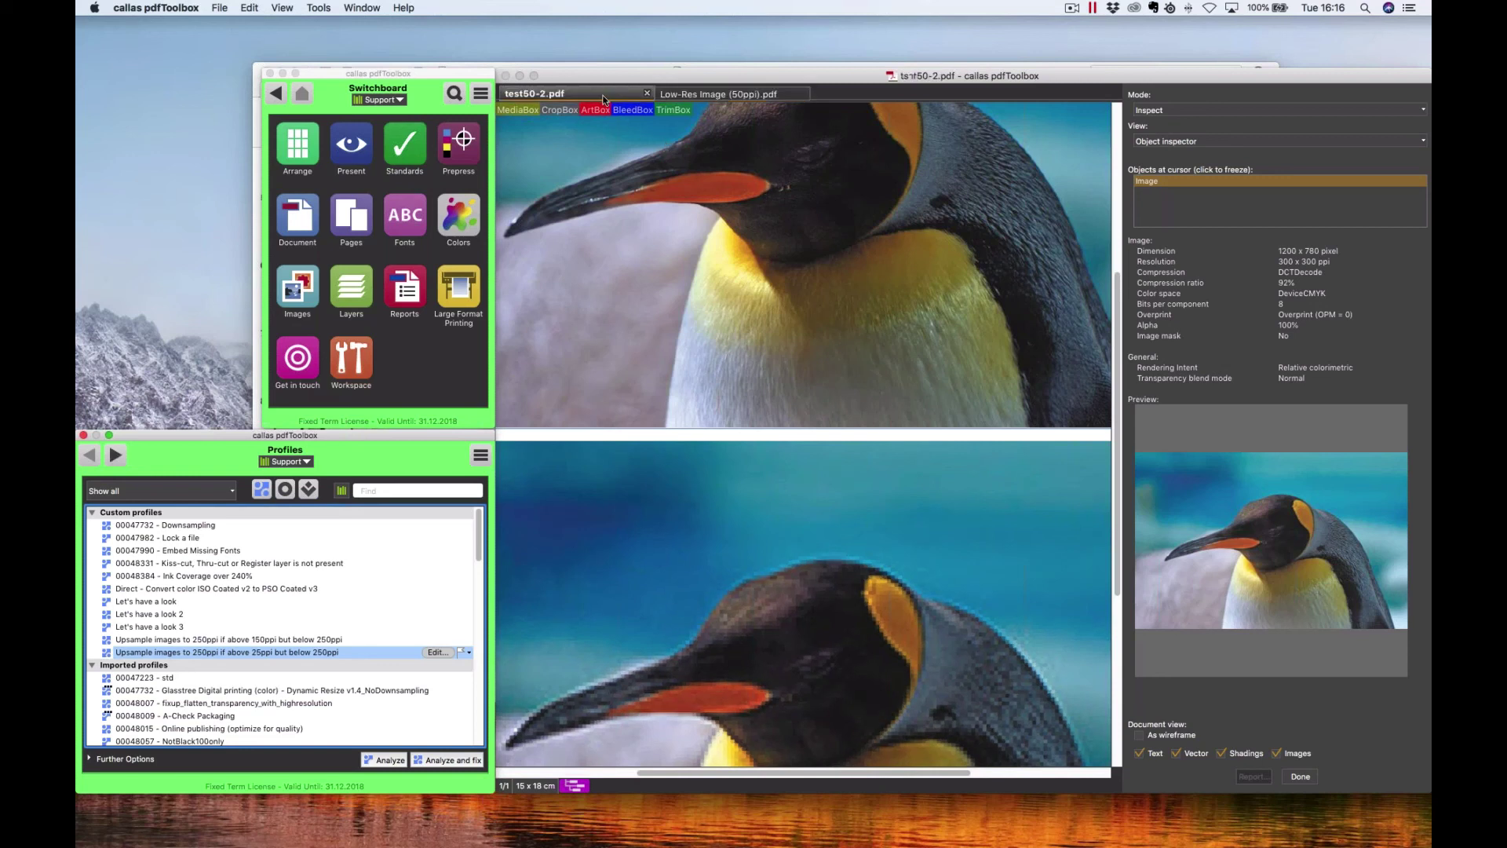